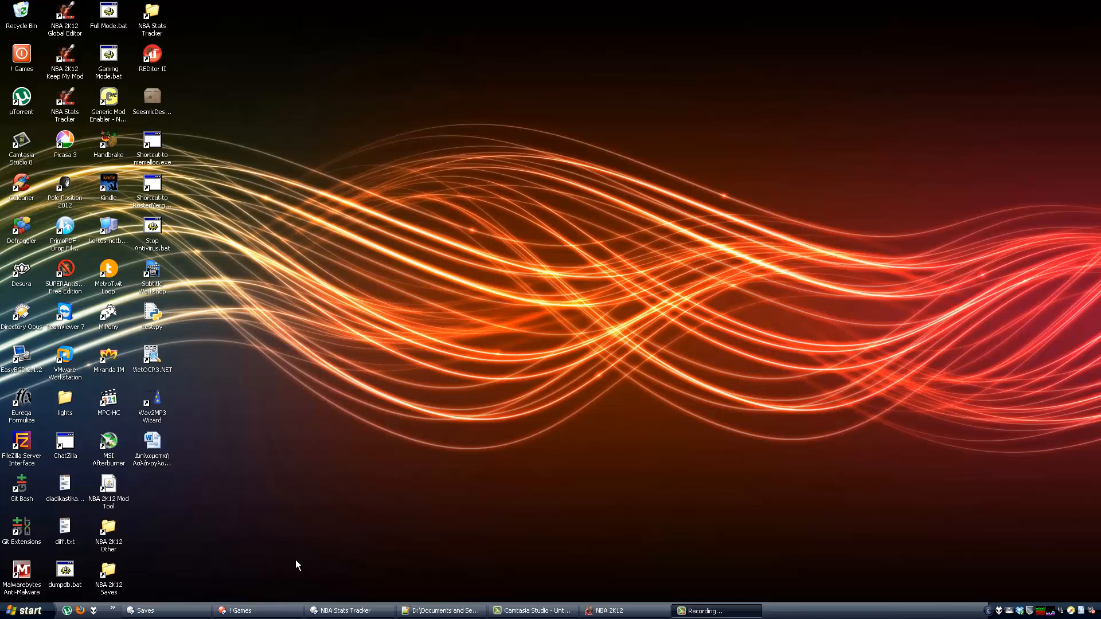
Switch to NBA 2K12, move its window toward the middle of the desktop, and open the list of saved Association files for loading
click(611, 611)
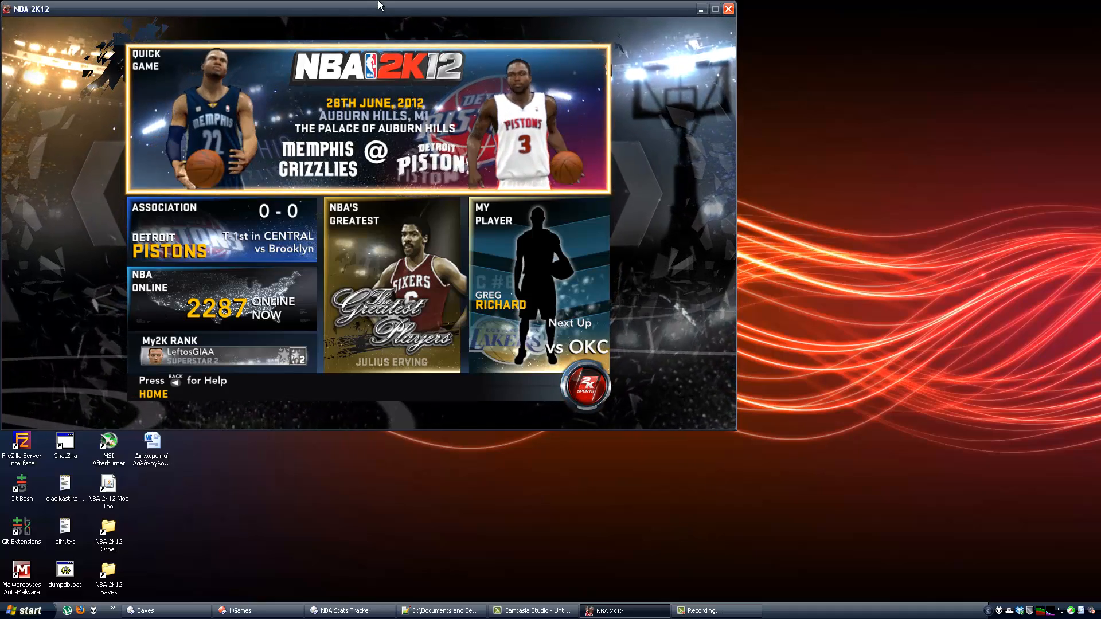
drag(380, 2, 516, 67)
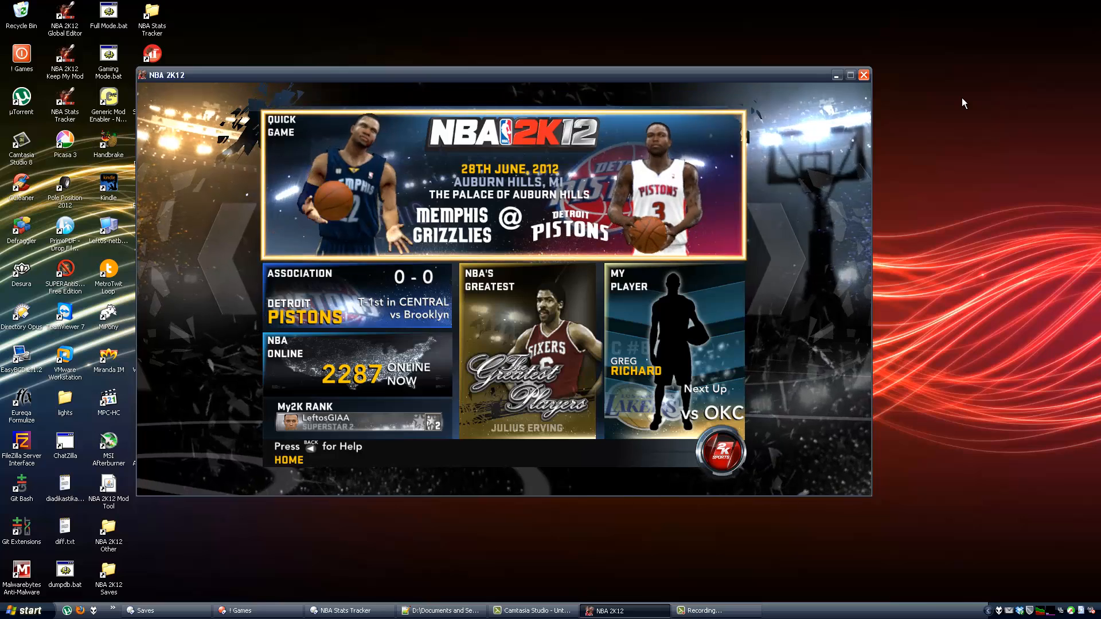
key(Down)
key(Down)
key(Down)
key(Down)
key(Return)
key(Down)
key(Down)
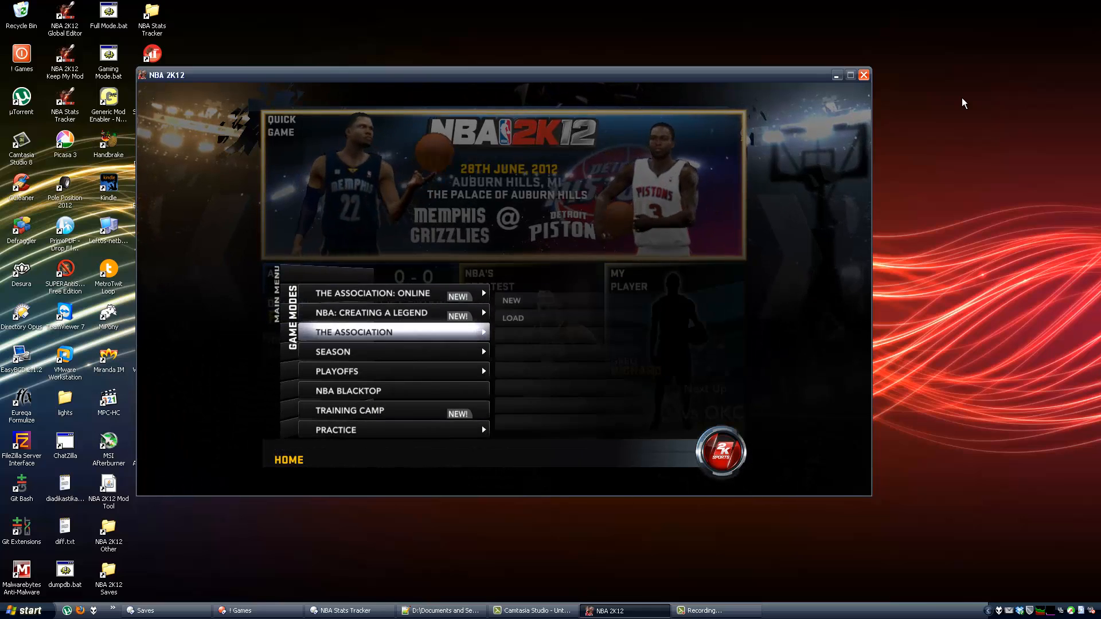
key(Return)
key(Down)
key(Return)
Load the Association1 save
key(Down)
key(Down)
key(Down)
key(Down)
key(Down)
key(Down)
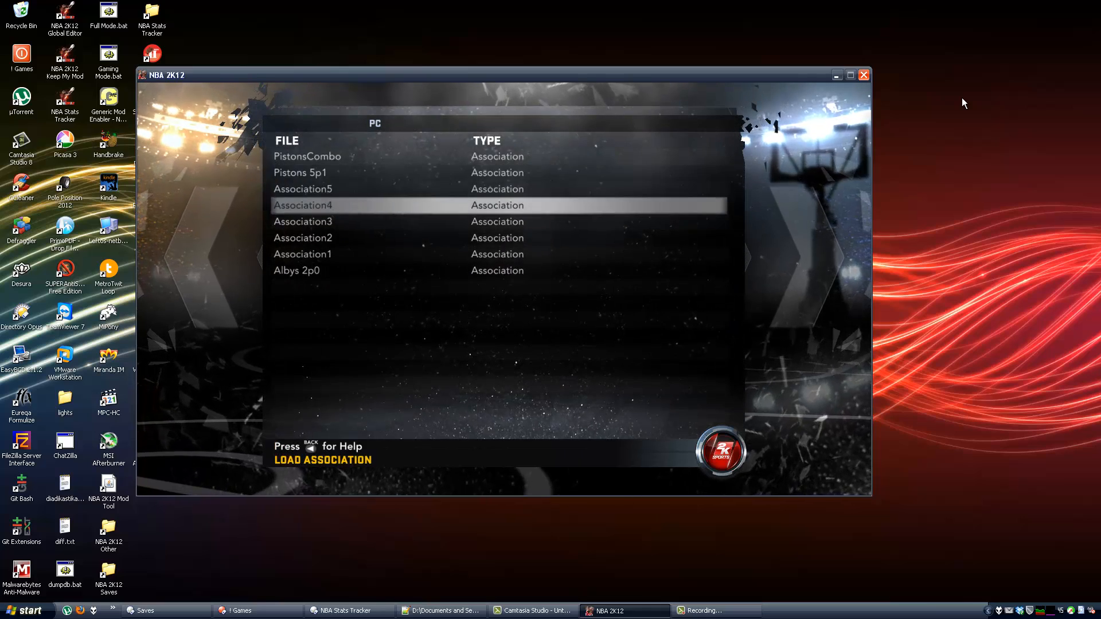
key(Return)
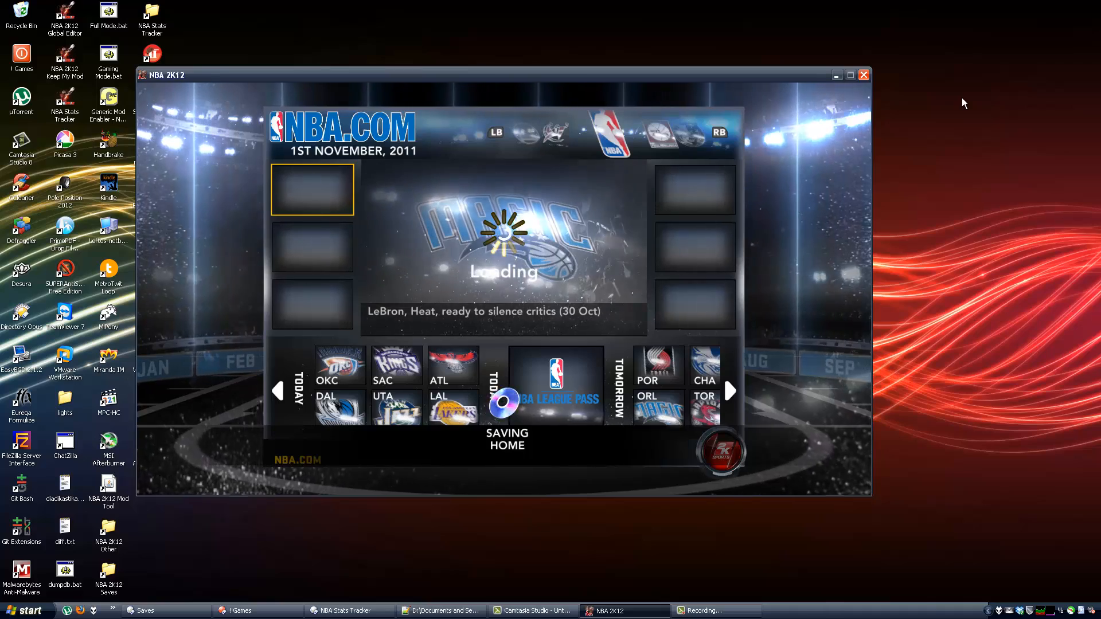
key(Escape)
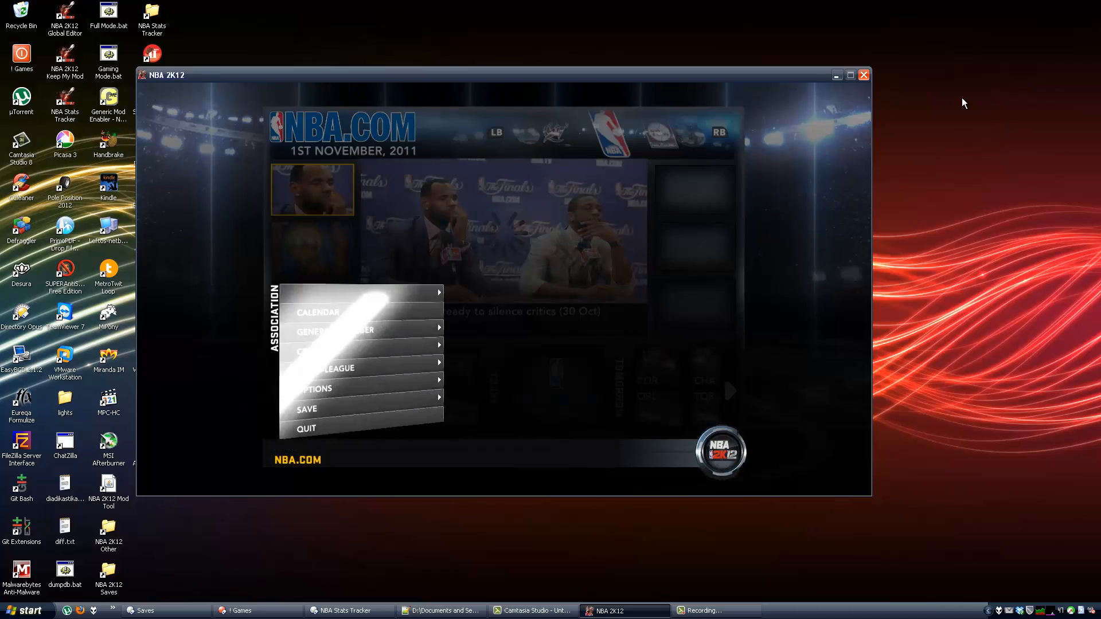
key(Down)
key(Return)
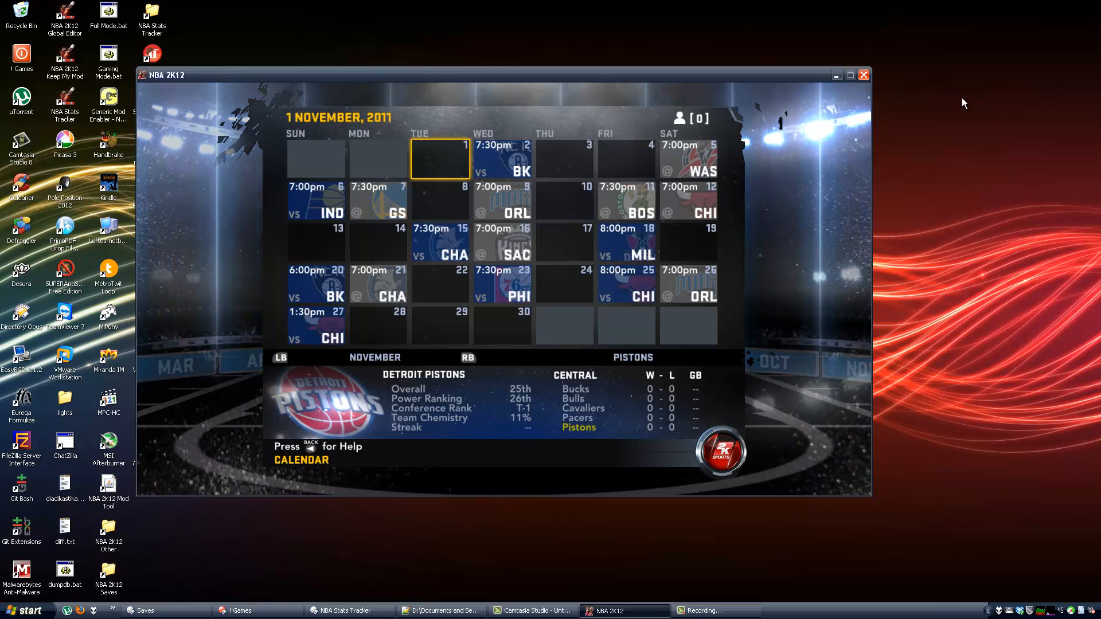
Simulate through 2 November 2011 and choose to play the Pistons' game against the Nets
key(Right)
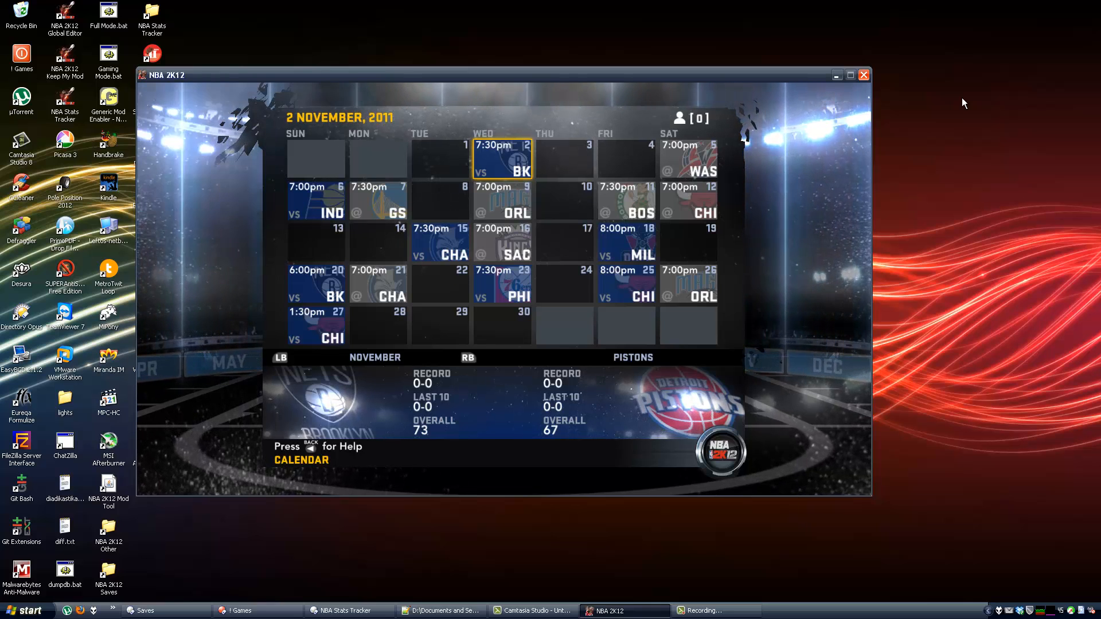
key(Return)
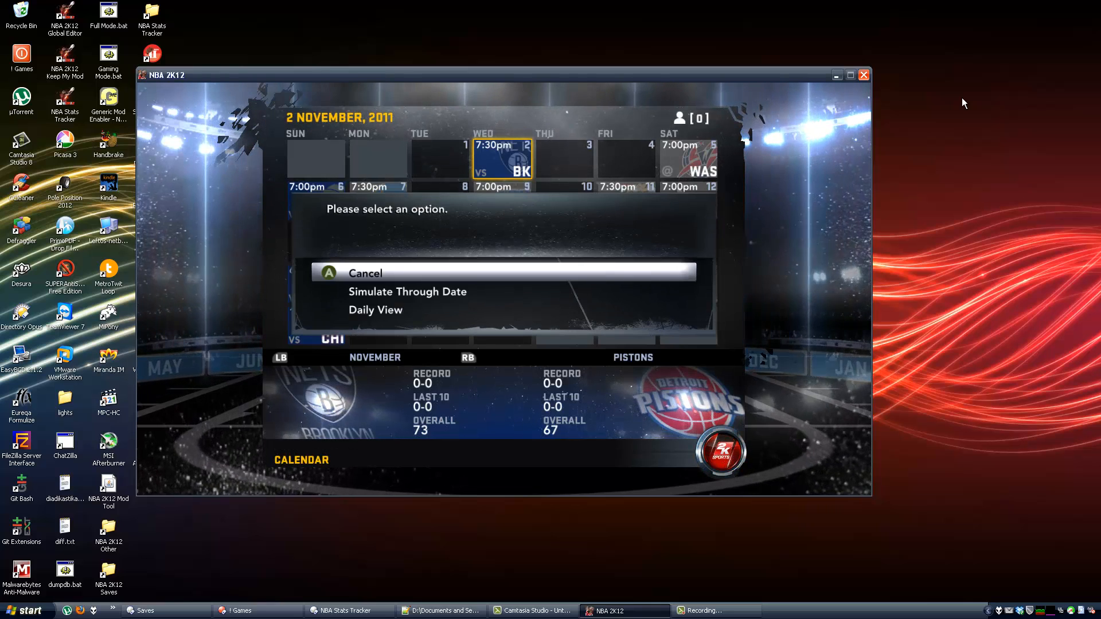
key(Down)
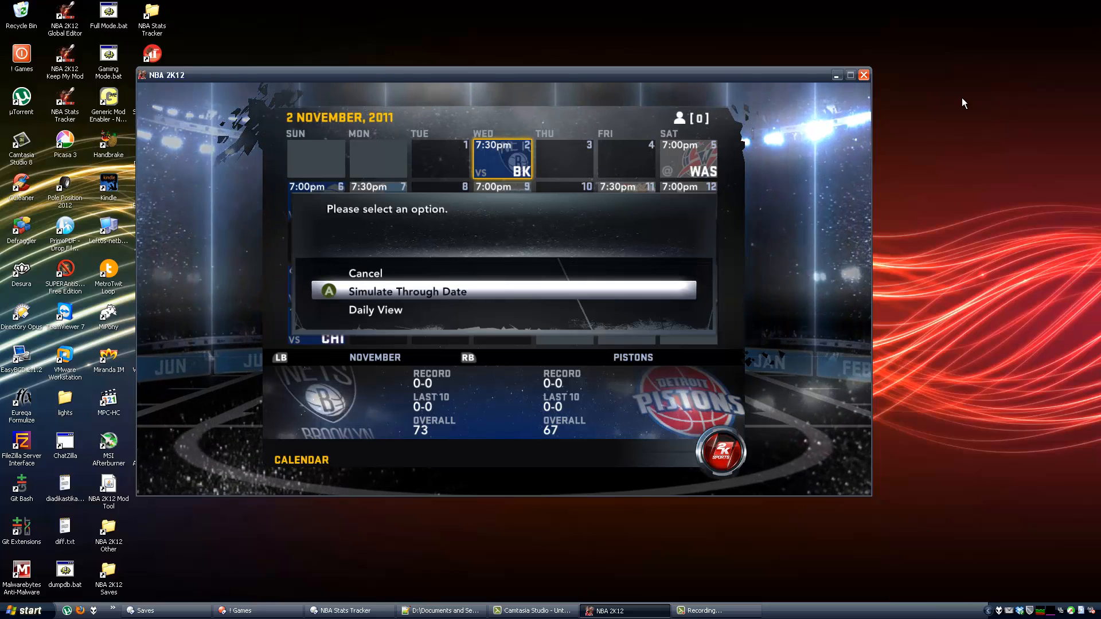
key(Return)
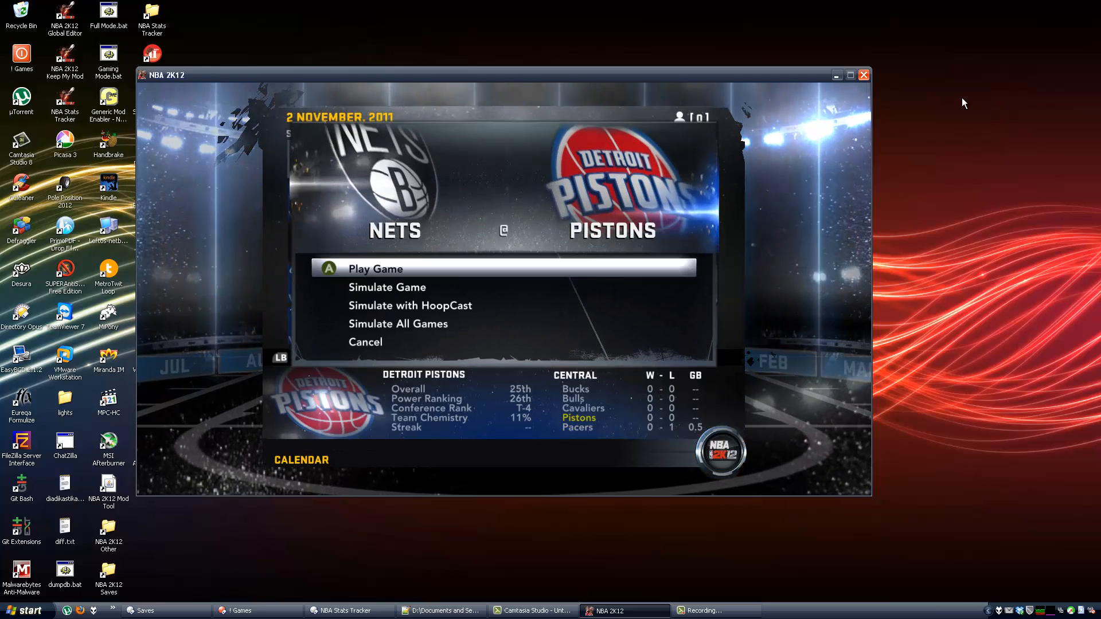
key(Return)
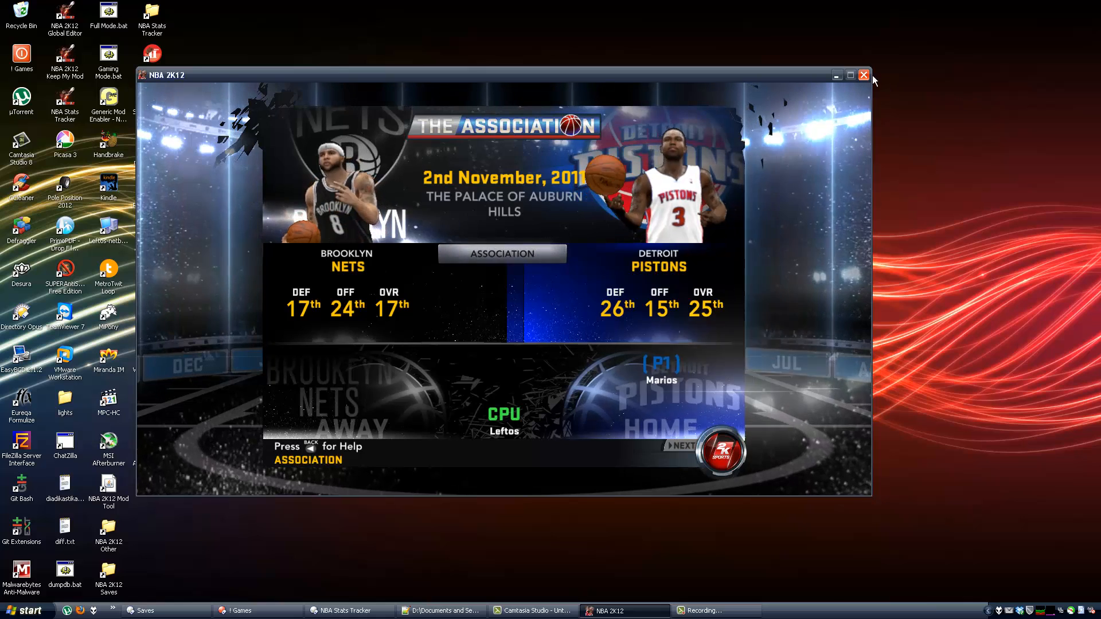
Minimize the game, launch REDitor II and open Association1.FXG from the Saves folder
click(836, 75)
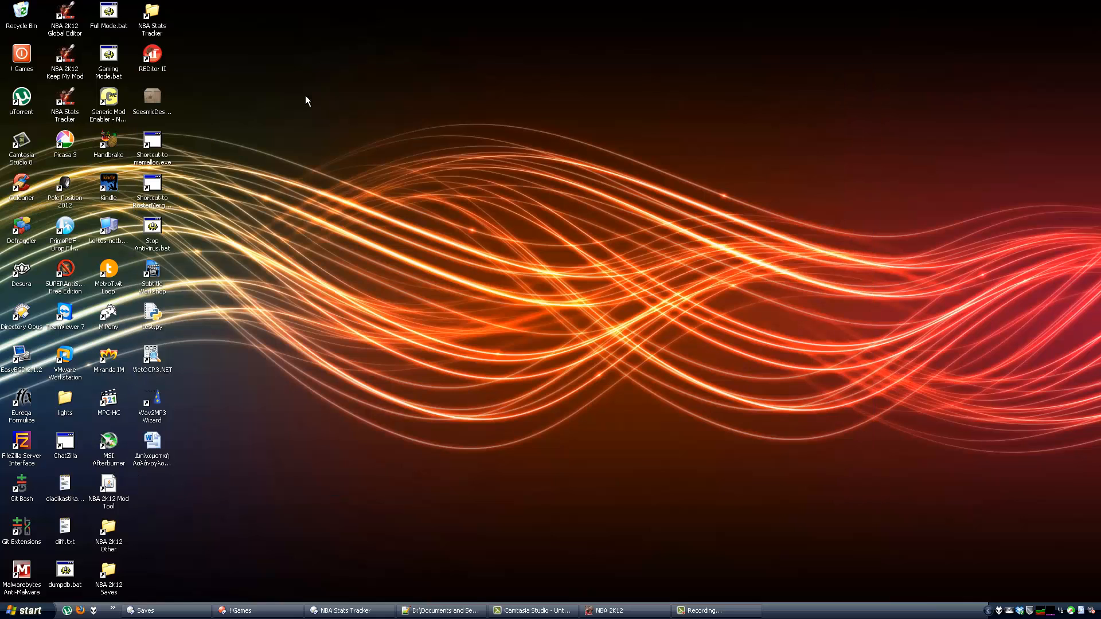
double_click(156, 51)
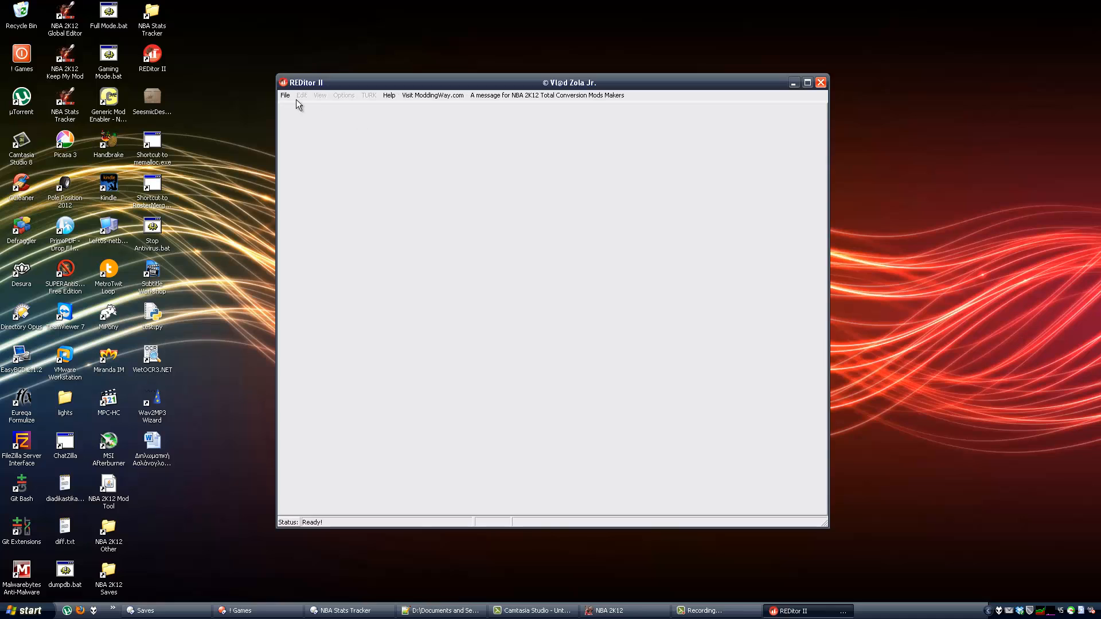
click(285, 95)
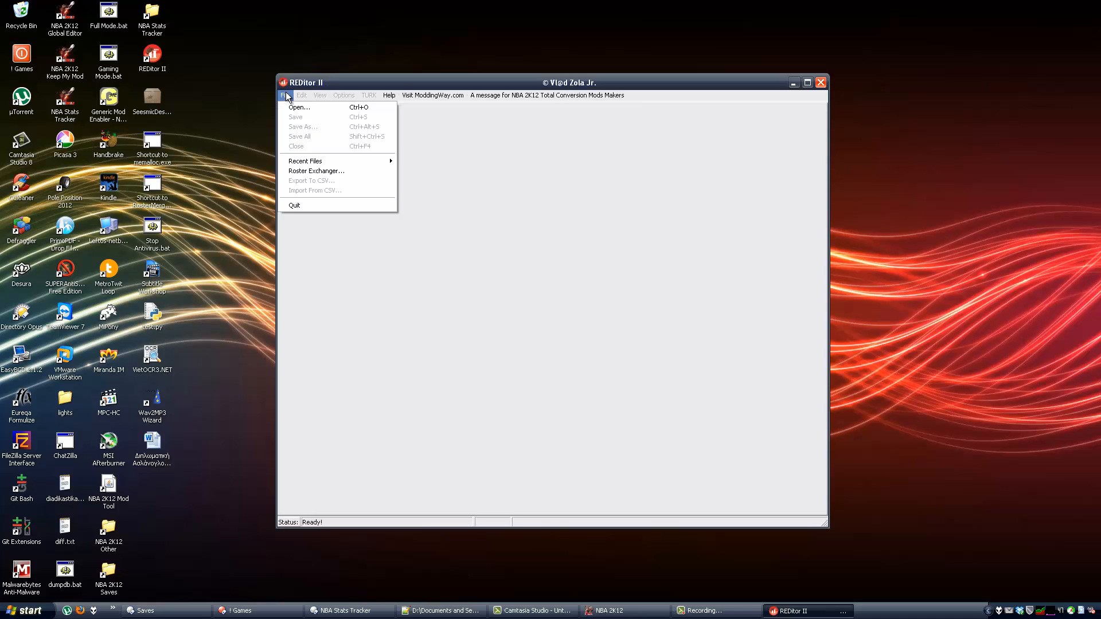
click(299, 107)
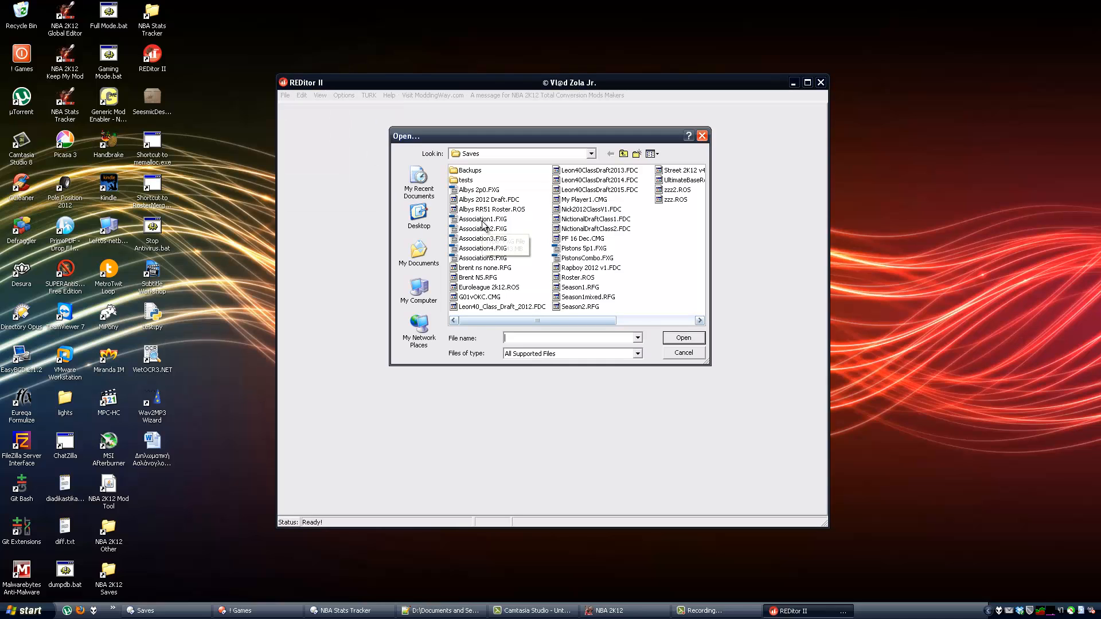
double_click(483, 220)
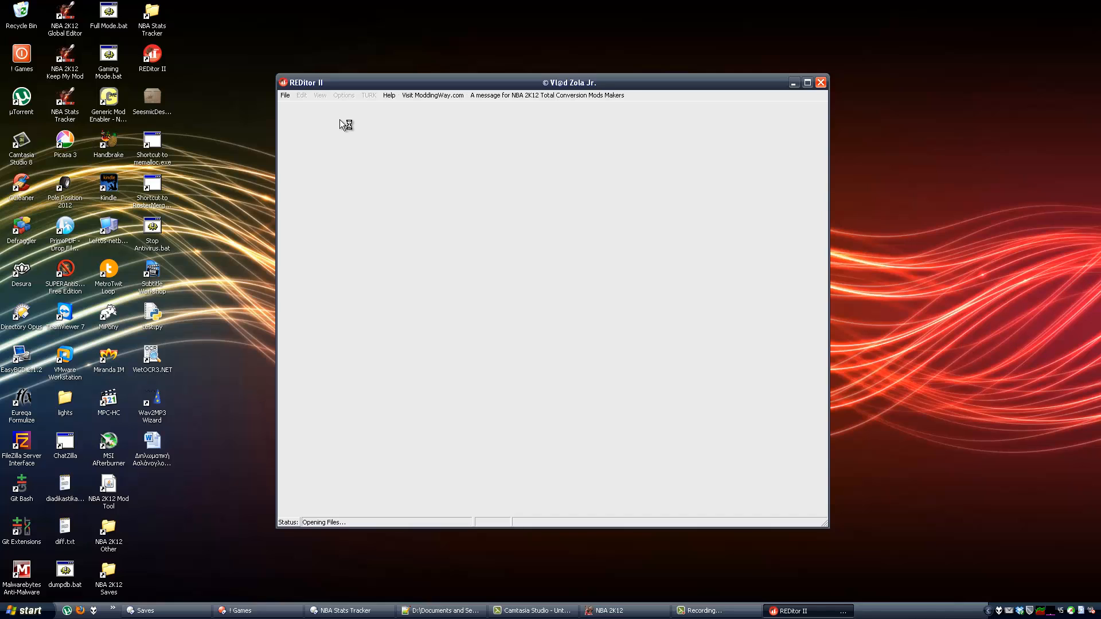
Start a CSV export and set its destination to a new folder named "my association" inside !testcsv
click(285, 95)
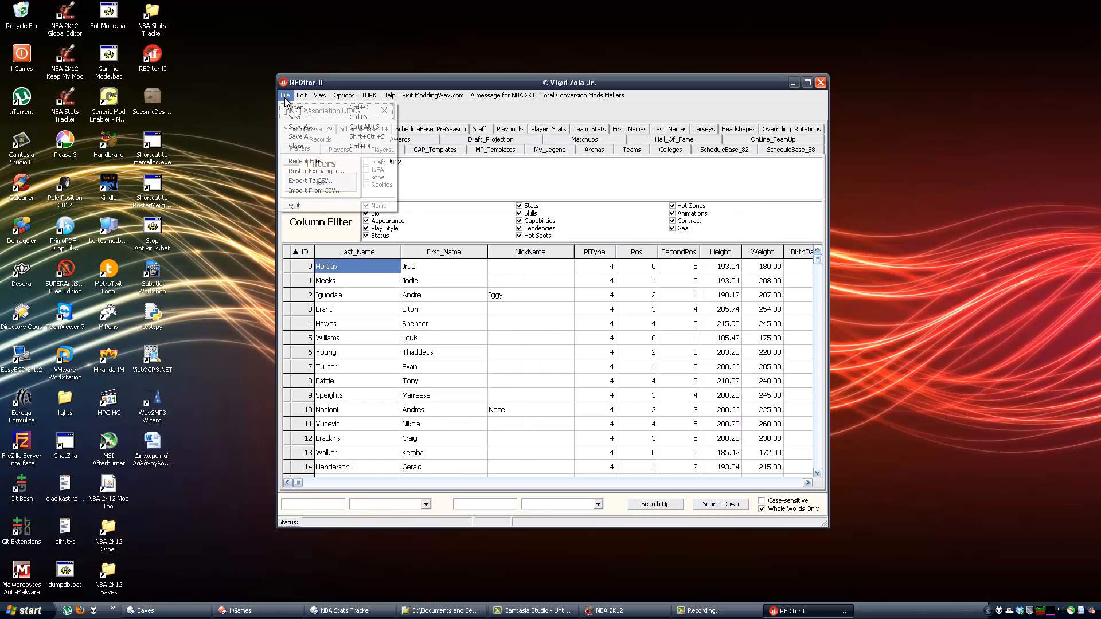
click(313, 181)
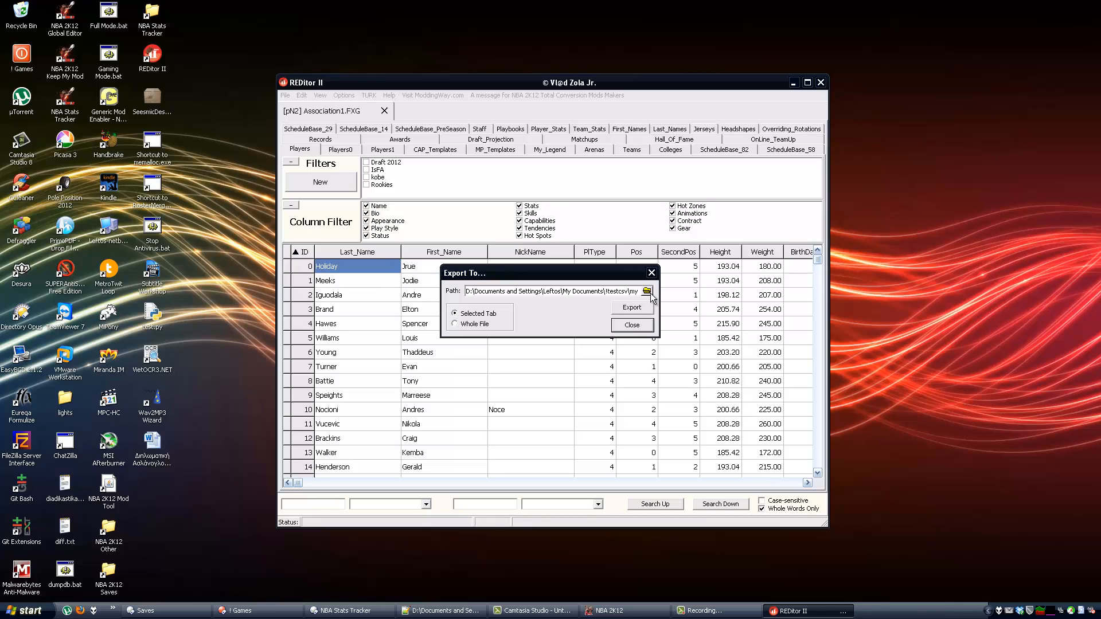
click(647, 291)
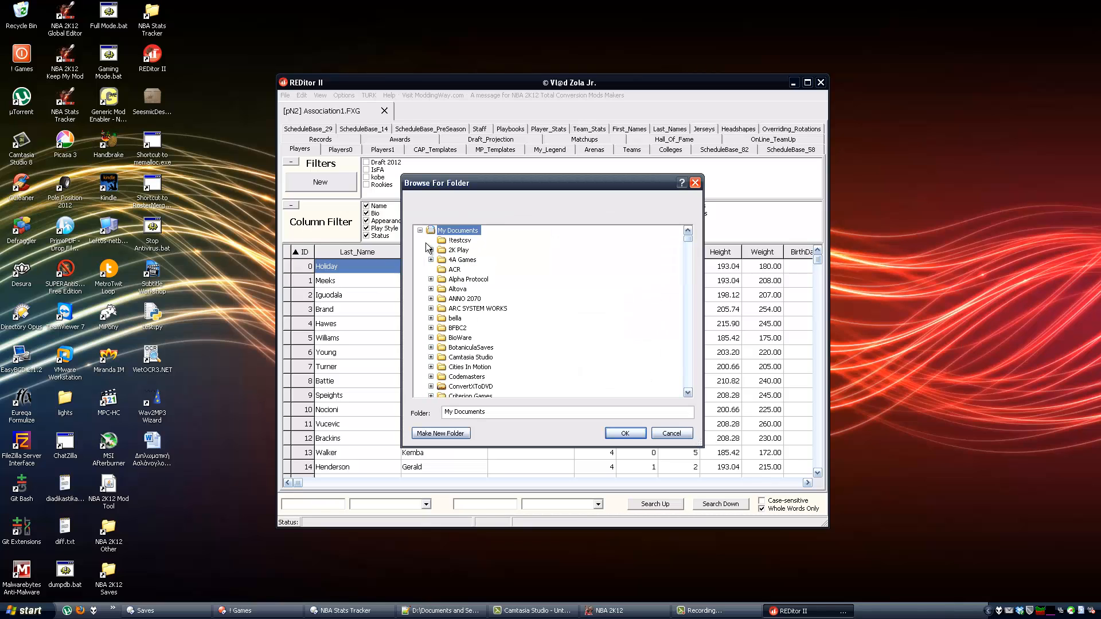
click(460, 240)
click(440, 433)
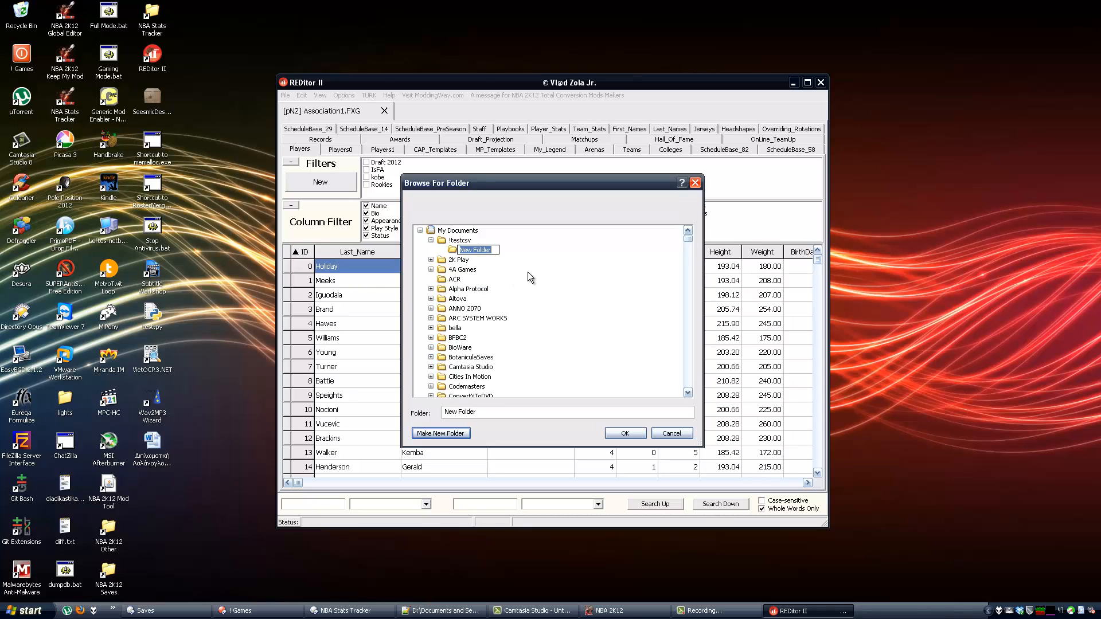
text(my association)
key(Return)
click(616, 433)
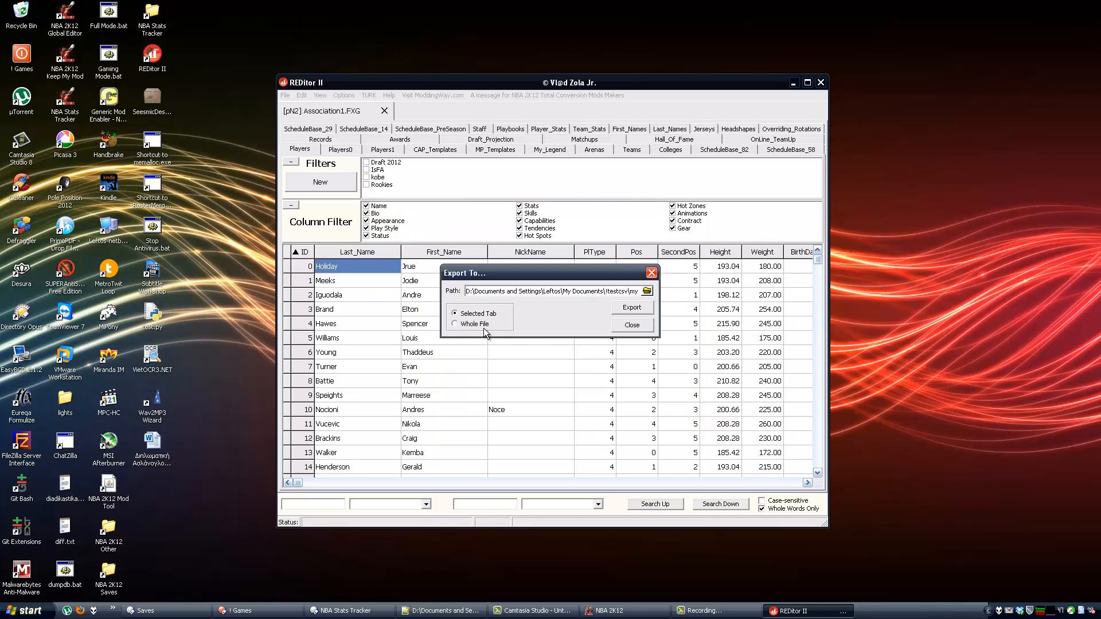
Export the whole file to CSV and close the export dialog
click(476, 325)
click(634, 310)
click(546, 318)
click(633, 326)
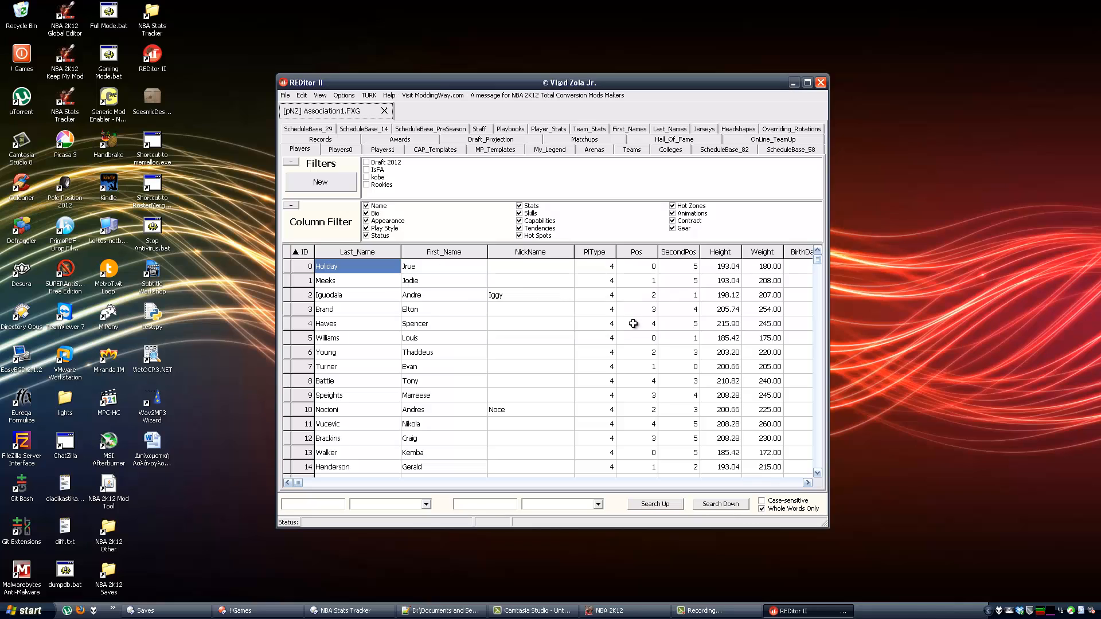
Minimize the roster editor, launch NBA Stats Tracker and create a new database named "My Pistons Association"
click(794, 84)
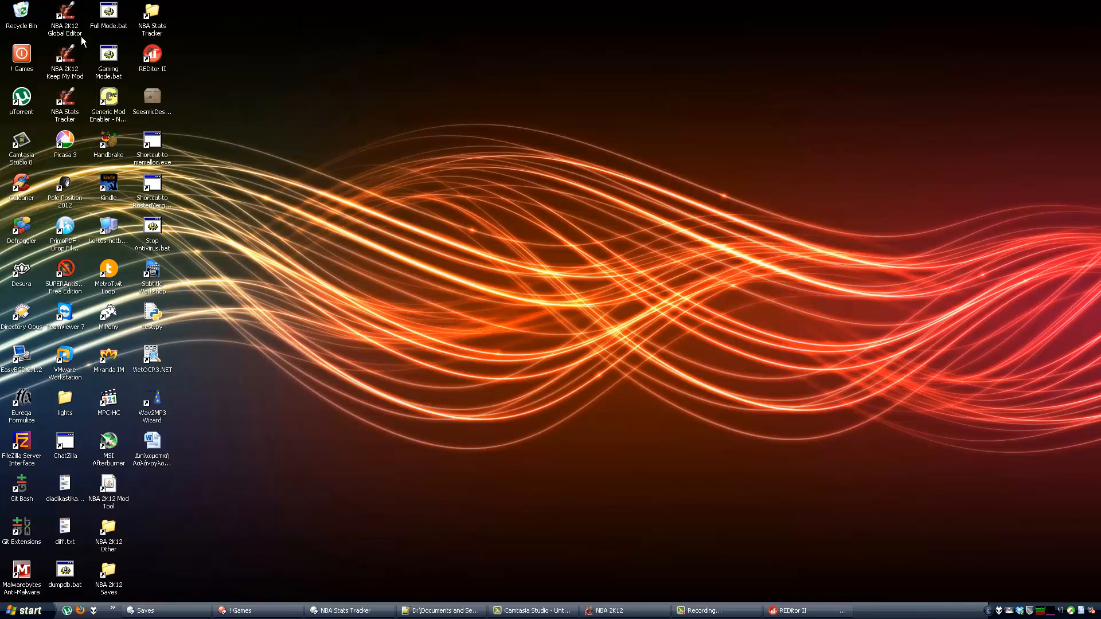
double_click(63, 109)
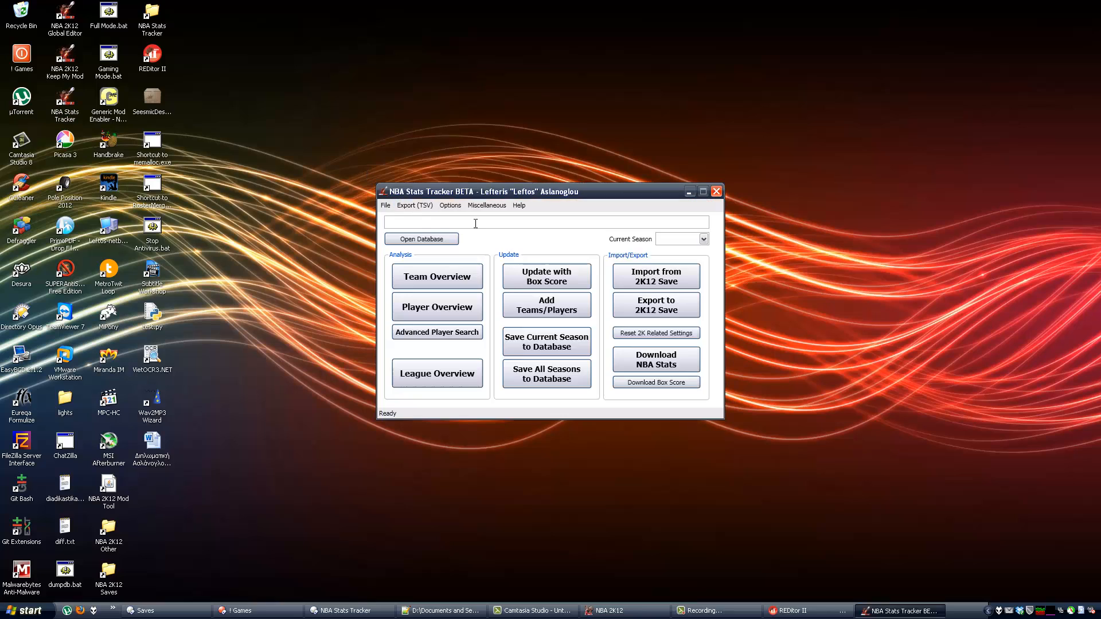
click(386, 205)
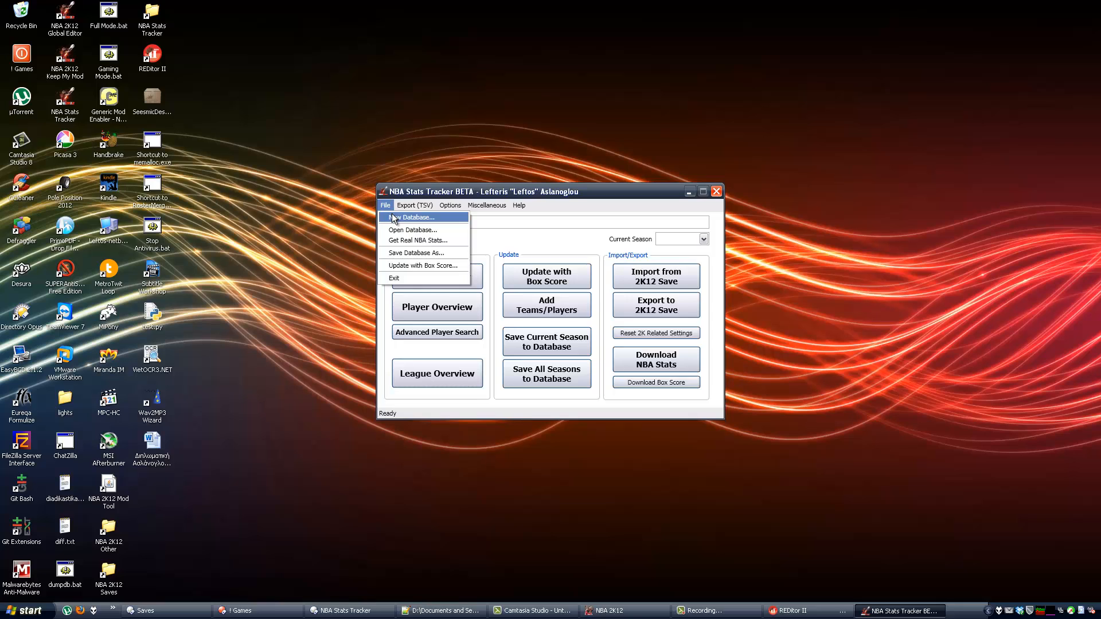
click(403, 218)
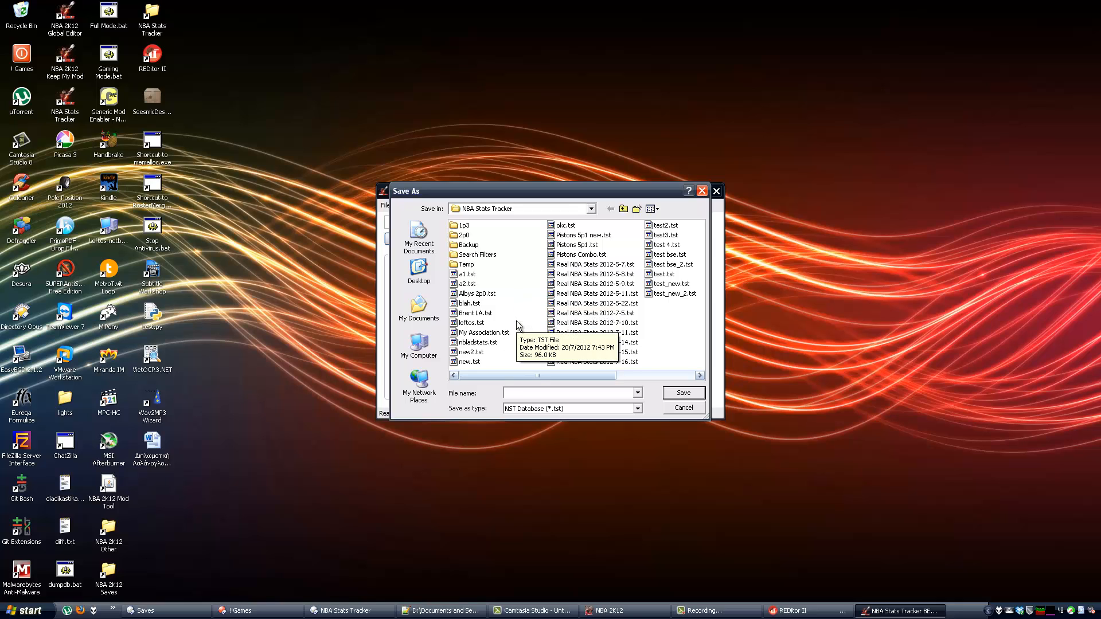
text(My Pistons Association)
click(681, 396)
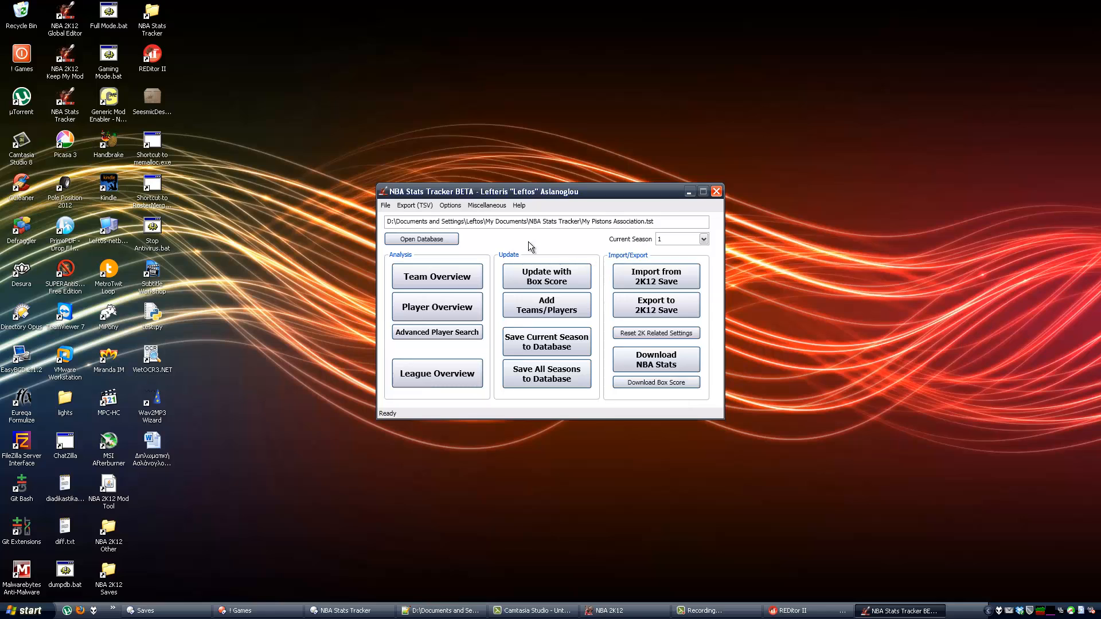
Import the 2K12 save from the "my association" CSV folder and enable the Bucks, Cavaliers, Nets, Pistons and Rockets
click(652, 277)
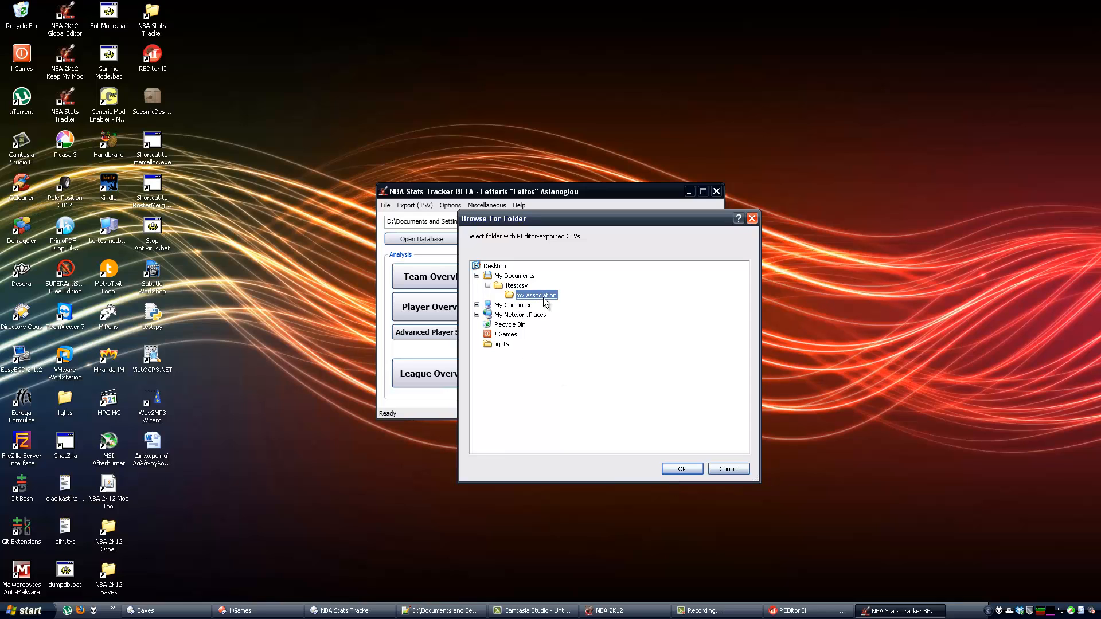
click(681, 469)
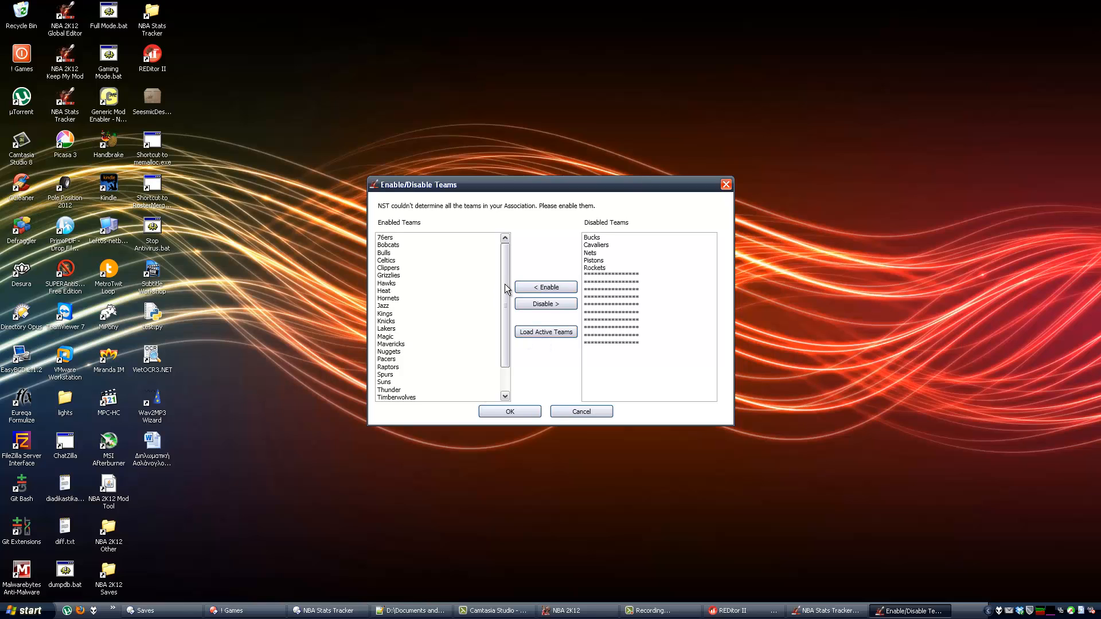
mouse_move(504, 284)
mouse_down()
mouse_move(508, 314)
mouse_move(507, 270)
mouse_up()
click(598, 238)
shift+click(600, 270)
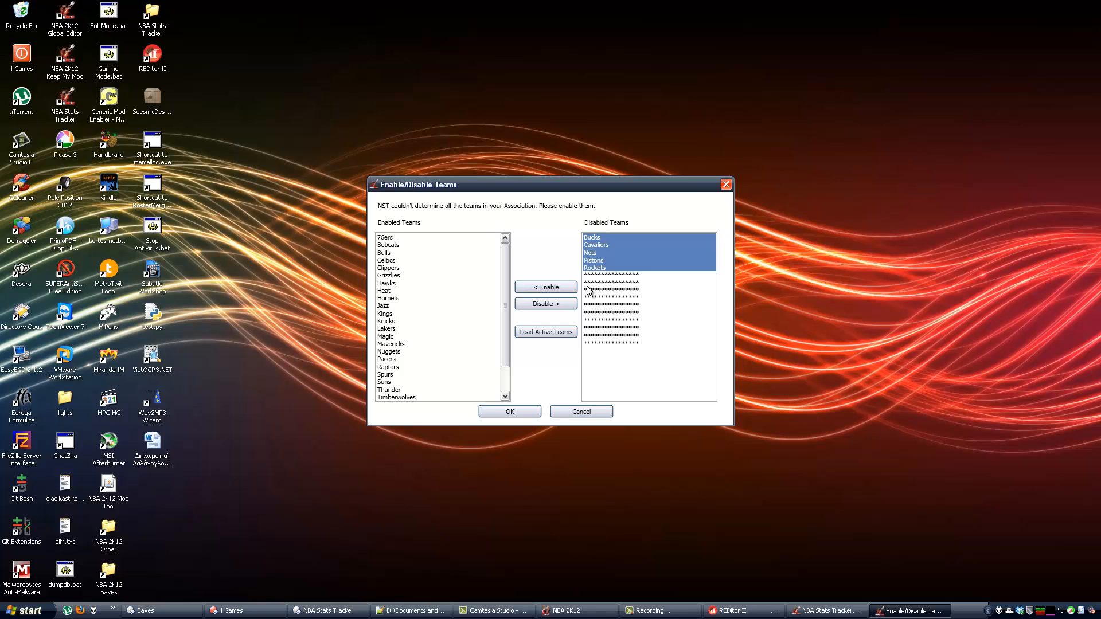
click(548, 287)
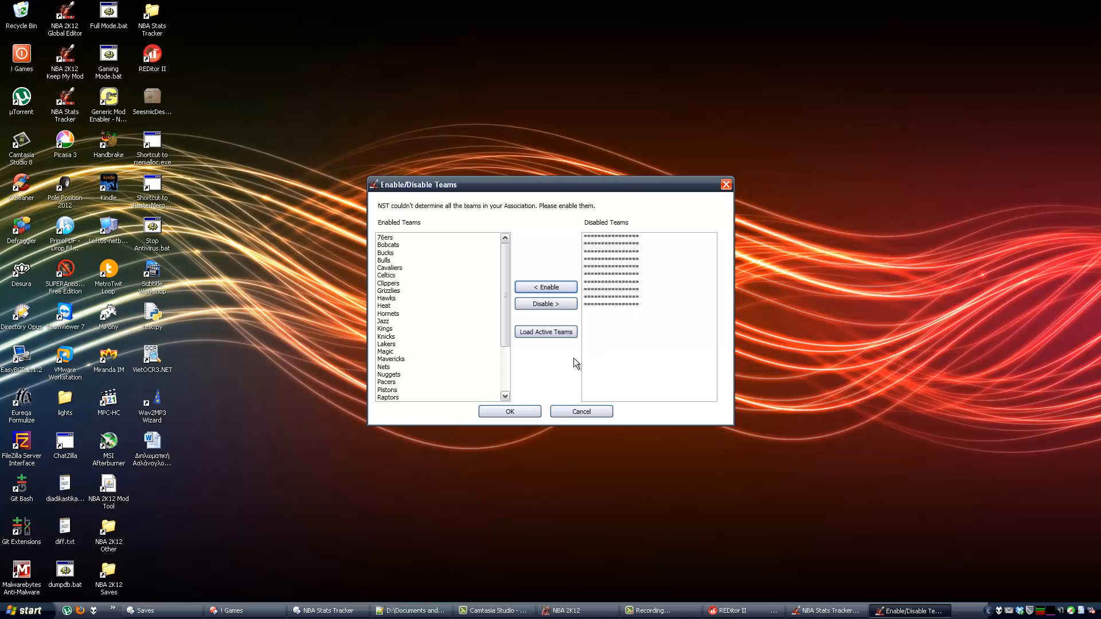
click(503, 411)
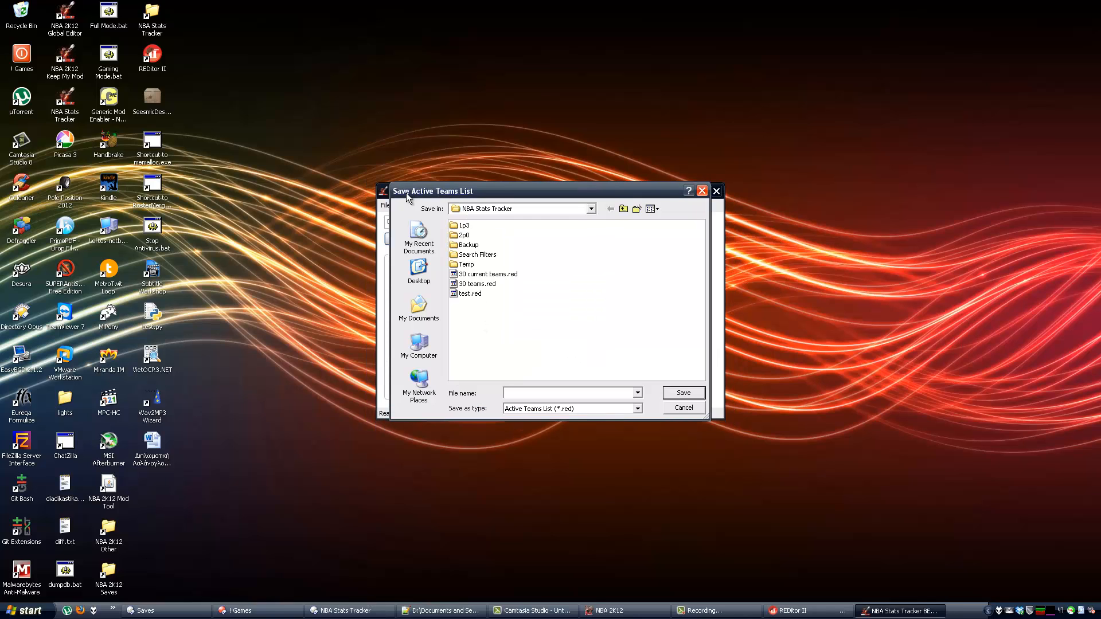
Save the active teams list as 30 current teams.red, replacing the existing file
click(489, 275)
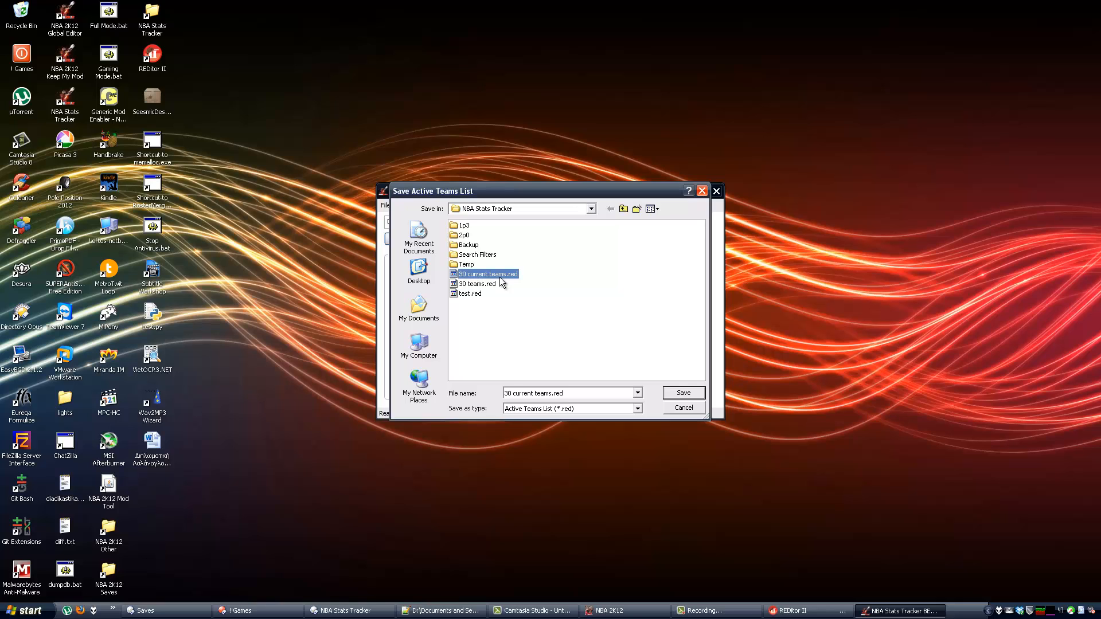
click(670, 395)
click(529, 338)
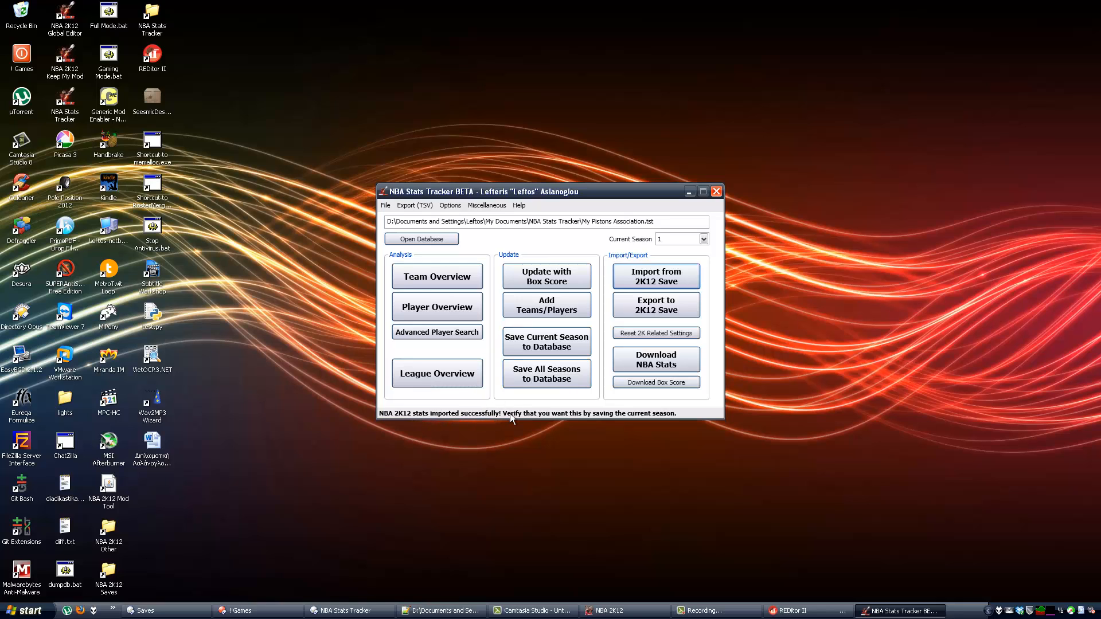
Save the current season to the database, minimize the stats tracker and switch to NBA 2K12
click(526, 344)
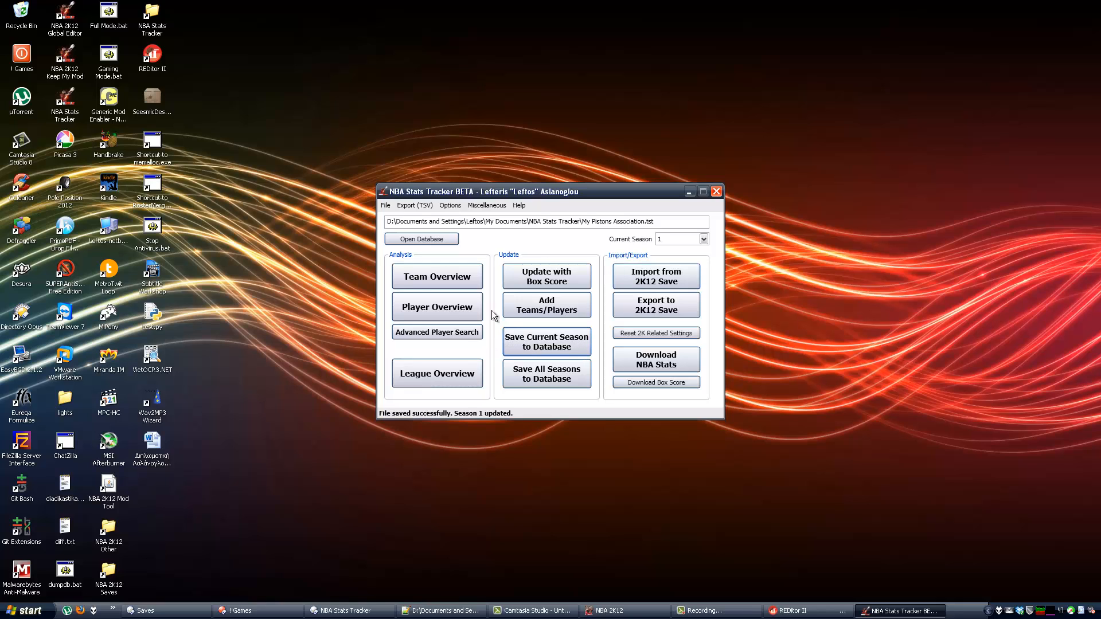
click(687, 192)
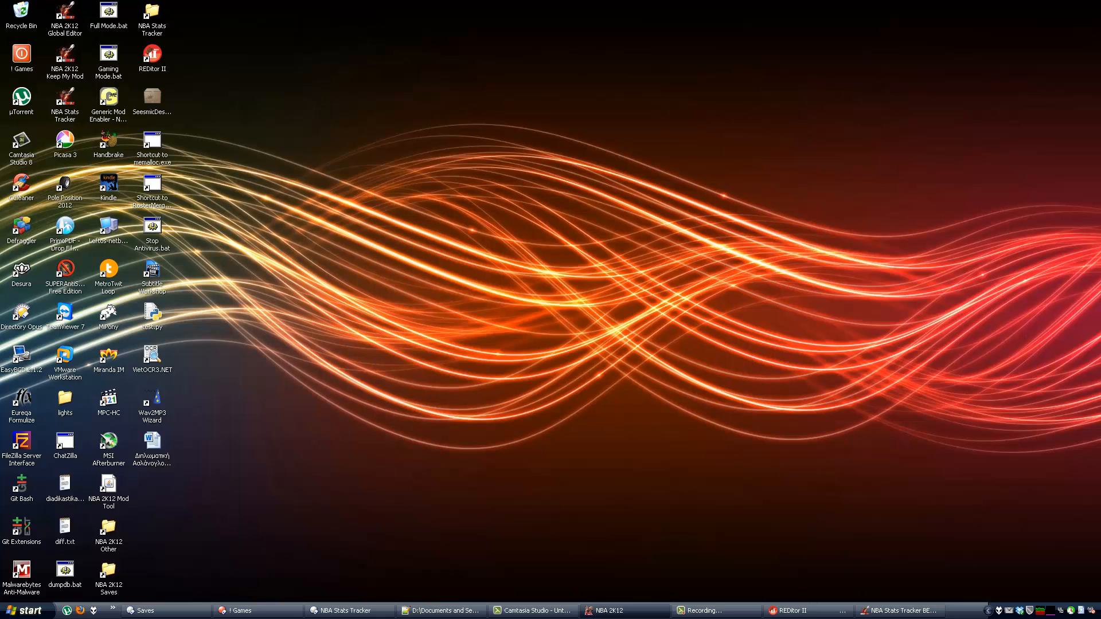
click(633, 609)
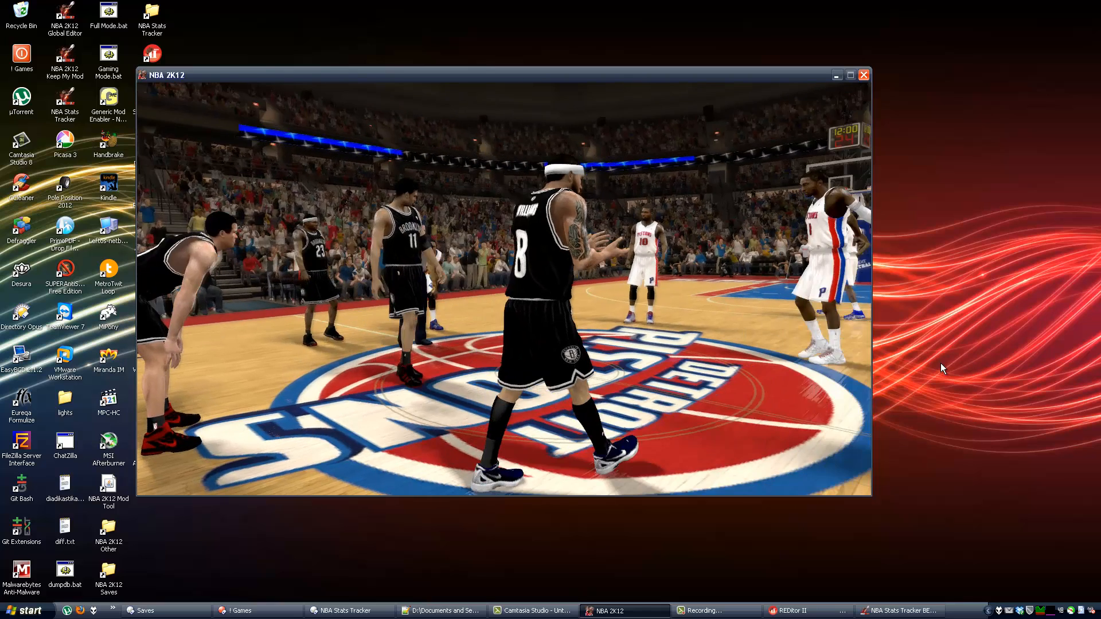
Pause the Nets at Pistons game and simulate it to the end, accepting the loss of user profile stats
key(Escape)
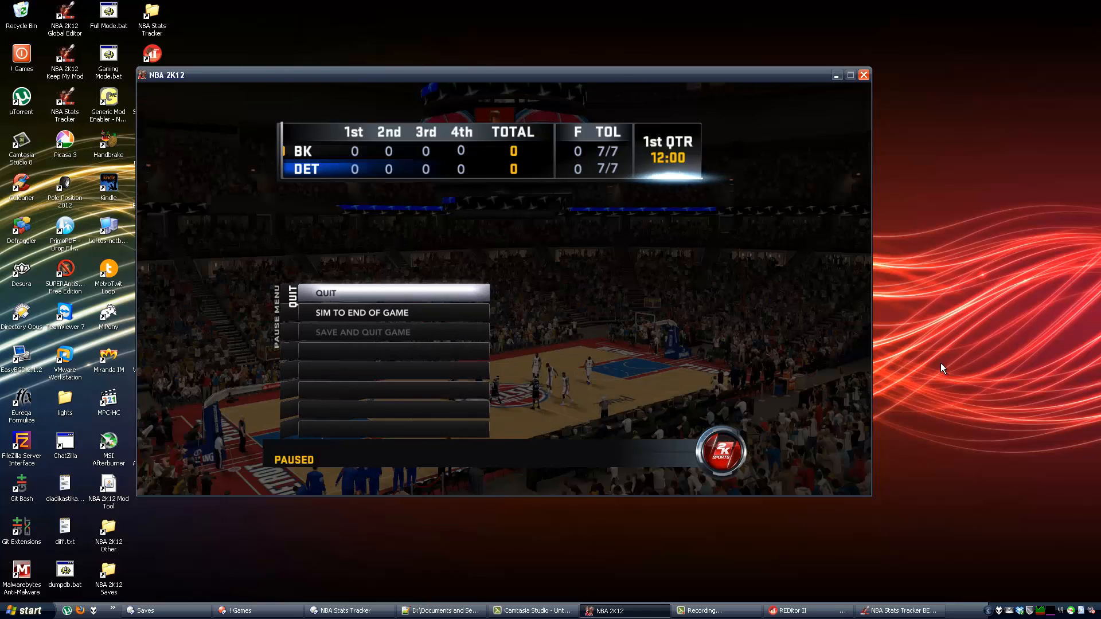
key(Return)
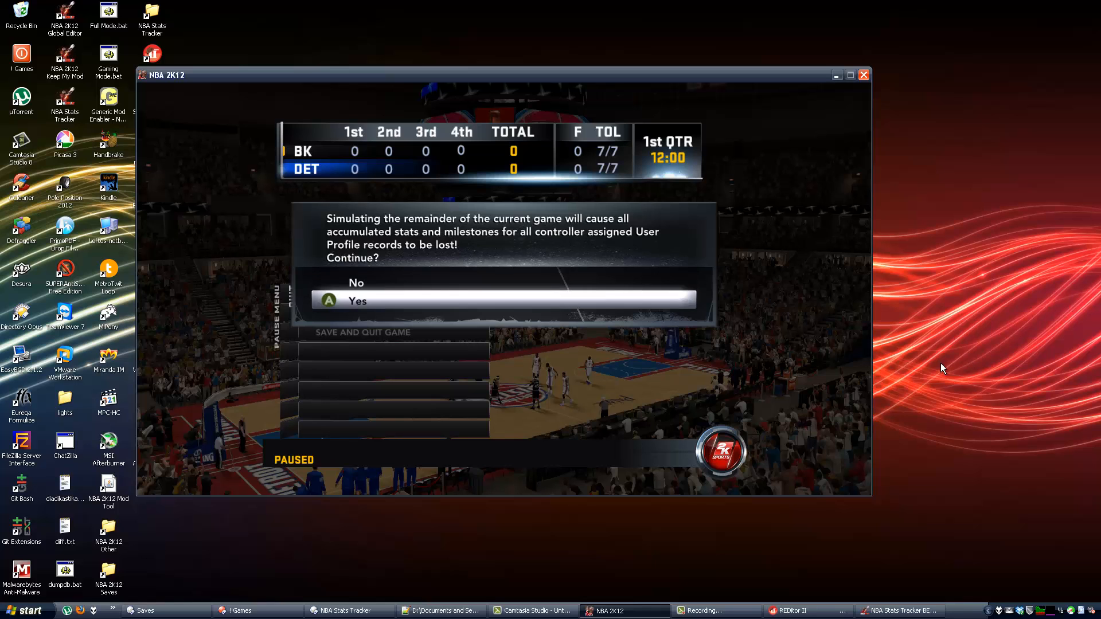
key(Return)
key(Return)
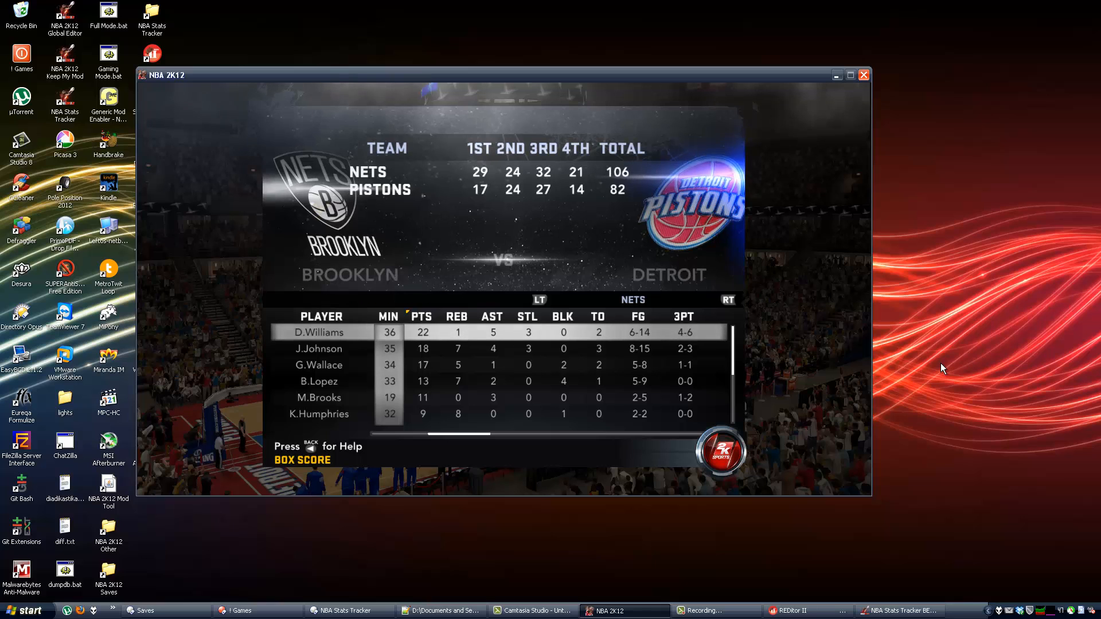
View the team stats of the finished Nets–Pistons game and leave the game for the Association
key(Right)
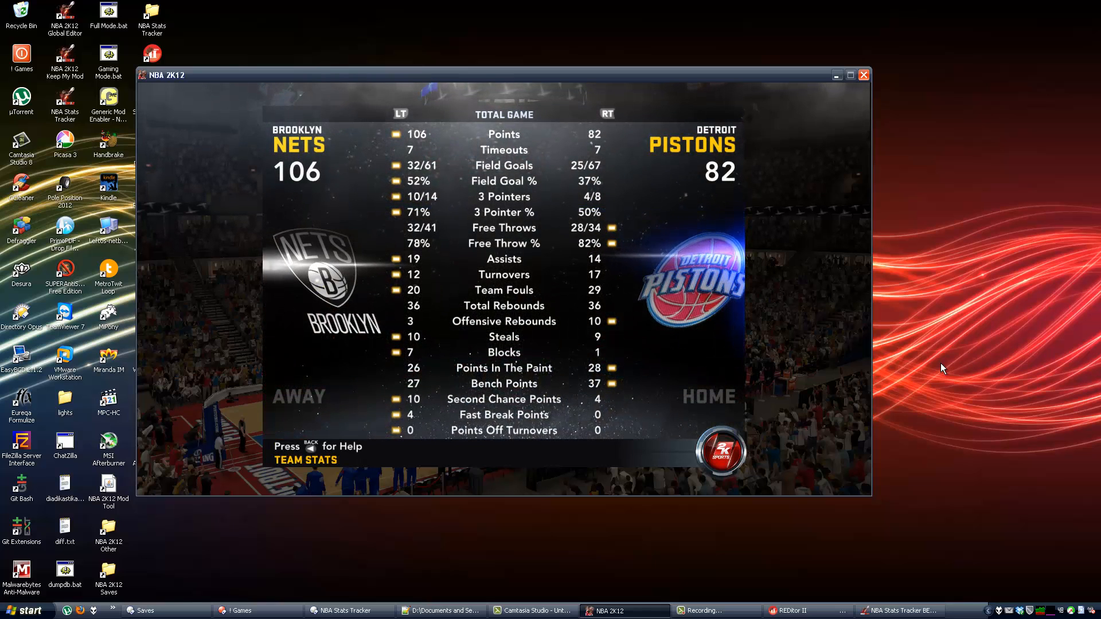
key(Escape)
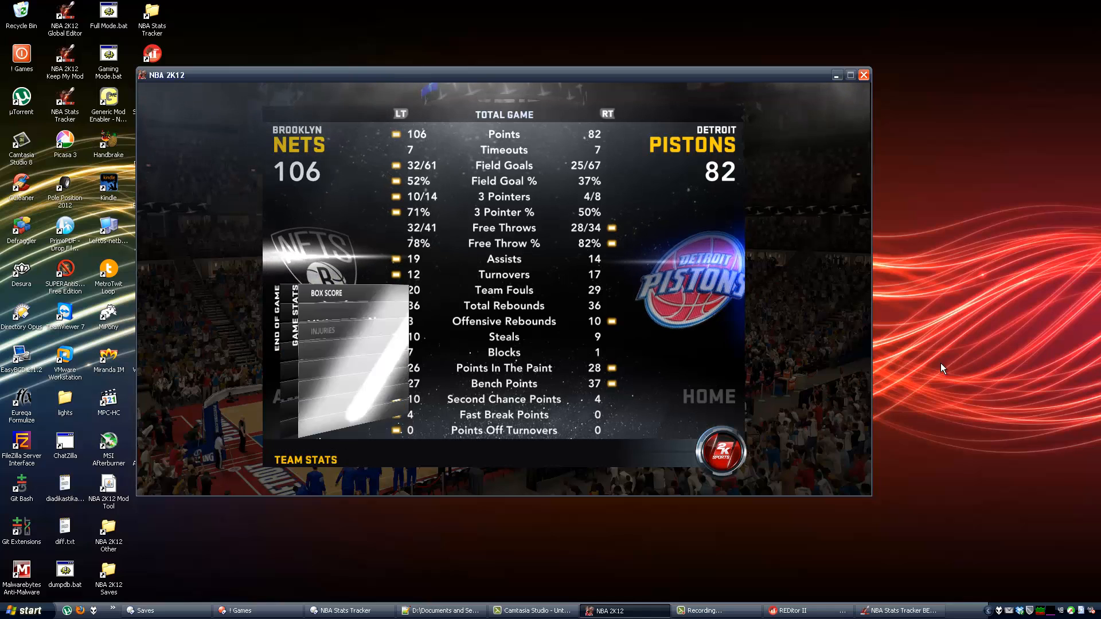
key(Return)
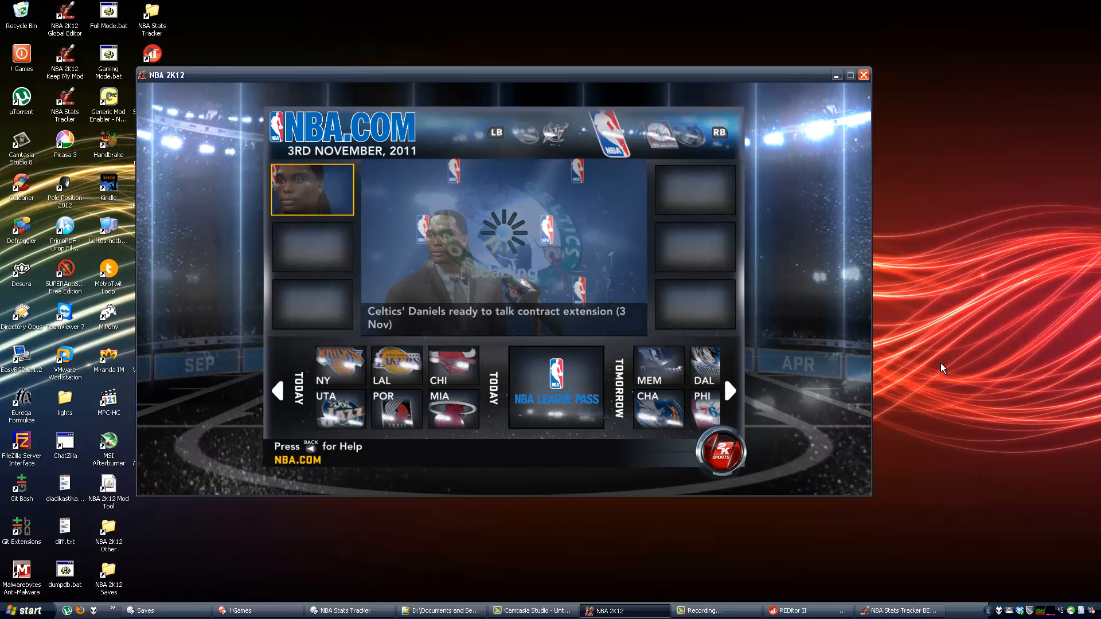
Open the league-wide team stats table in the Association and select the Pistons row
key(Escape)
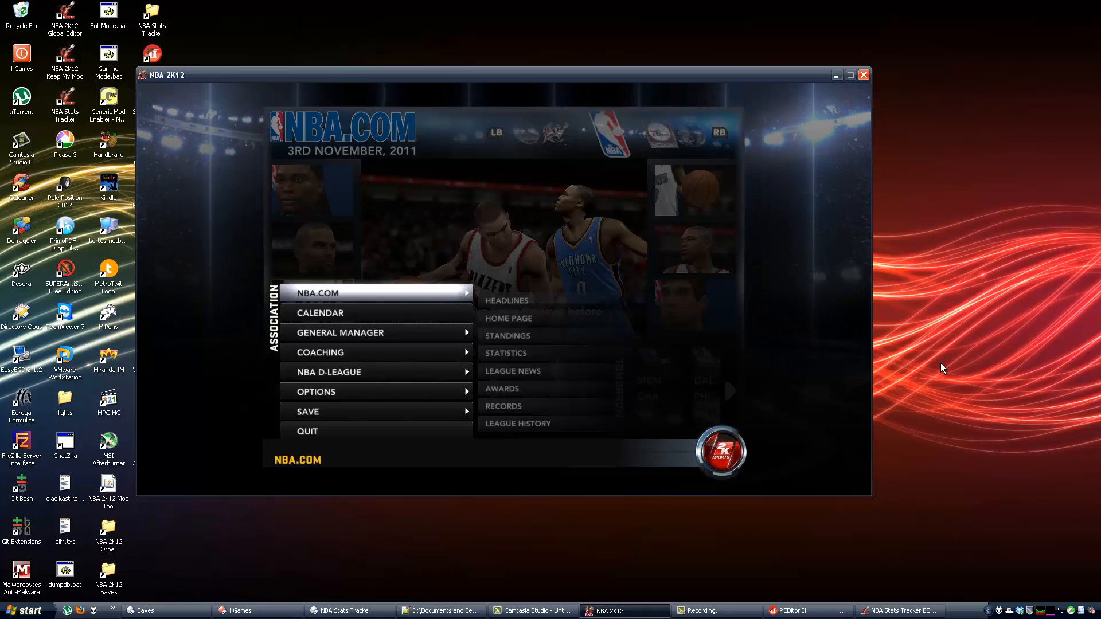
key(Return)
key(Down)
key(Down)
key(Down)
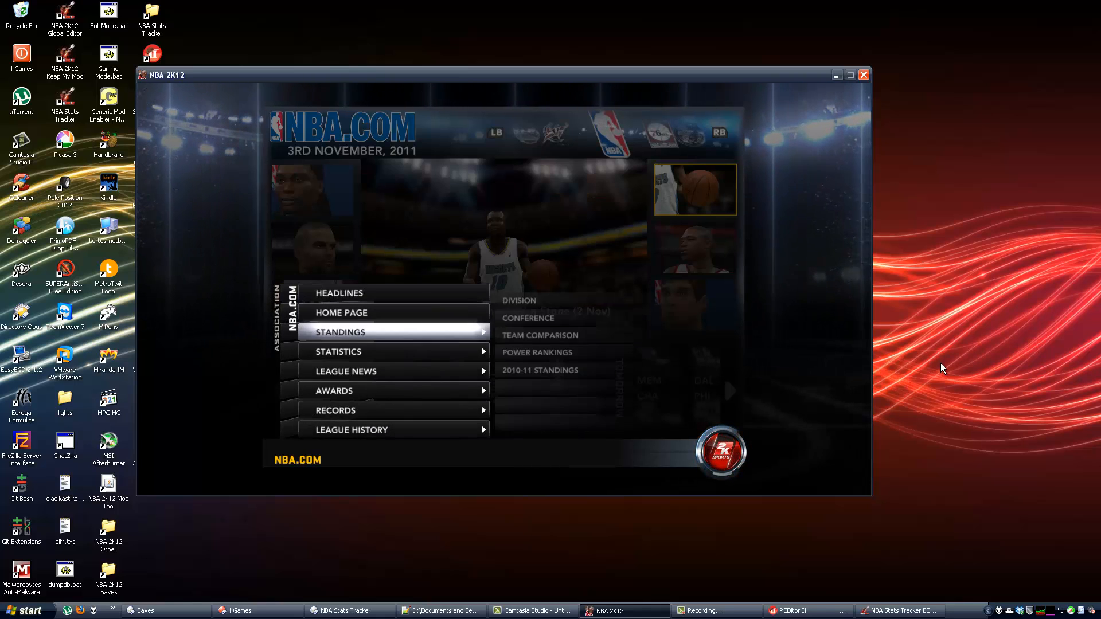
key(Return)
key(Return)
key(Down)
key(Down)
key(Down)
key(Down)
key(Down)
key(Down)
key(Down)
key(Down)
key(Down)
key(Down)
key(Down)
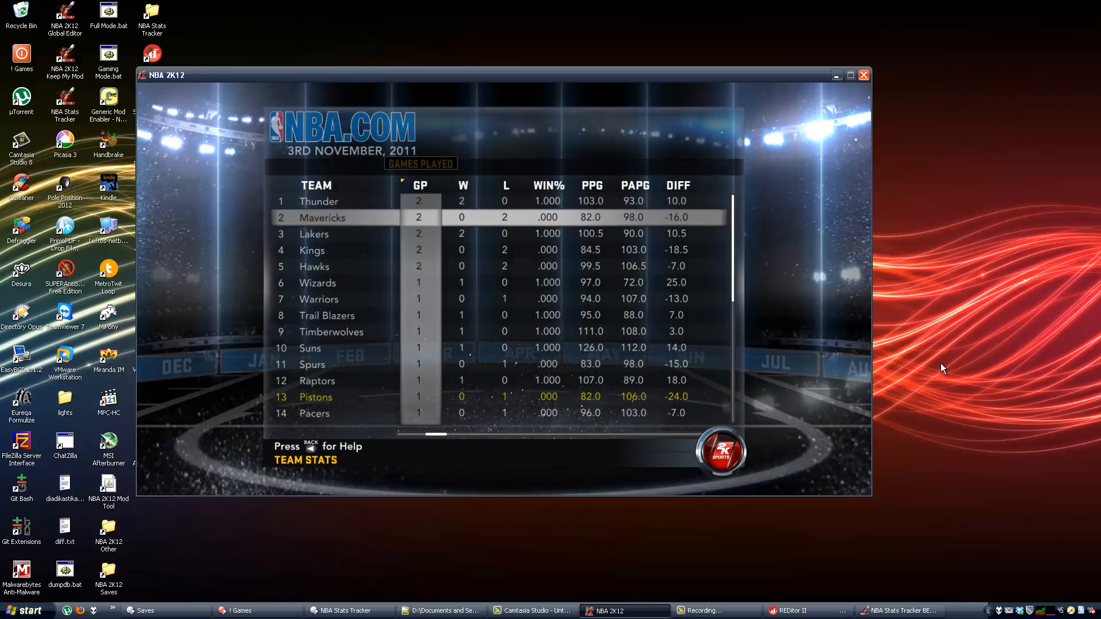
key(Down)
Examine the Pistons' season averages across the columns up to turnovers per game, and close the table
key(Right)
key(Right)
key(Right)
key(Right)
key(Right)
key(Right)
key(Right)
key(Right)
key(Right)
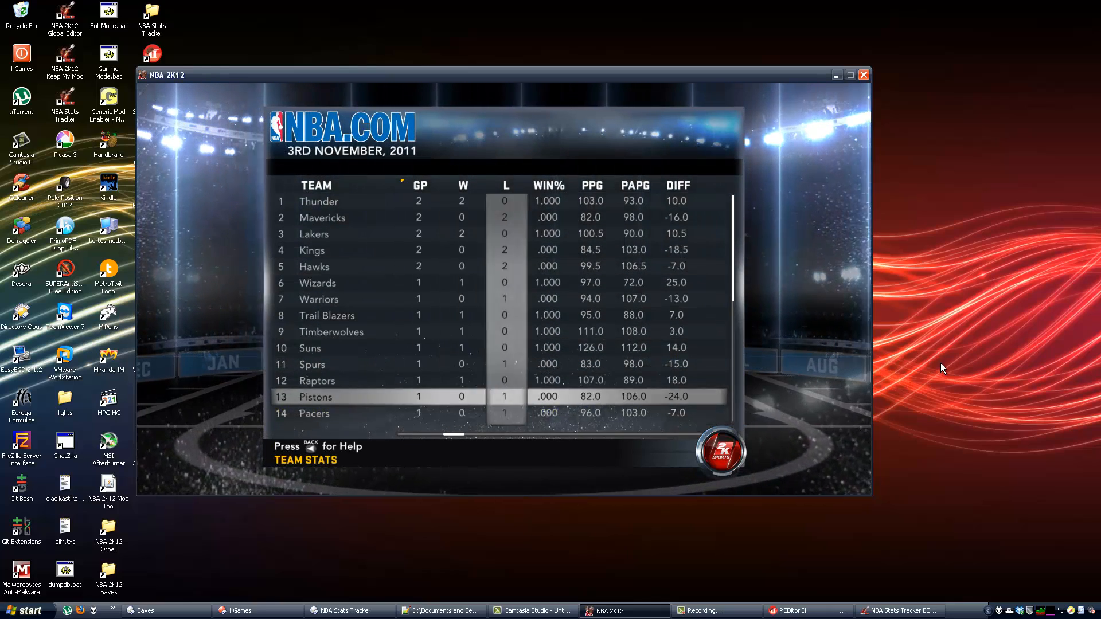
key(Right)
key(Right)
key(Right)
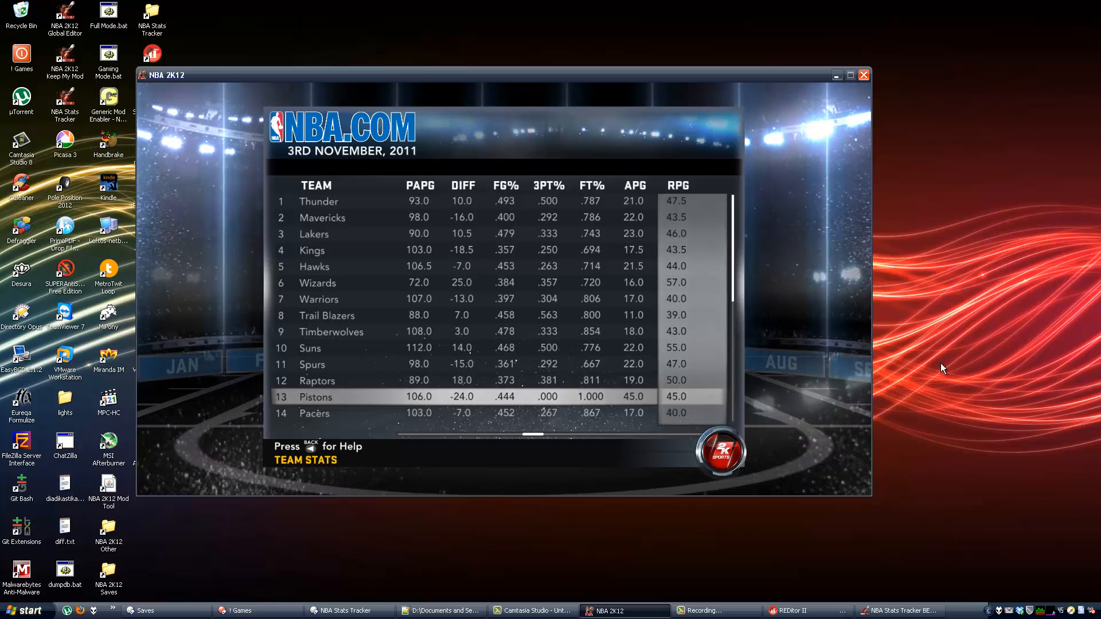
key(Left)
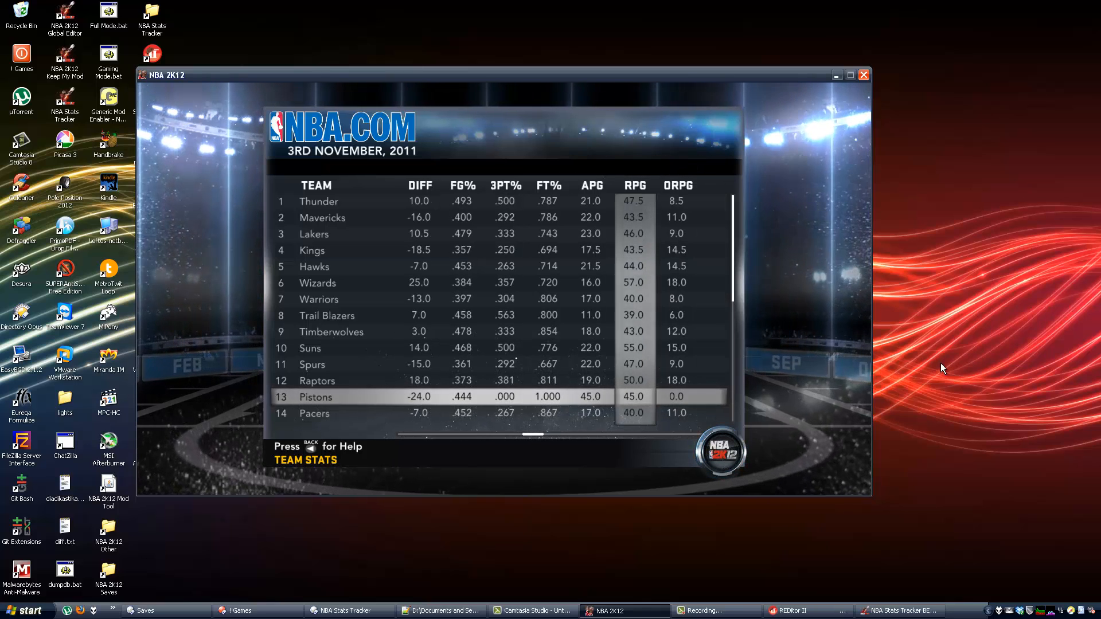
key(Left)
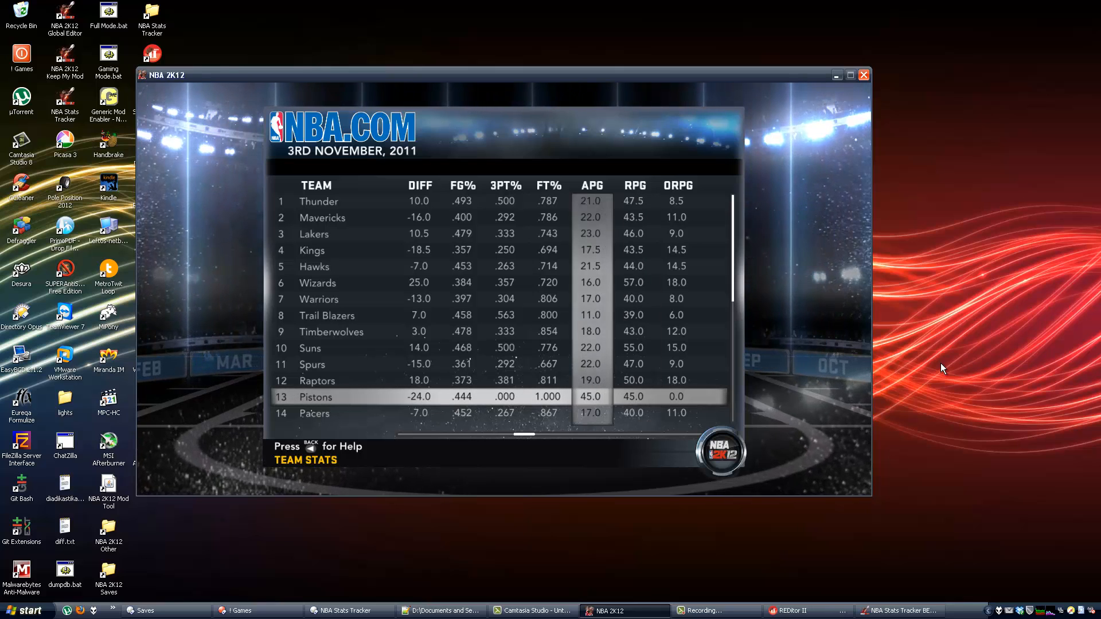
key(Right)
key(Right)
key(Right)
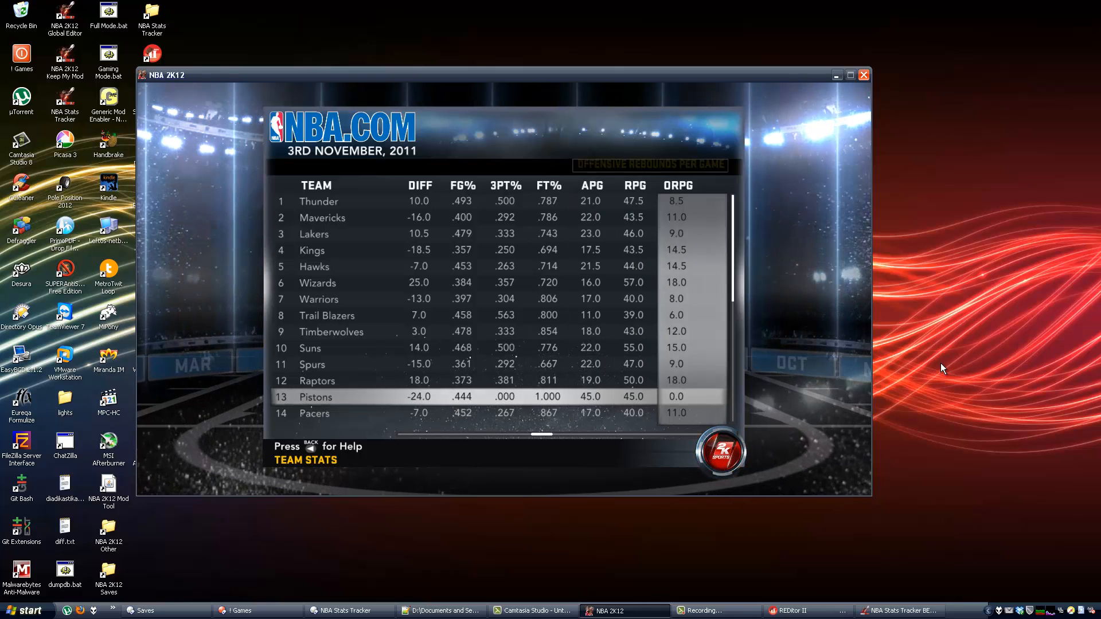
key(Right)
key(Right)
key(Right)
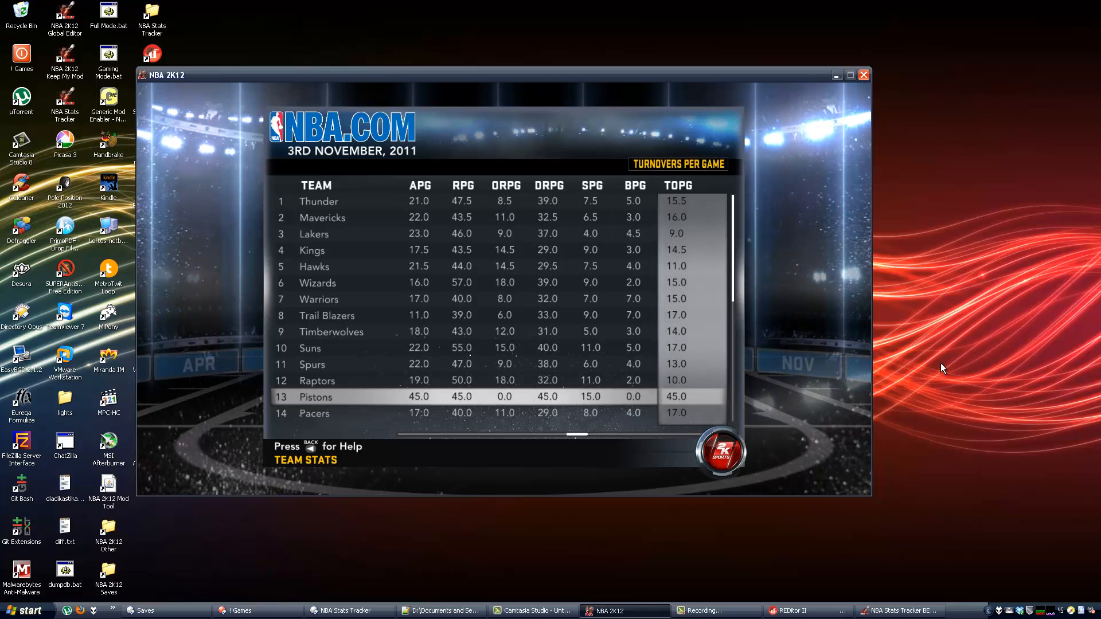
key(Left)
key(Escape)
key(Escape)
key(Escape)
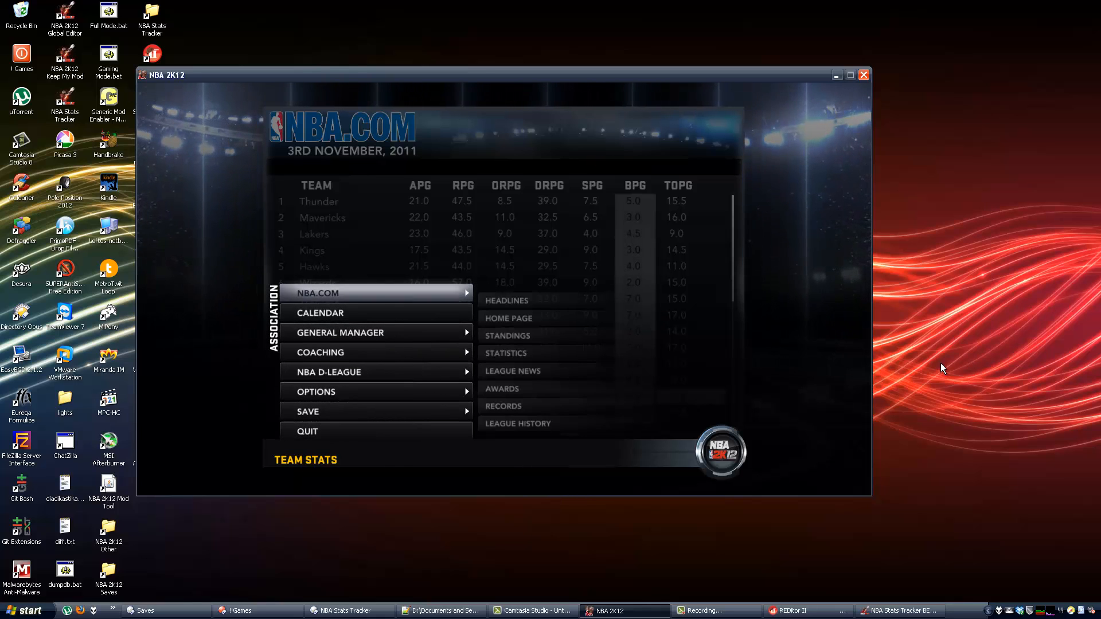
Quit the Association to the game's home screen, accepting the loss of unsaved changes
key(Up)
key(Return)
key(Down)
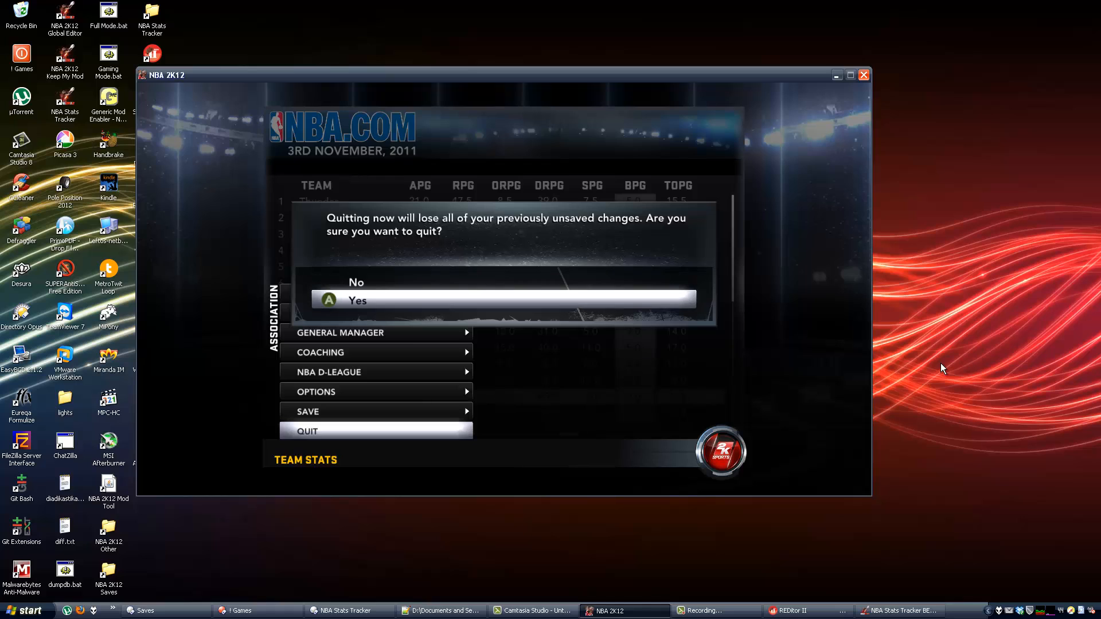
key(Return)
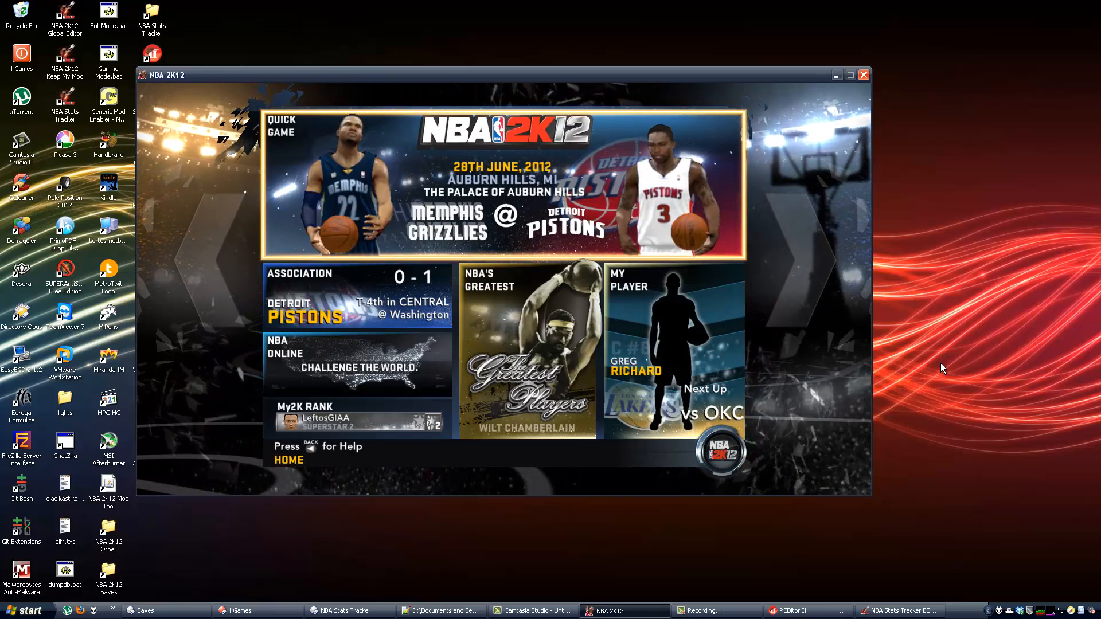
Minimize the game, switch to REDitor II, close the loaded save and open Association1.FXG again
click(837, 75)
click(794, 610)
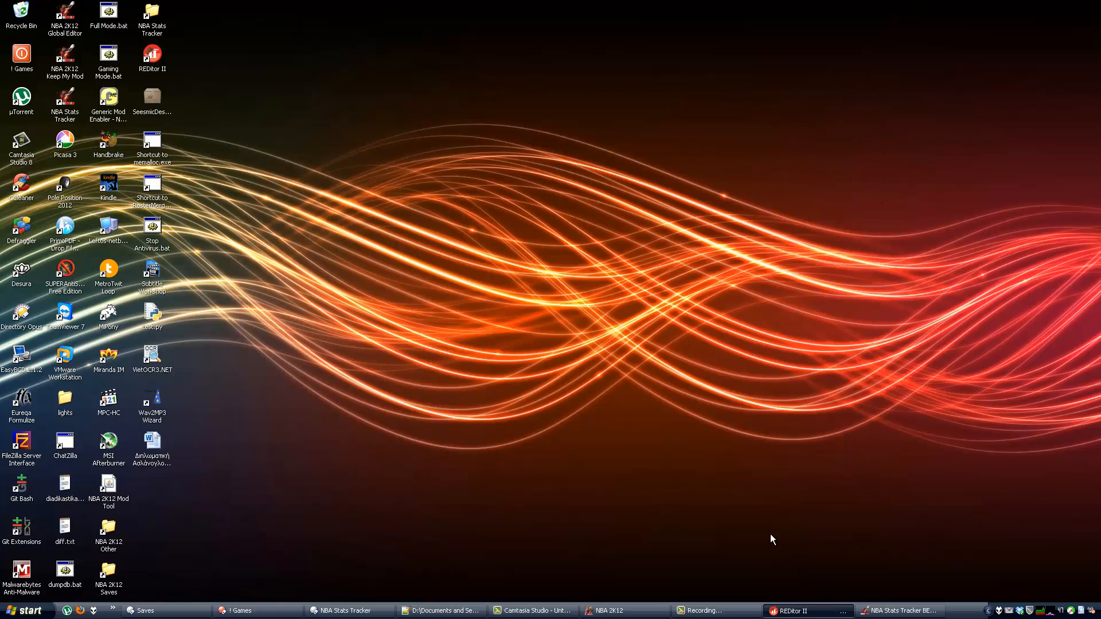
click(384, 110)
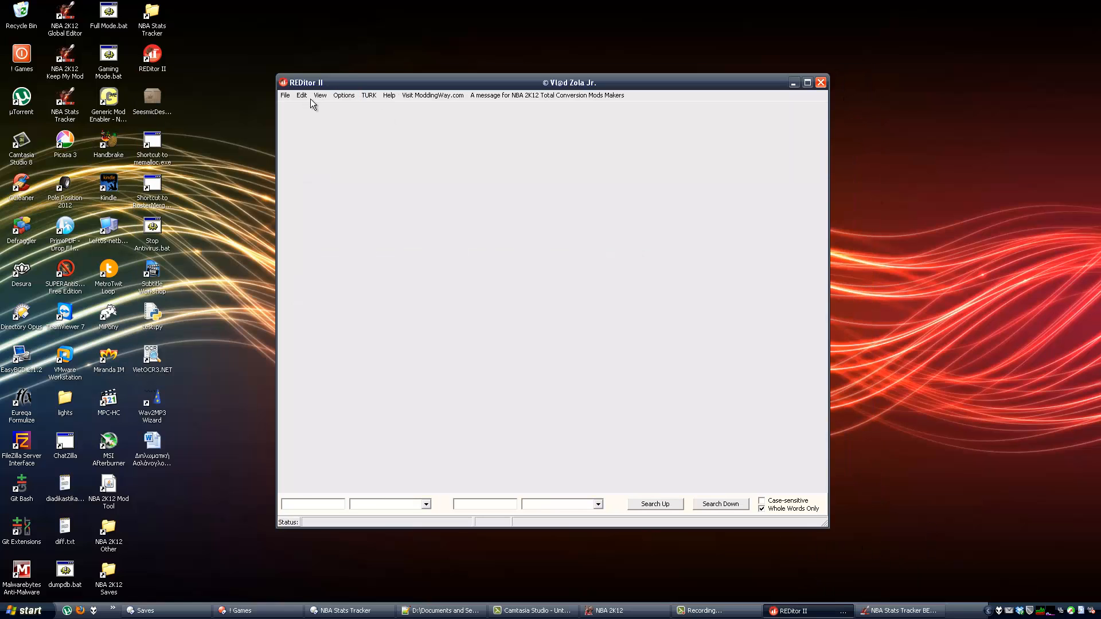
click(285, 95)
click(298, 106)
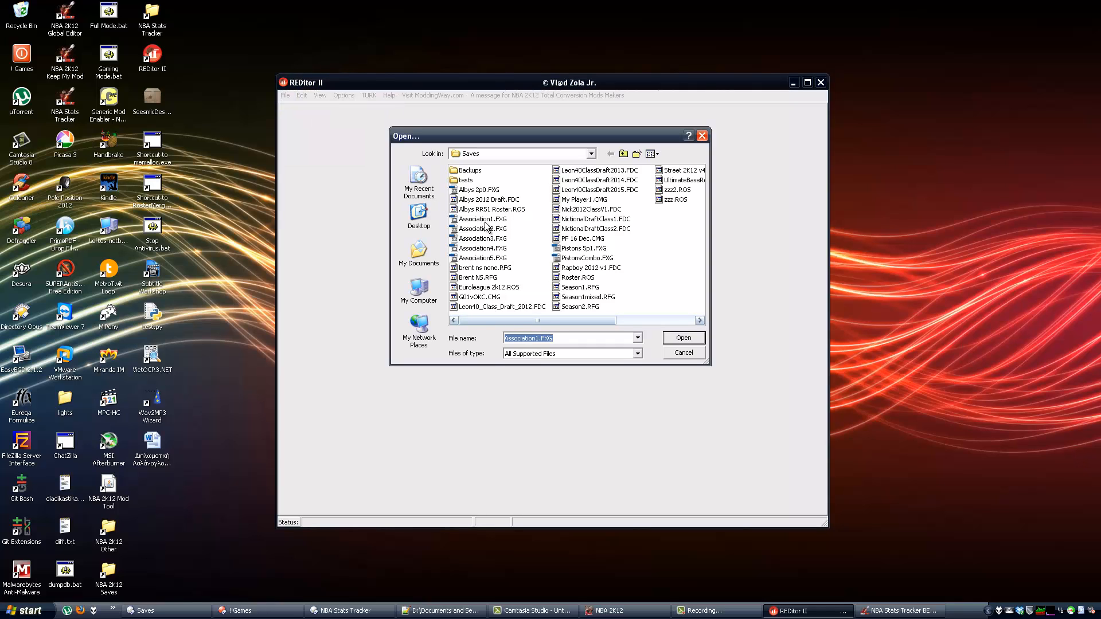
double_click(484, 221)
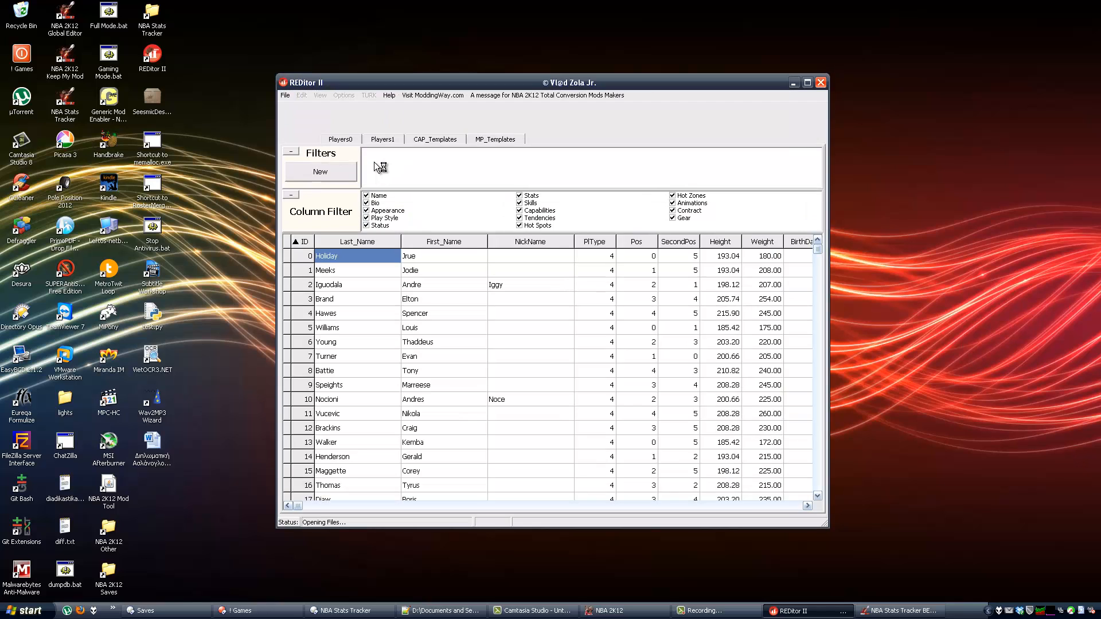
Export the whole Association1.FXG file to CSV in the "my association" folder and close the export dialog
click(285, 95)
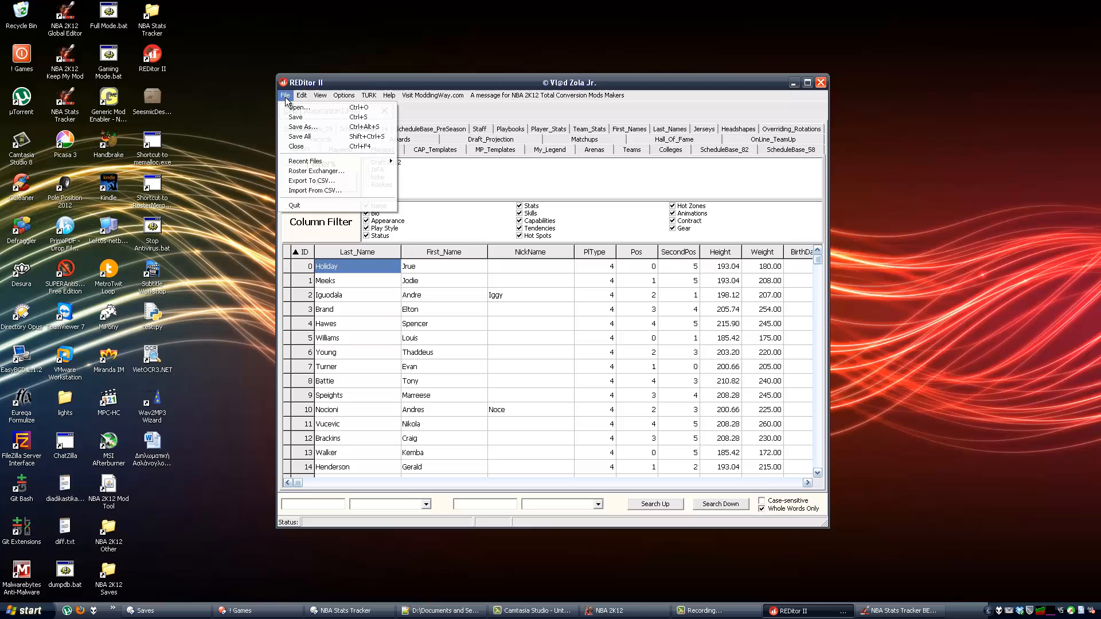
click(321, 181)
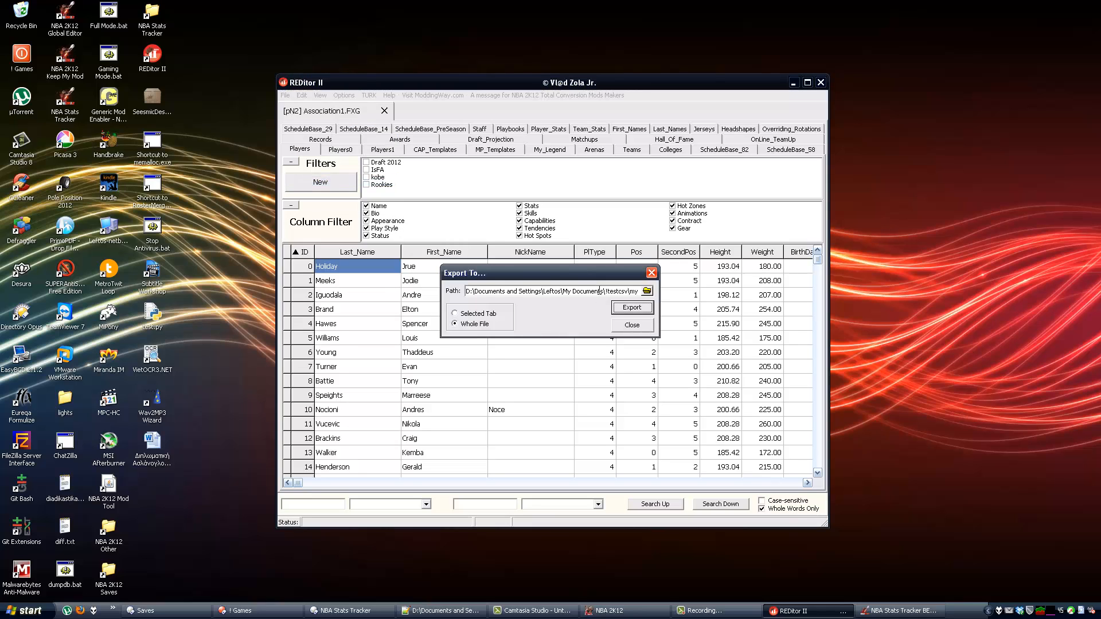
click(647, 291)
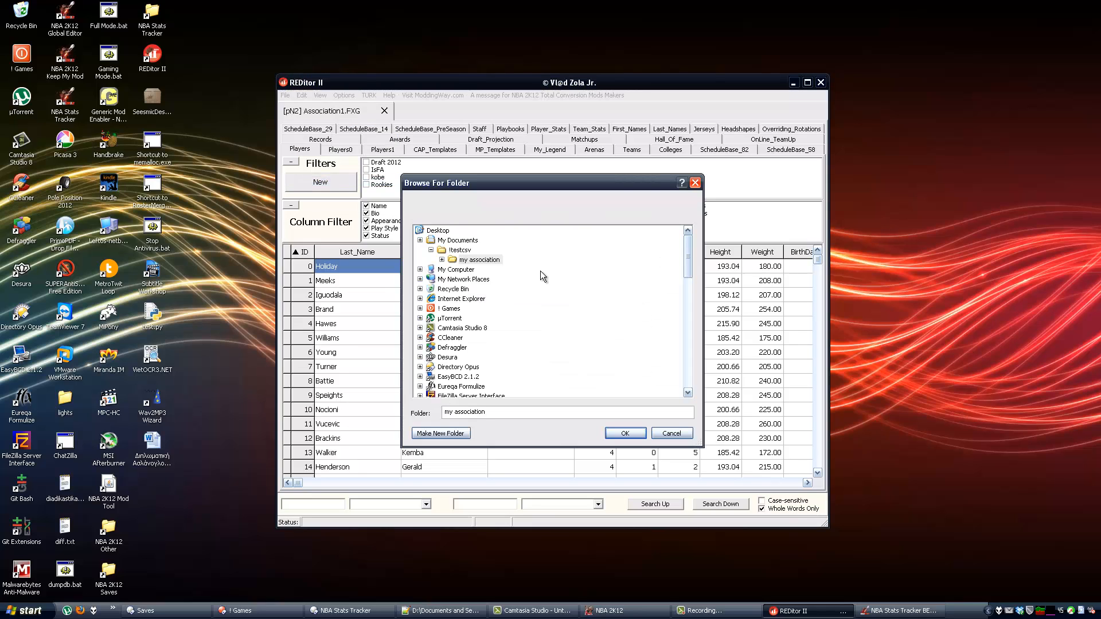
double_click(461, 260)
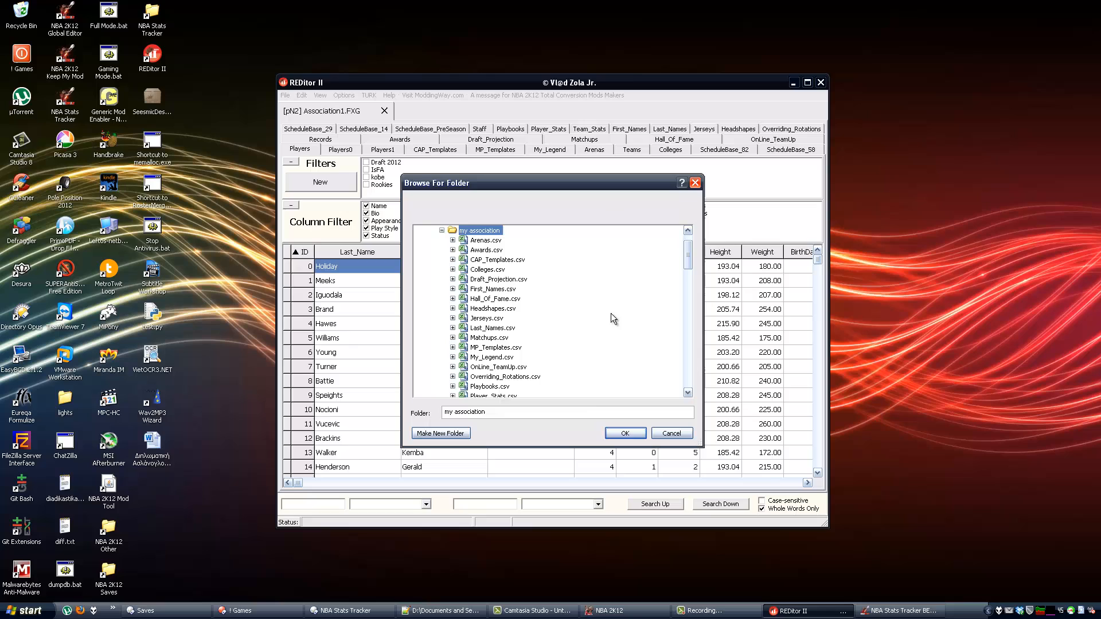
click(613, 432)
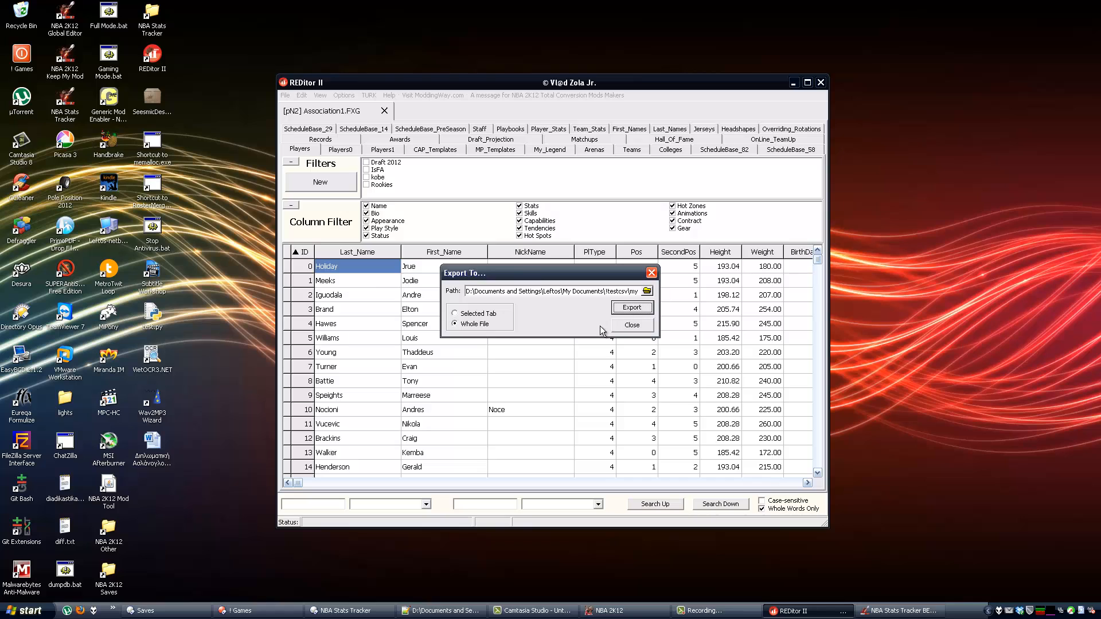
click(631, 325)
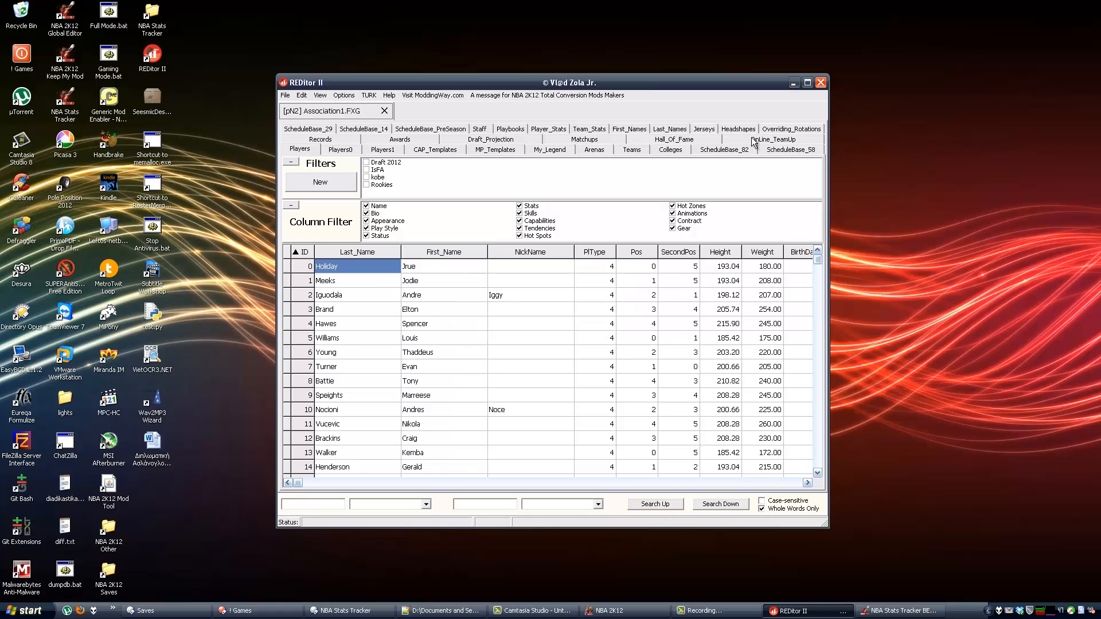
Switch to NBA Stats Tracker and import the 2K12 save from the REDitor-exported CSVs in the "my association" folder
click(791, 610)
click(901, 611)
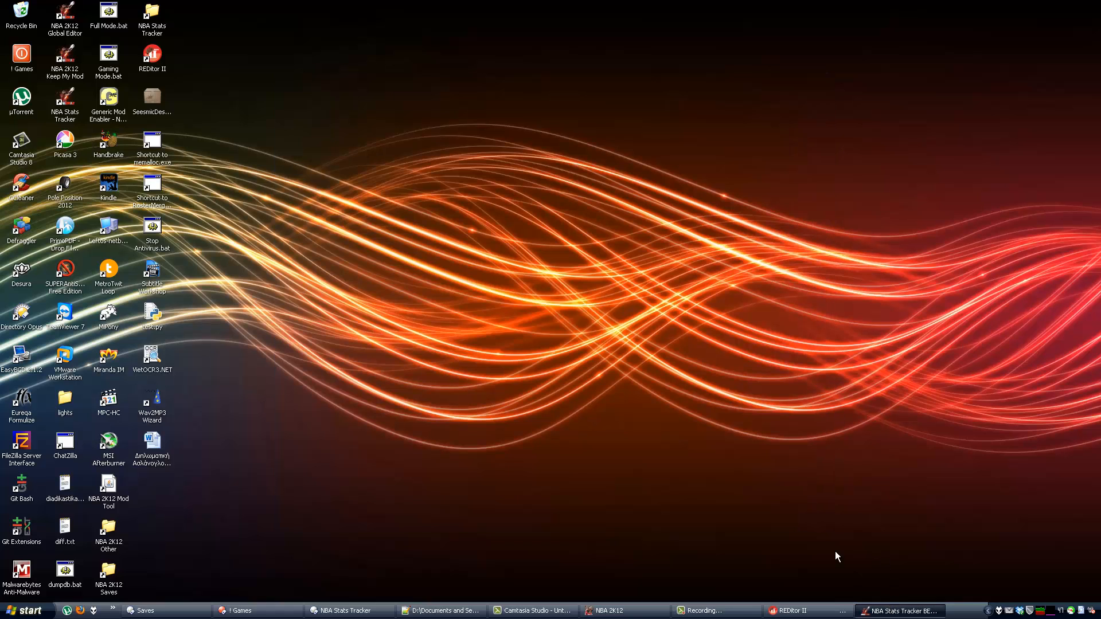
click(638, 277)
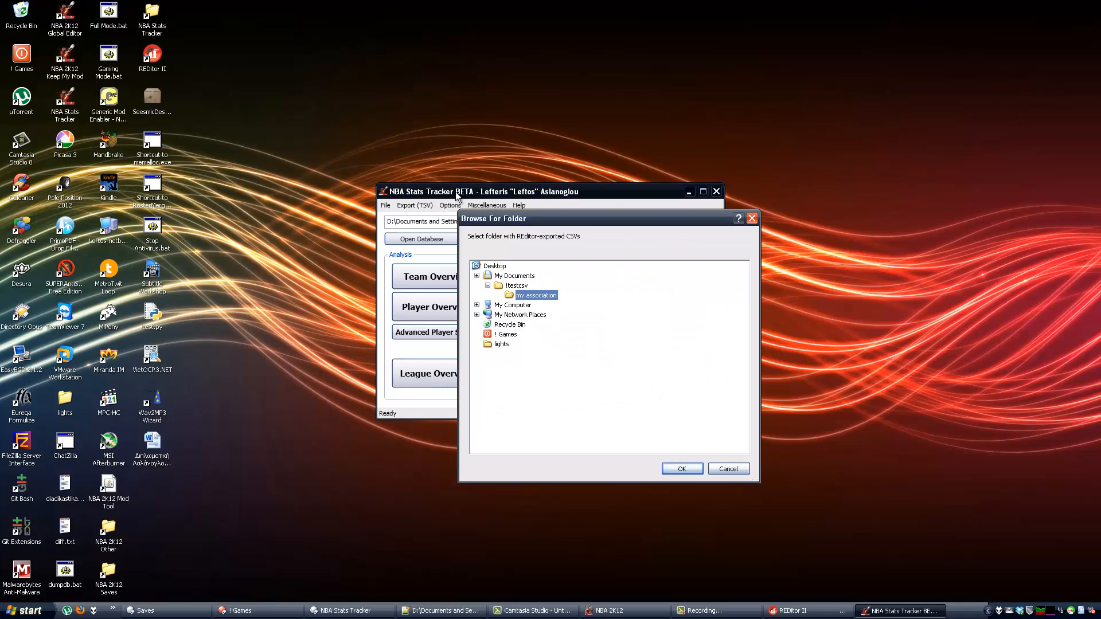
drag(515, 221, 630, 263)
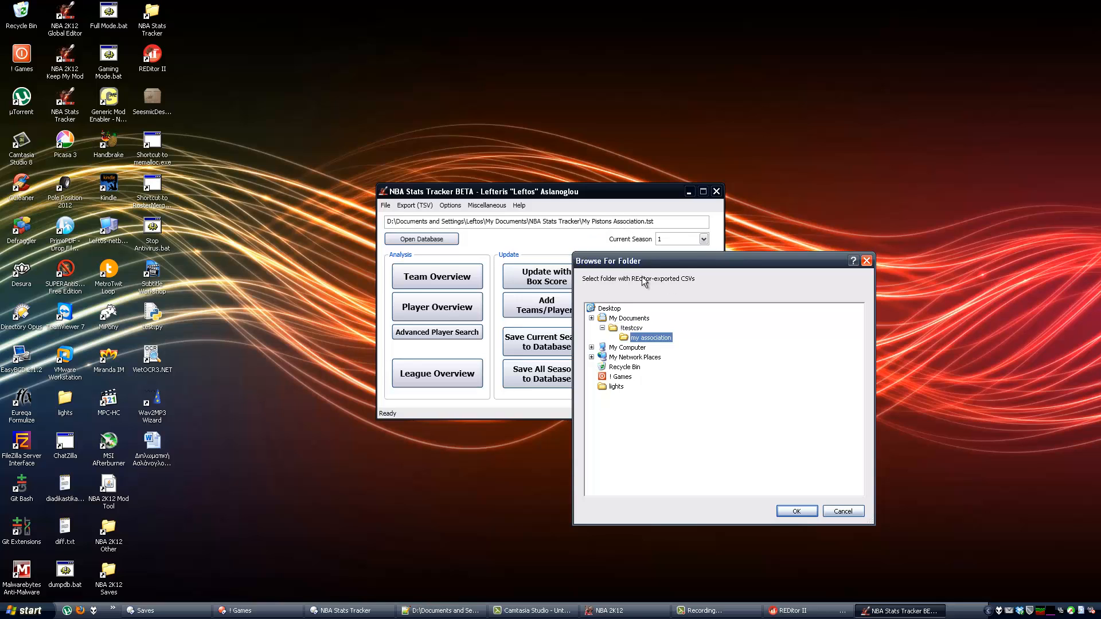
click(797, 508)
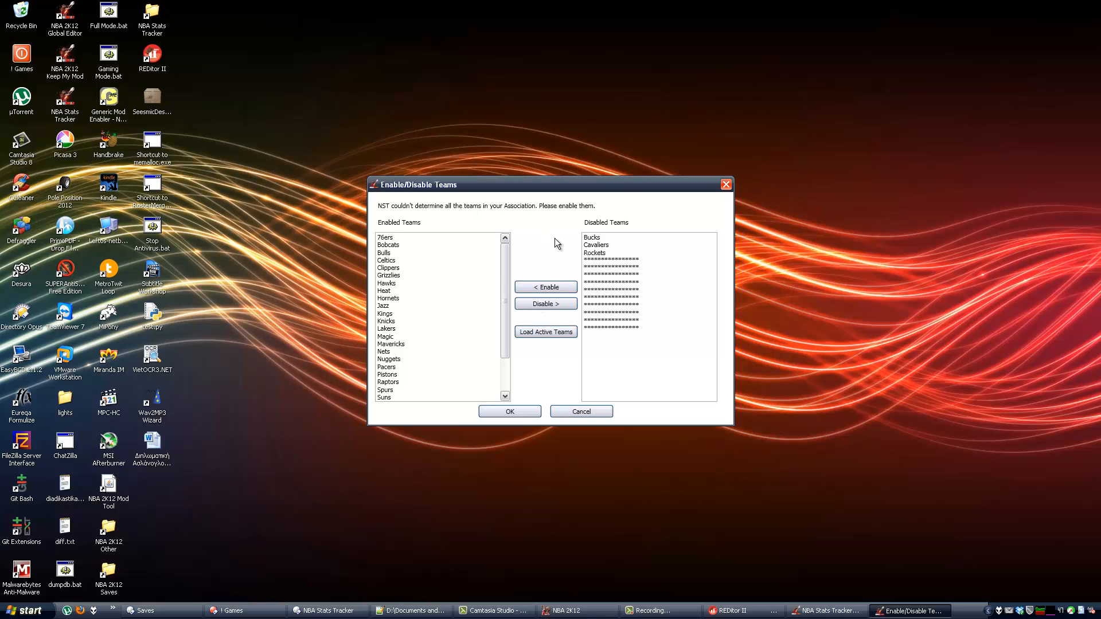
Enable the teams from the active teams list "30 current teams.red" and answer that the Nets are not the home team
click(526, 334)
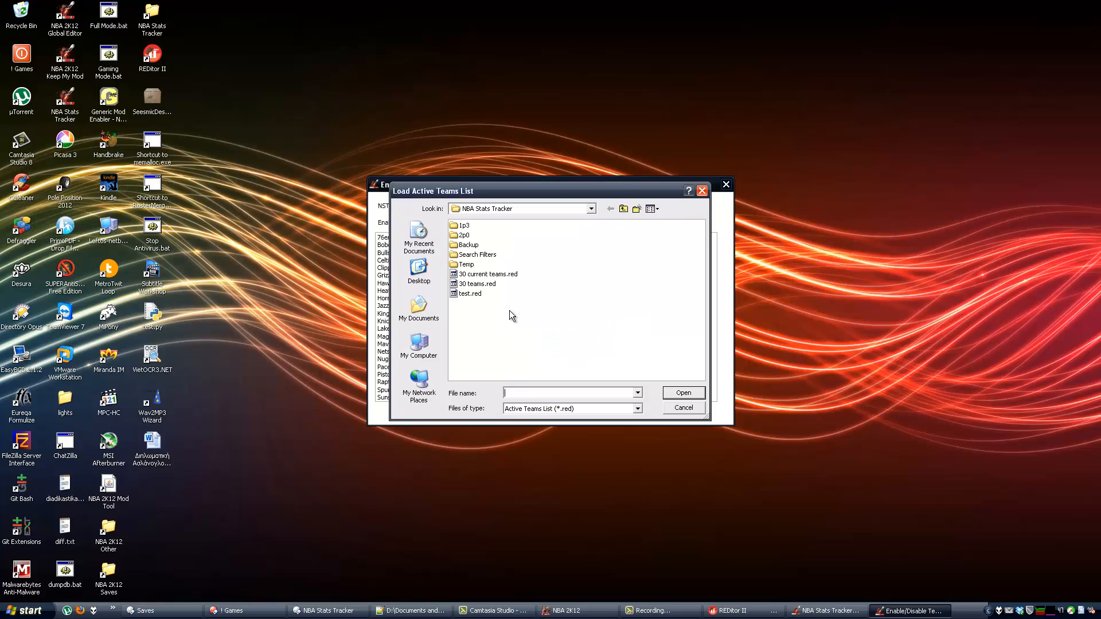
double_click(475, 274)
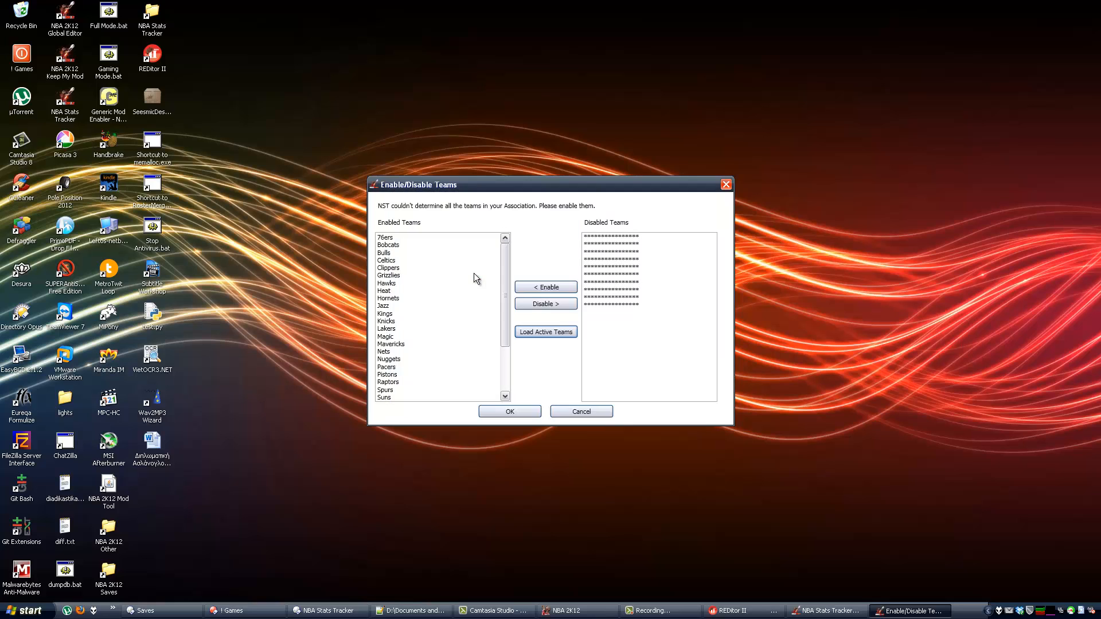
mouse_move(505, 256)
mouse_down()
mouse_move(511, 315)
mouse_move(514, 260)
mouse_up()
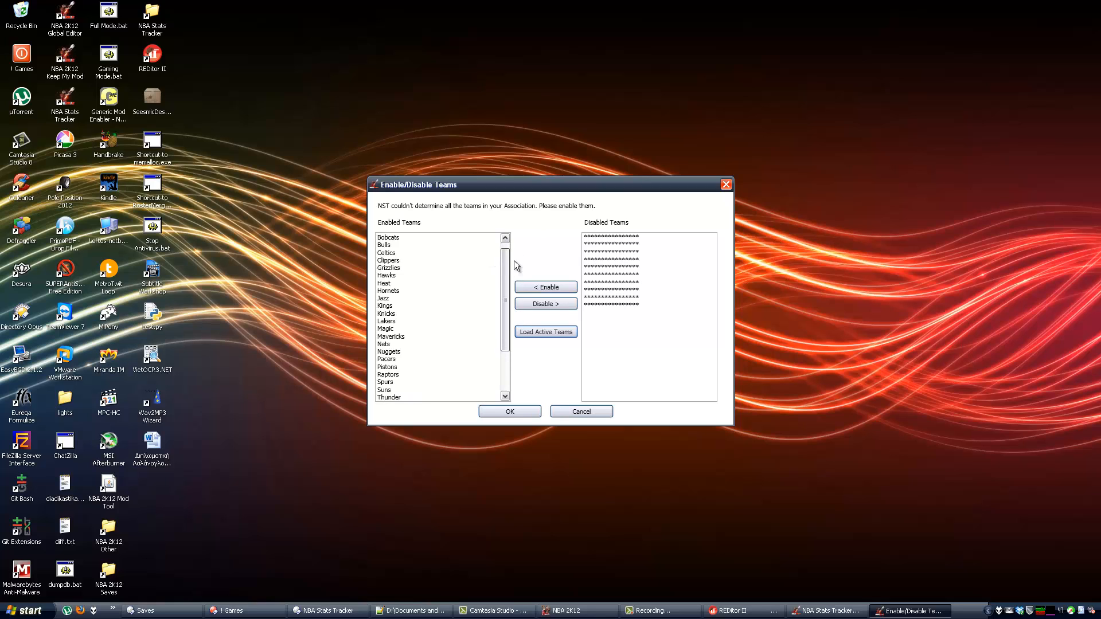
click(510, 412)
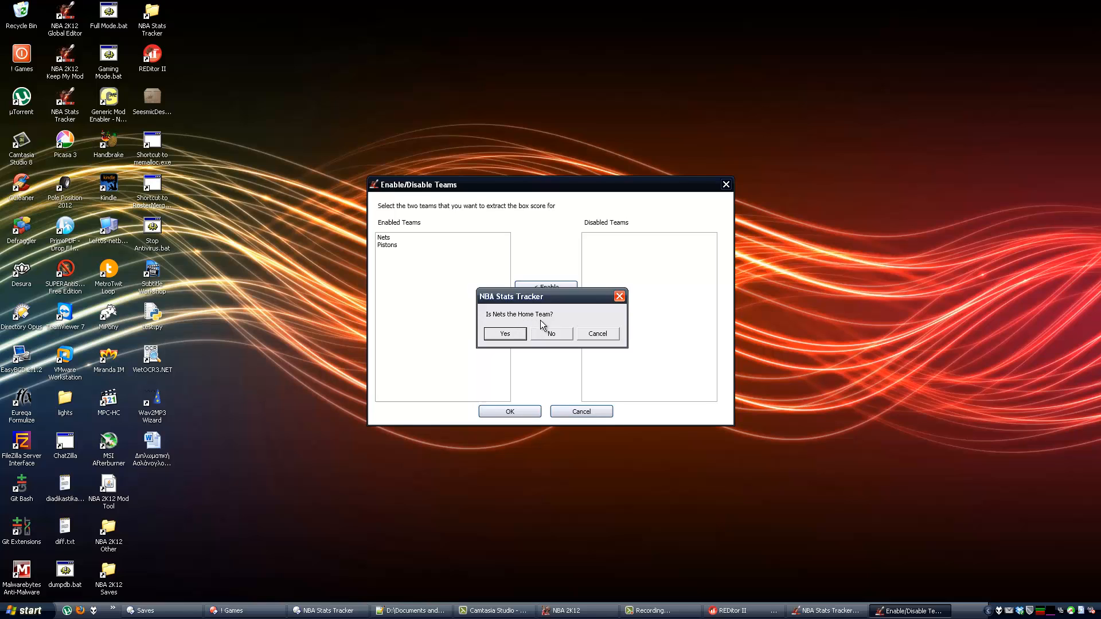
key(Tab)
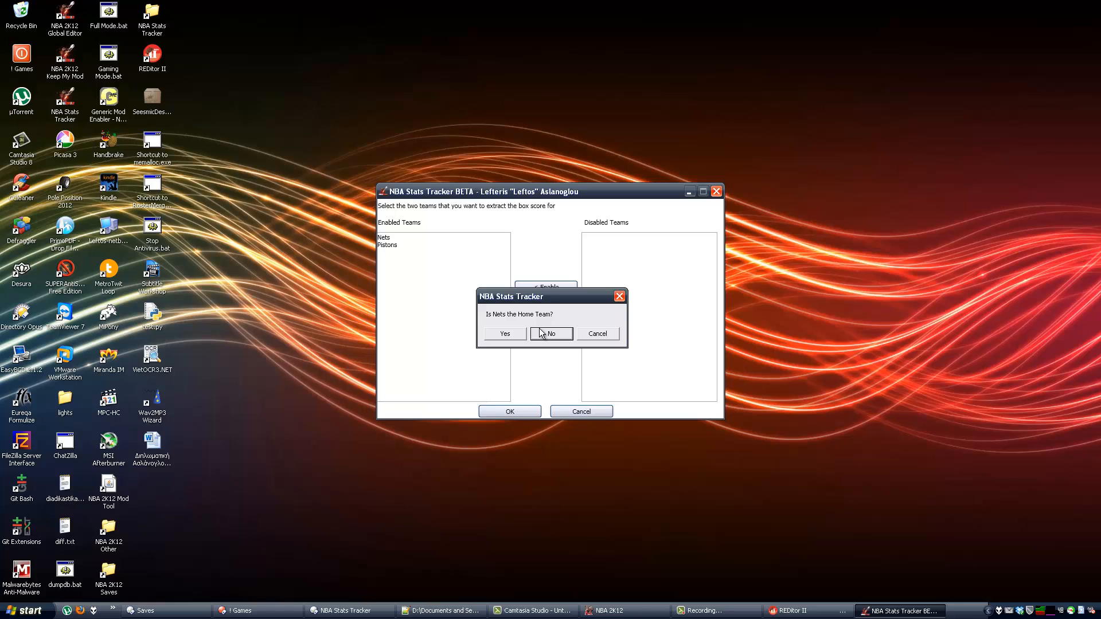
click(540, 333)
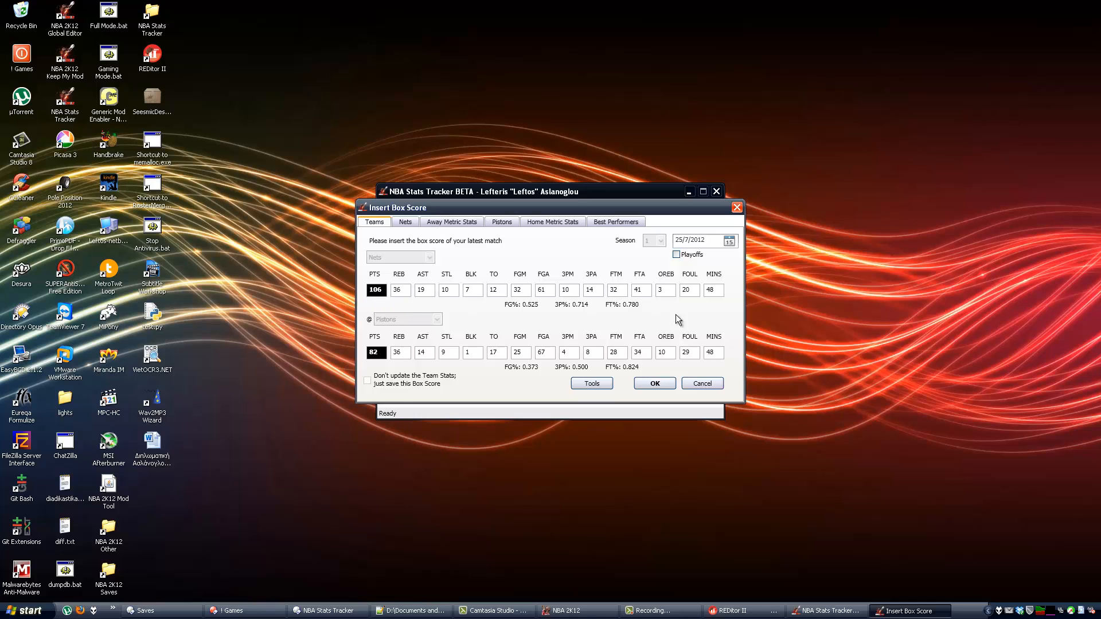
Review the Nets' player stats, the away metric stats and the best performers in the extracted box score
click(400, 222)
click(451, 222)
click(615, 222)
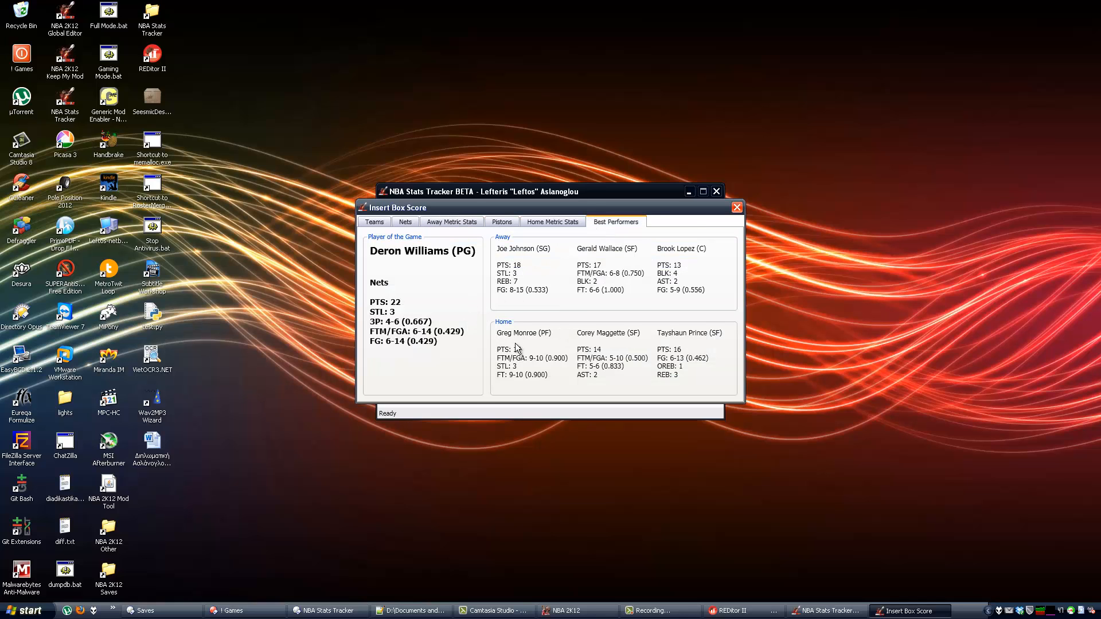
click(377, 226)
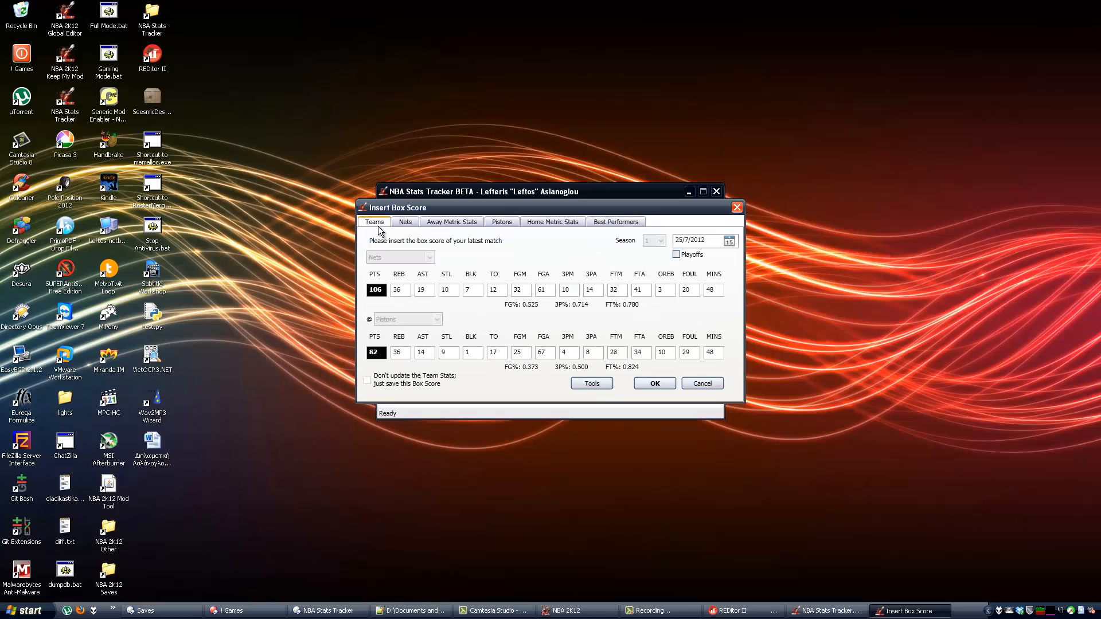
Set the box score's game date to 2/11/2011 (2 November 2011)
double_click(715, 241)
click(728, 240)
click(686, 255)
click(686, 255)
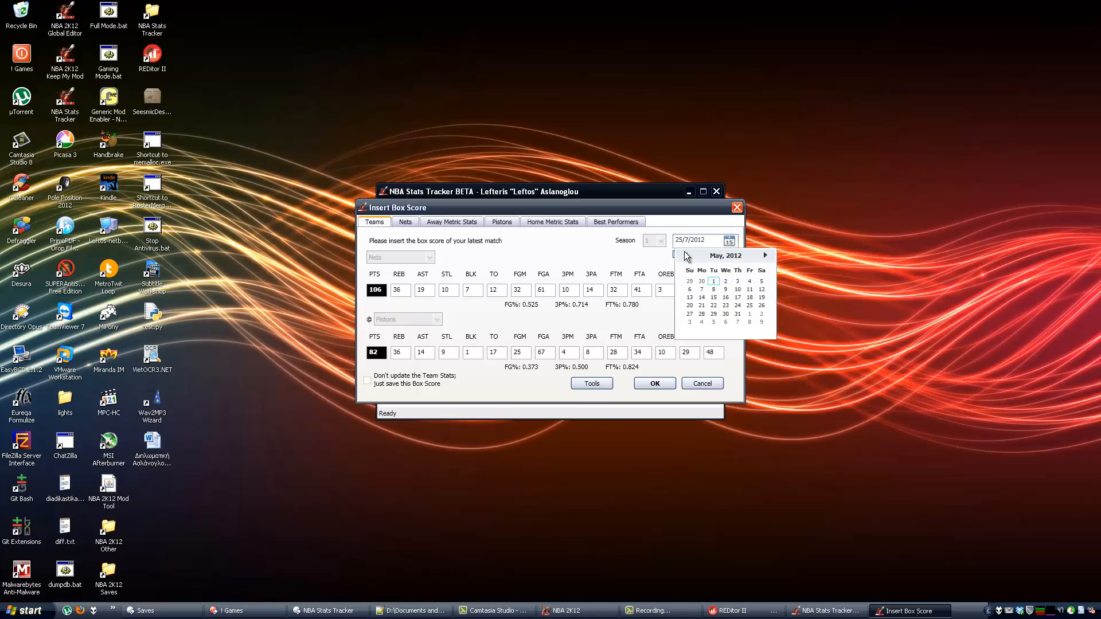
click(686, 255)
click(686, 255)
click(685, 255)
click(686, 255)
click(686, 255)
click(686, 255)
click(685, 255)
click(765, 255)
click(725, 281)
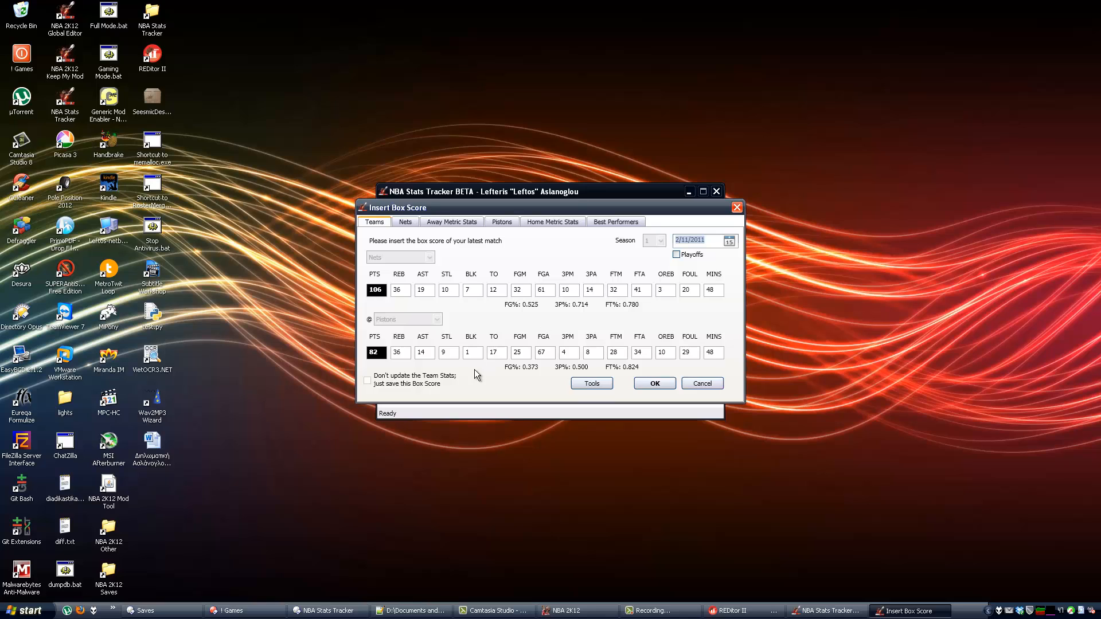
Accept the Nets–Pistons box score as a non-playoff game and save the current season to the database
click(680, 259)
click(654, 383)
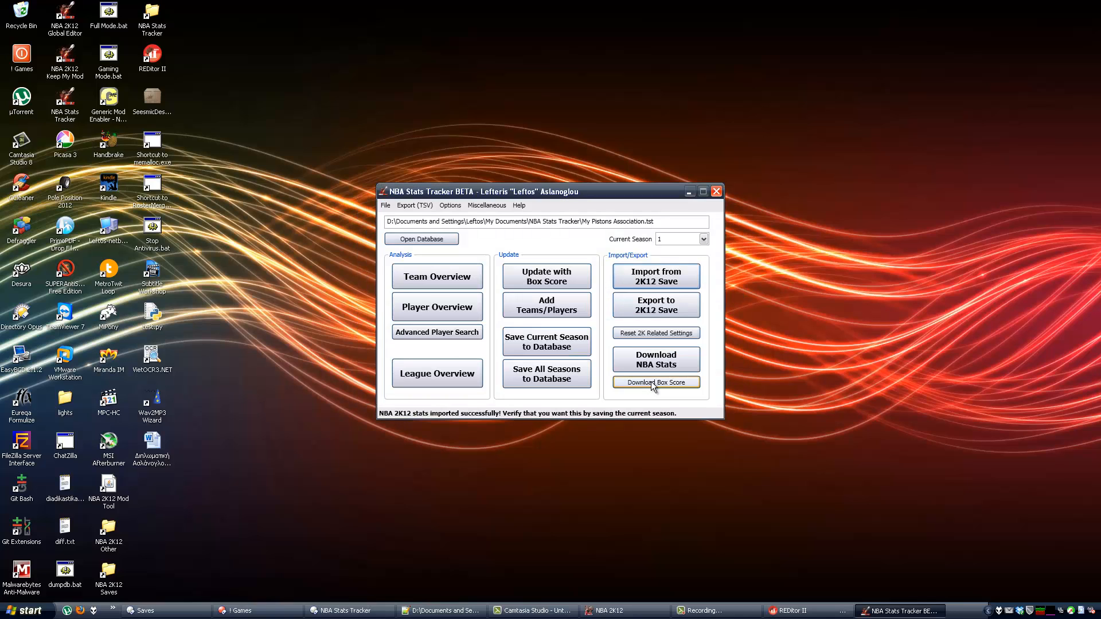
click(577, 355)
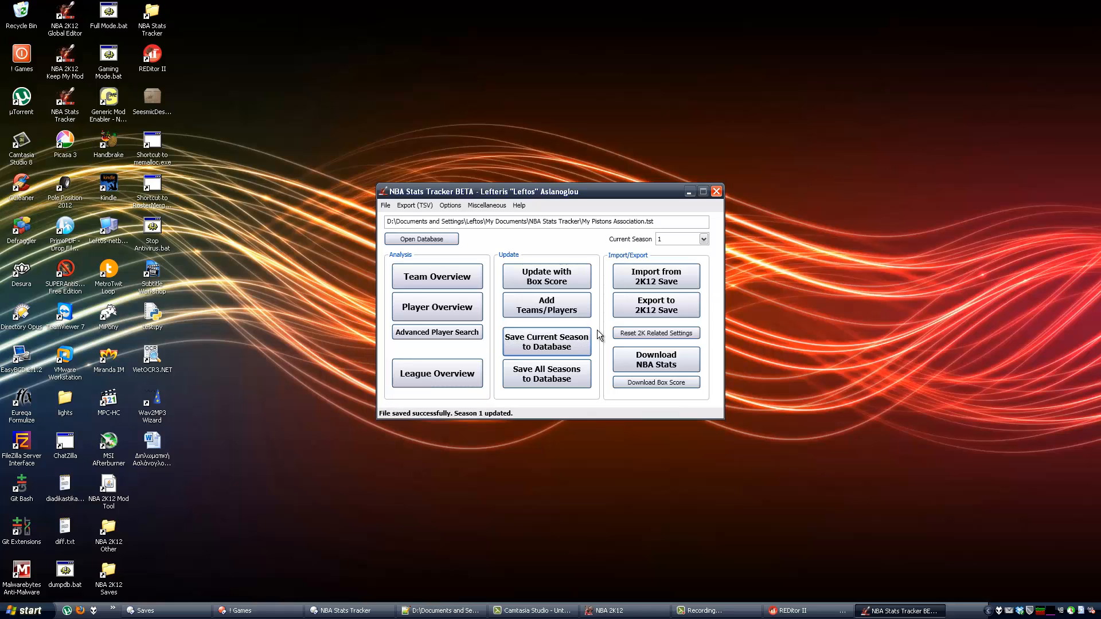
Open the Pistons' team overview, inspect their box score against the Nets, and close it without saving changes
click(437, 276)
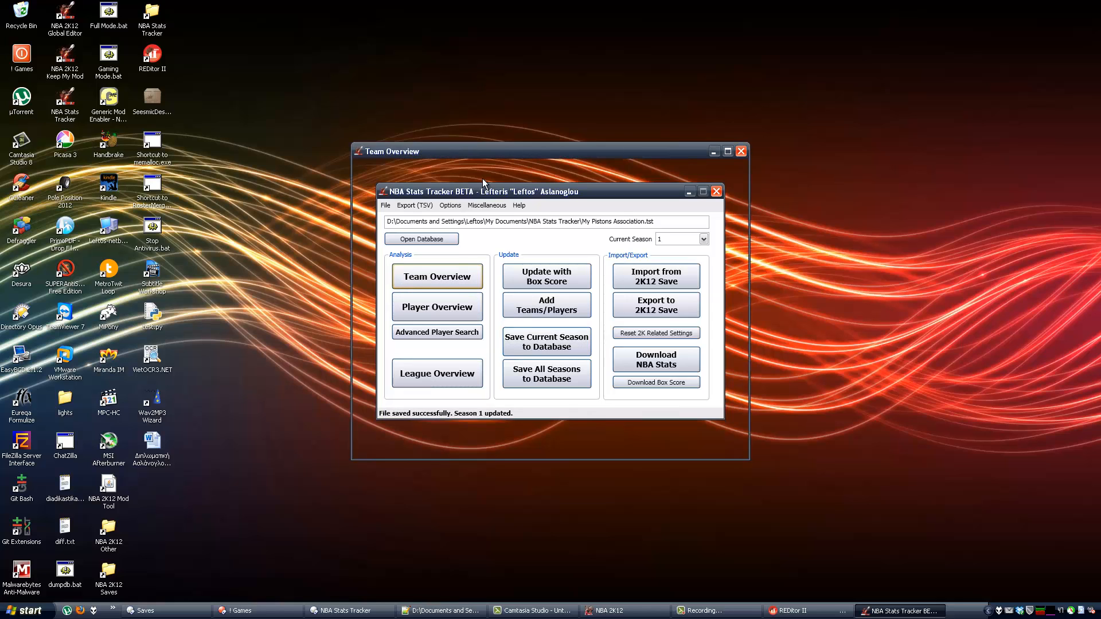
click(514, 175)
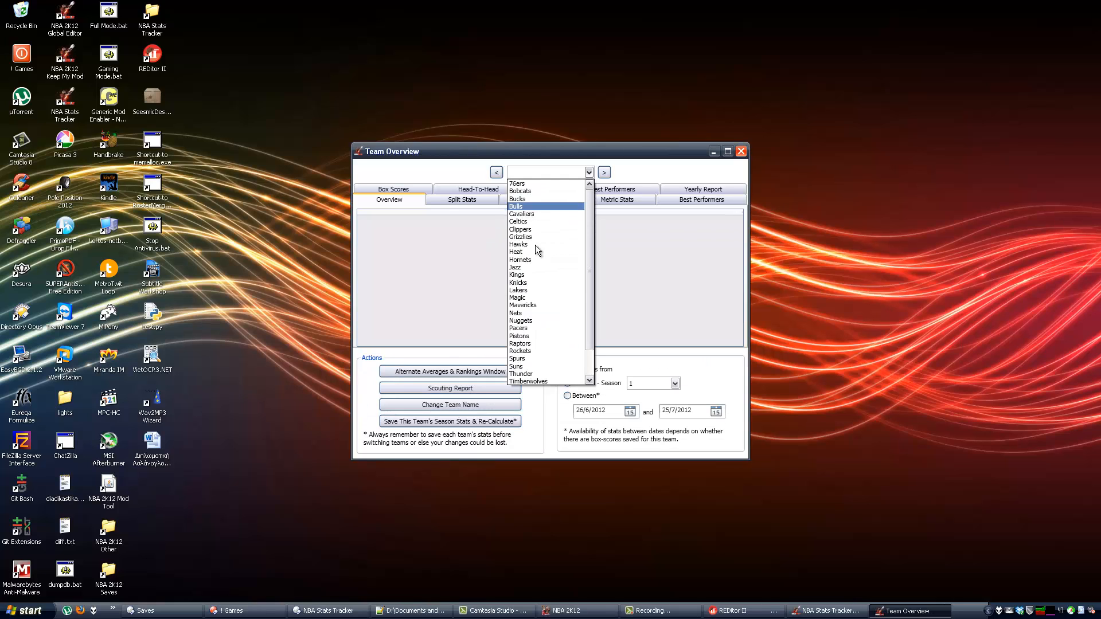
click(519, 336)
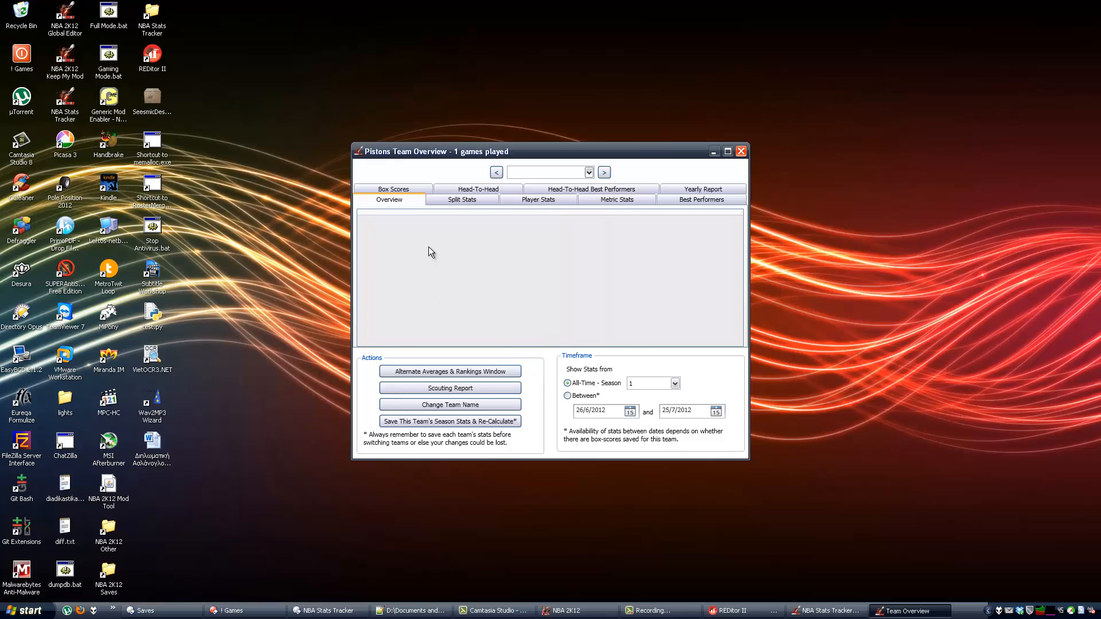
click(406, 190)
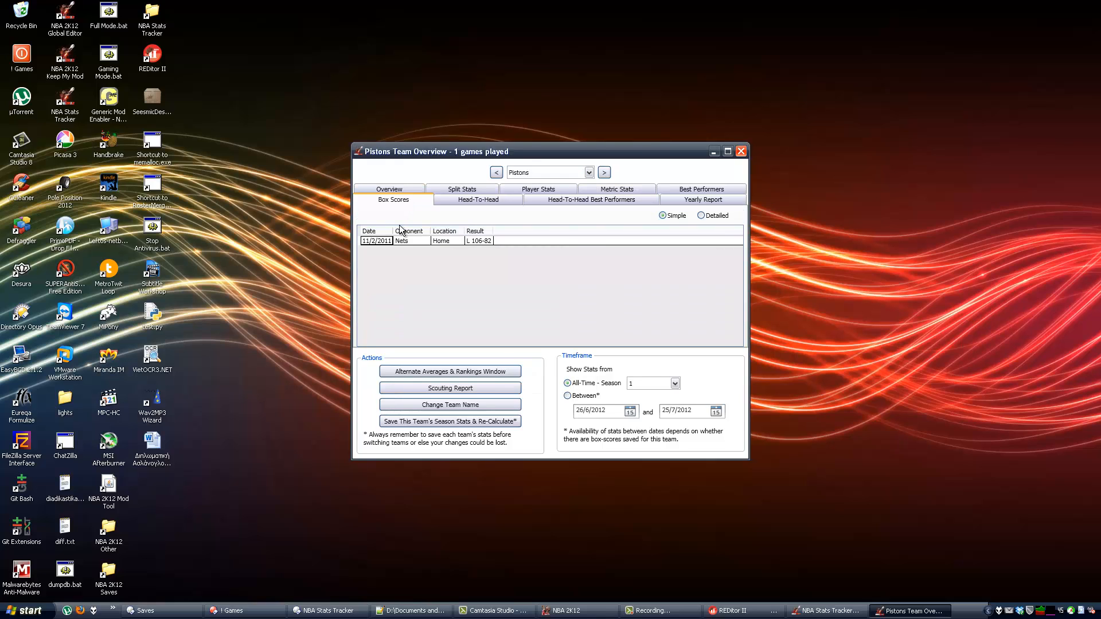
click(487, 242)
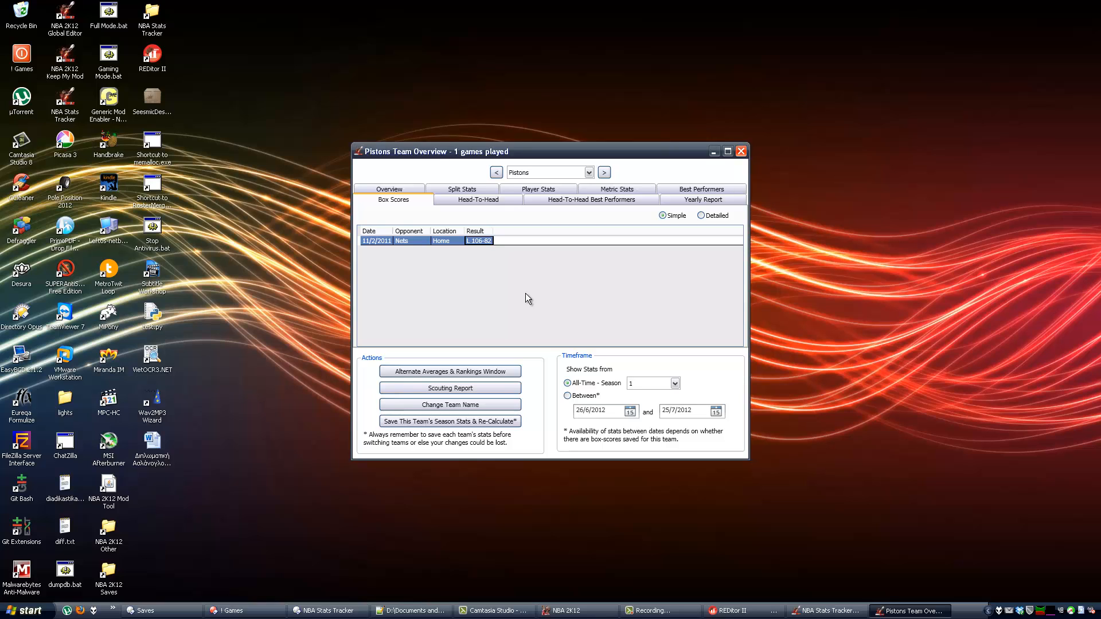
double_click(456, 242)
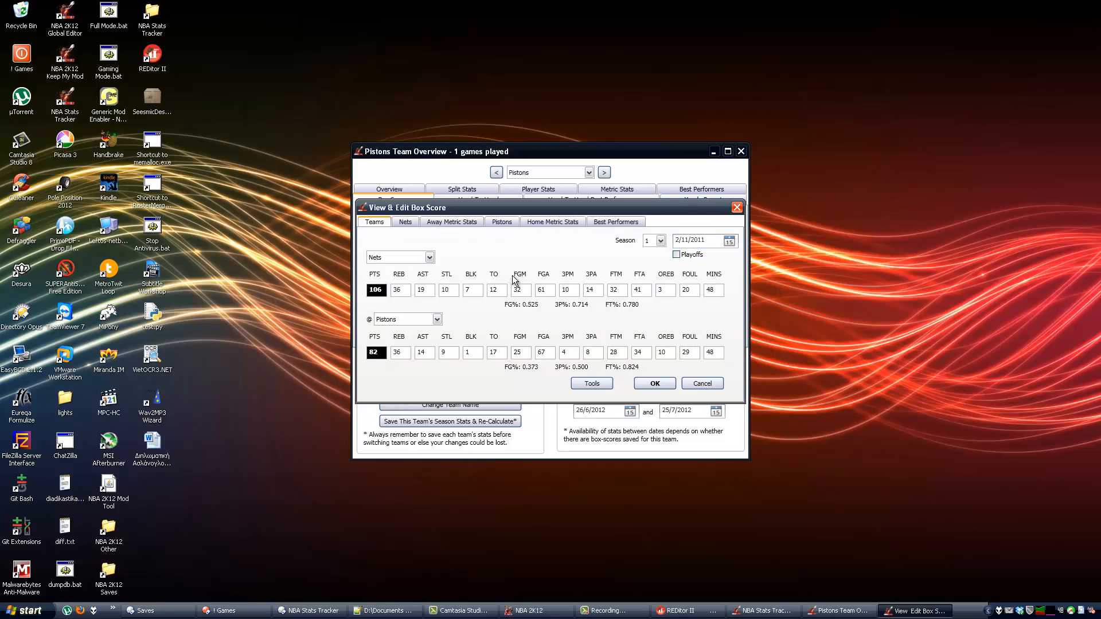
click(404, 222)
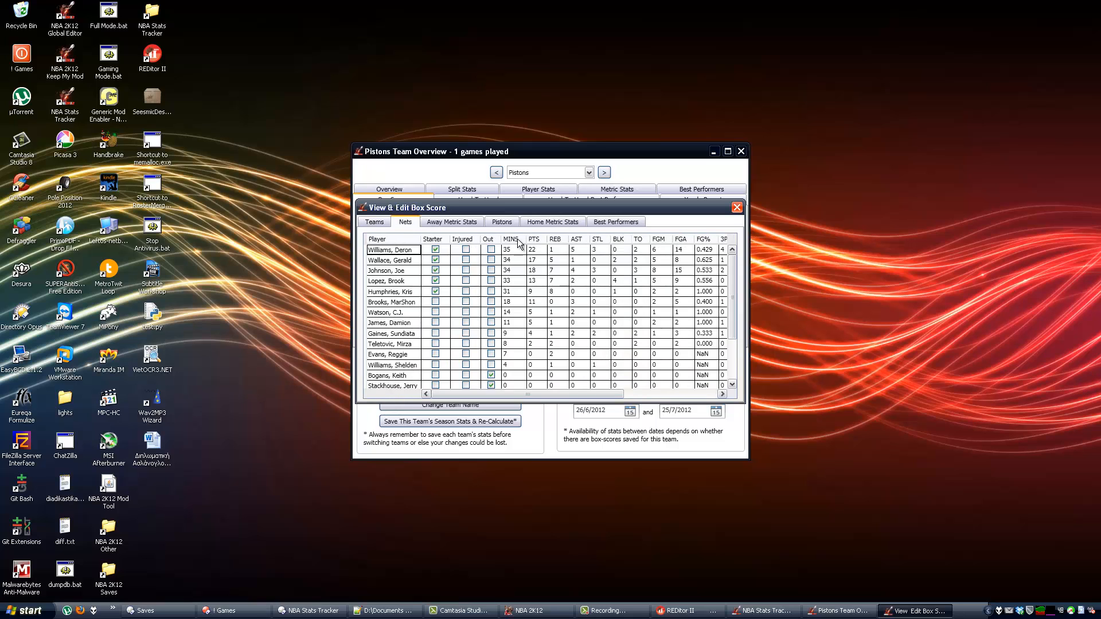
click(375, 223)
click(645, 383)
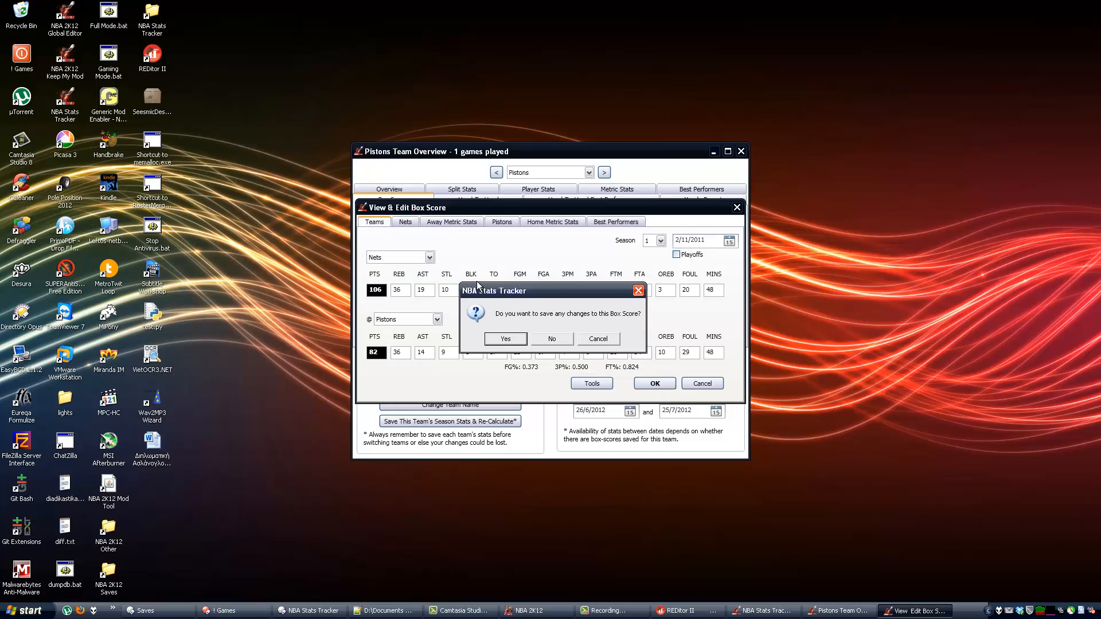
click(551, 340)
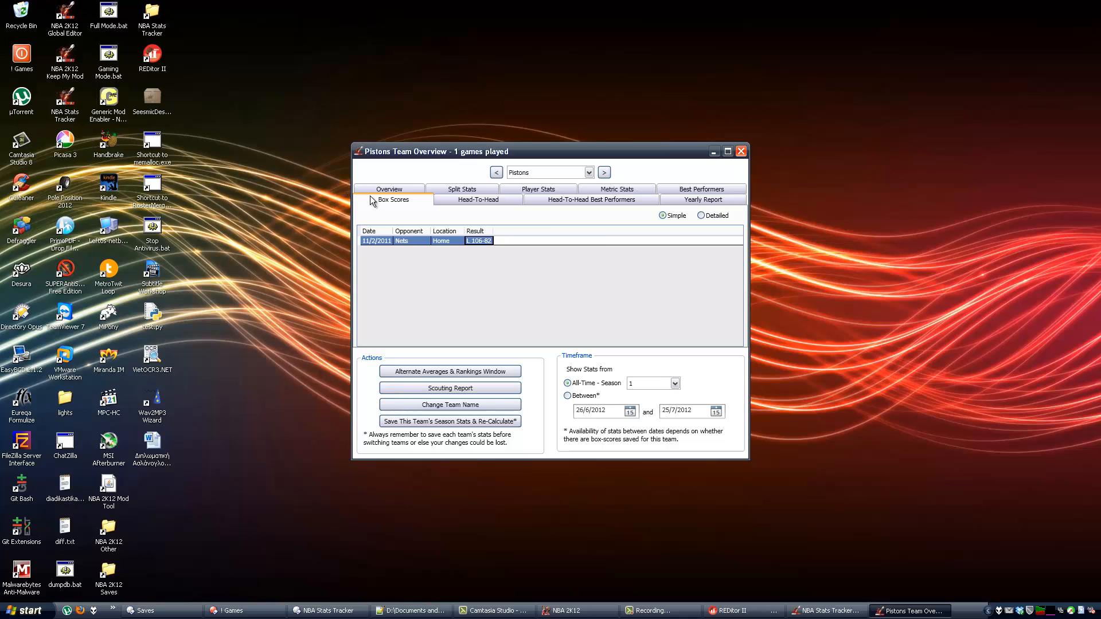
Examine the Pistons' team totals, averages and rankings, and the per-game stats of their players
click(377, 189)
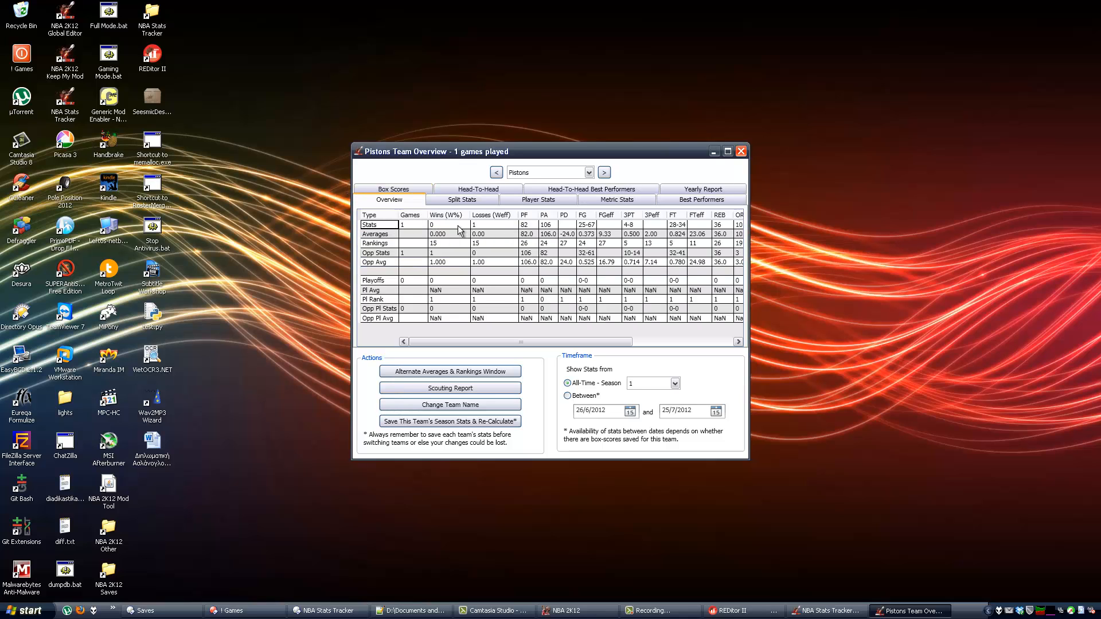
drag(473, 341, 452, 330)
click(539, 202)
scroll(494, 304, down, 1)
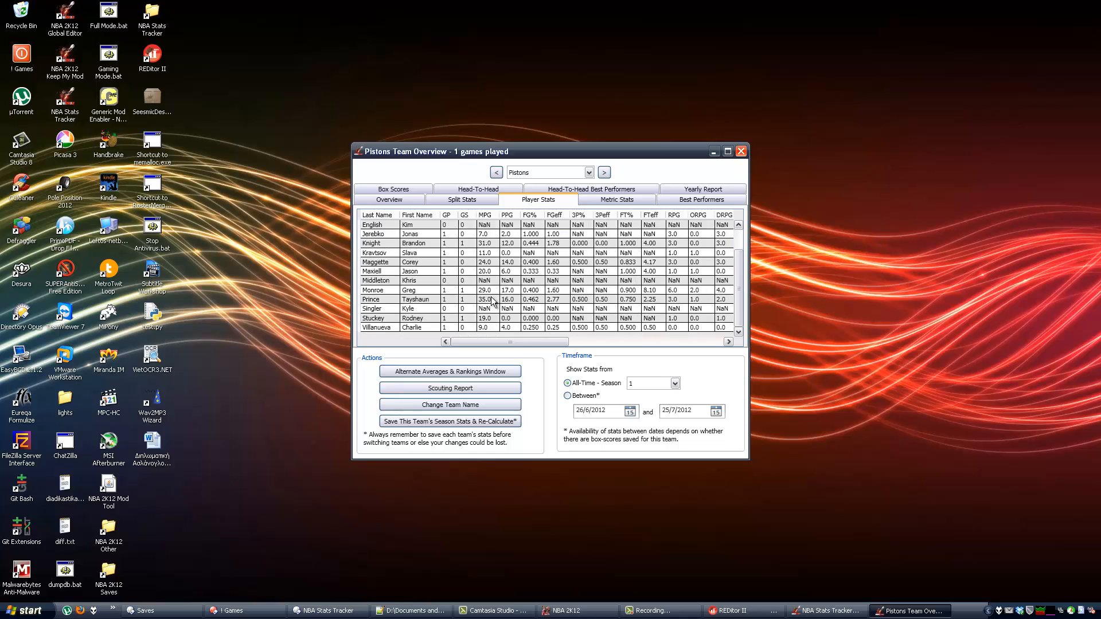
scroll(496, 307, up, 1)
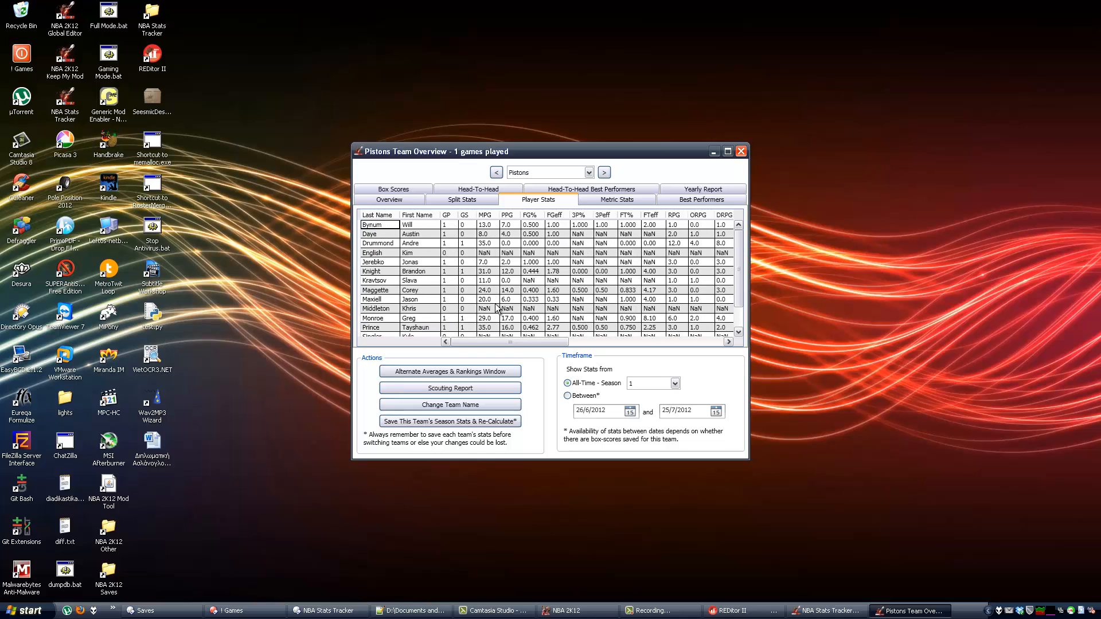
click(447, 246)
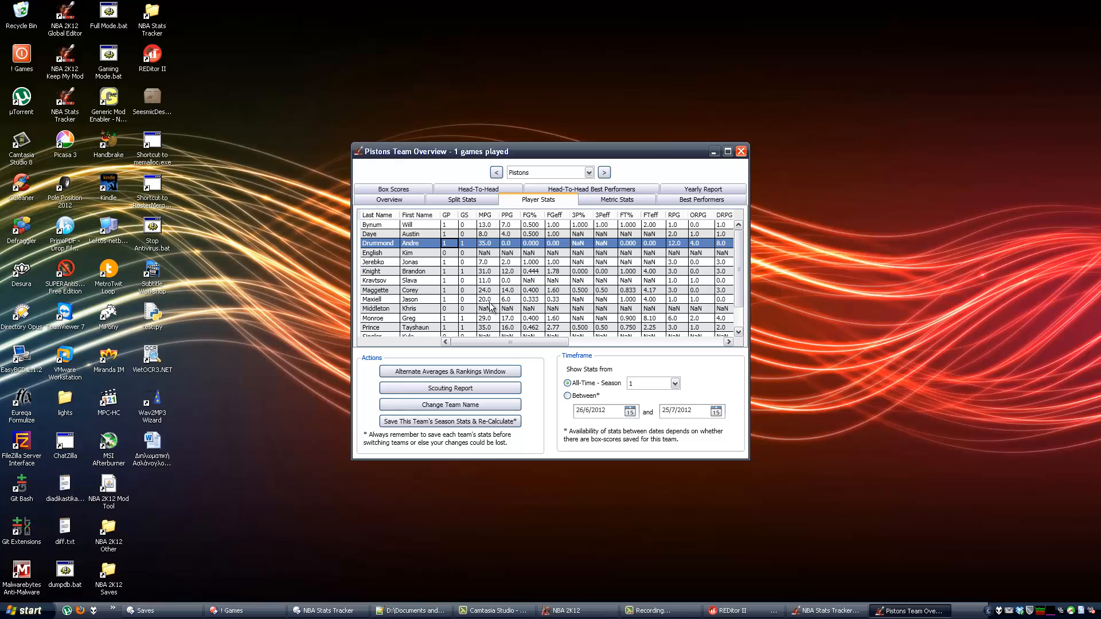
scroll(491, 306, down, 1)
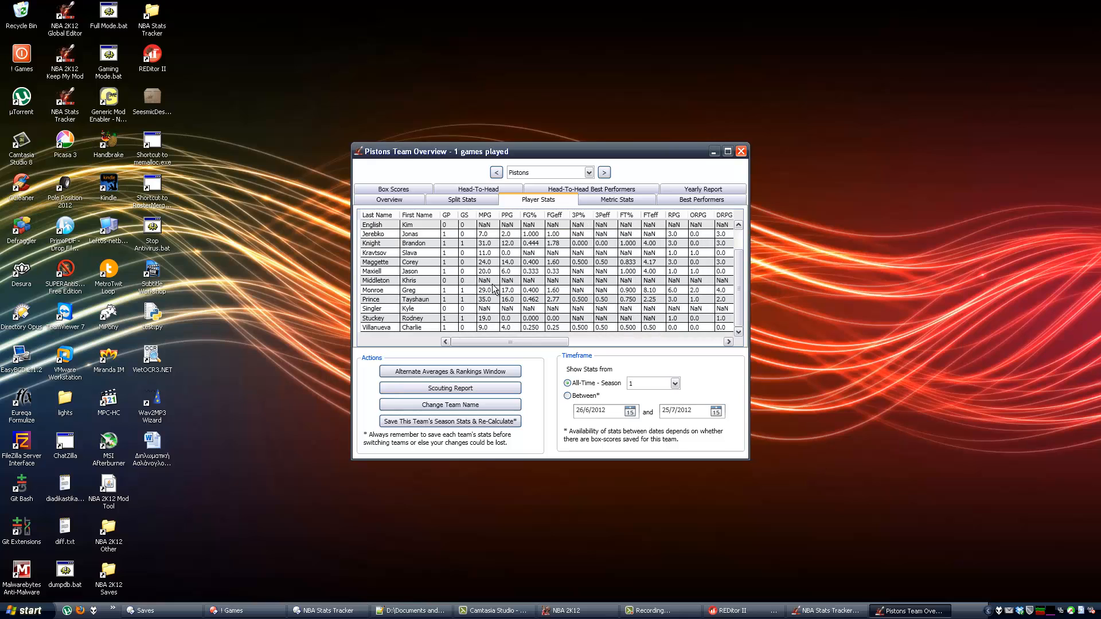
Limit the Pistons' overview to stats between 31/10/2011 and 30/11/2011, and check the box scores within that timeframe
click(389, 200)
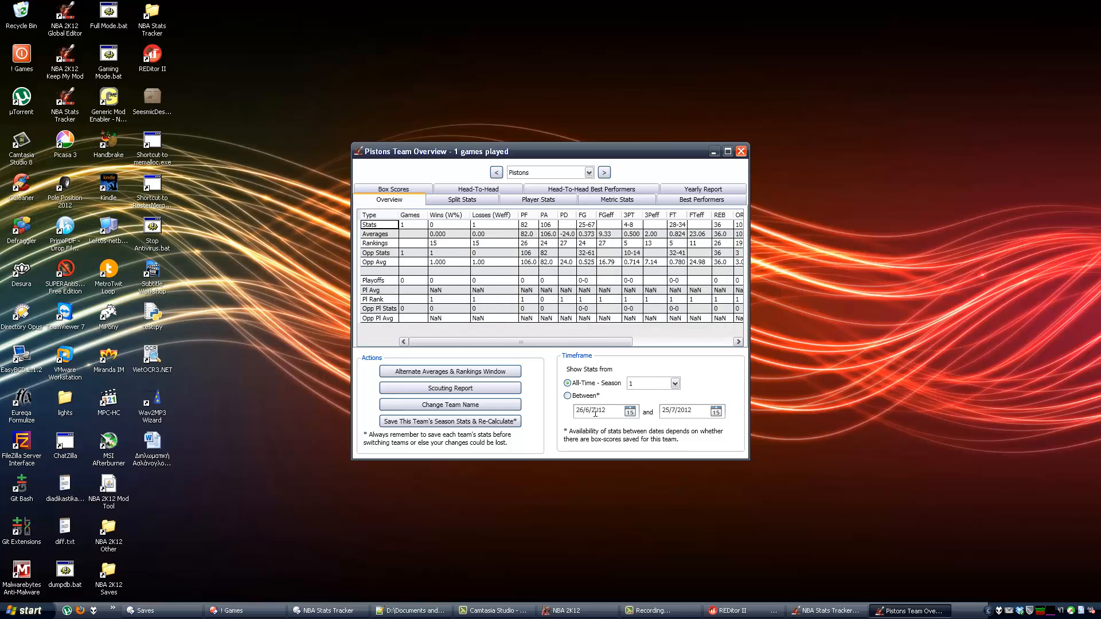
click(663, 414)
double_click(663, 414)
text(30)
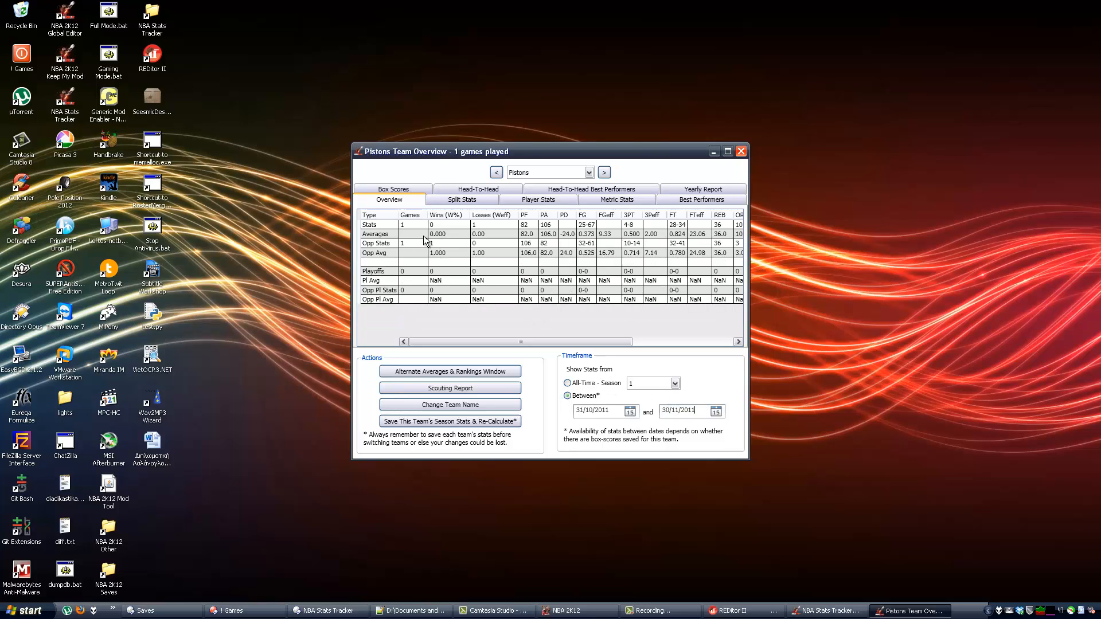
click(579, 408)
click(693, 408)
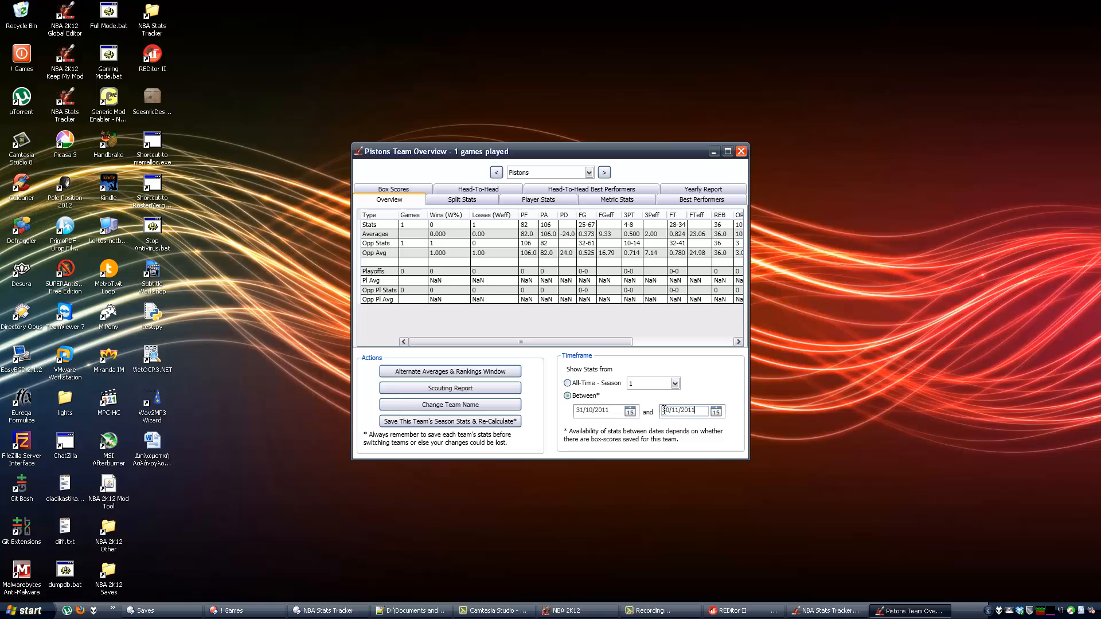
click(579, 410)
click(396, 191)
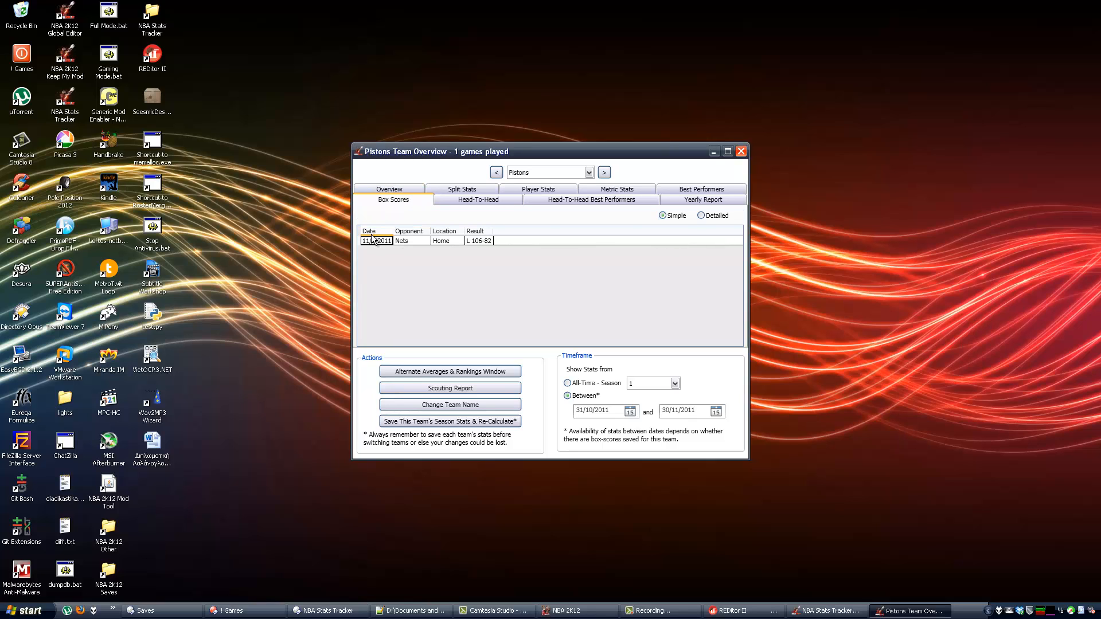
click(390, 190)
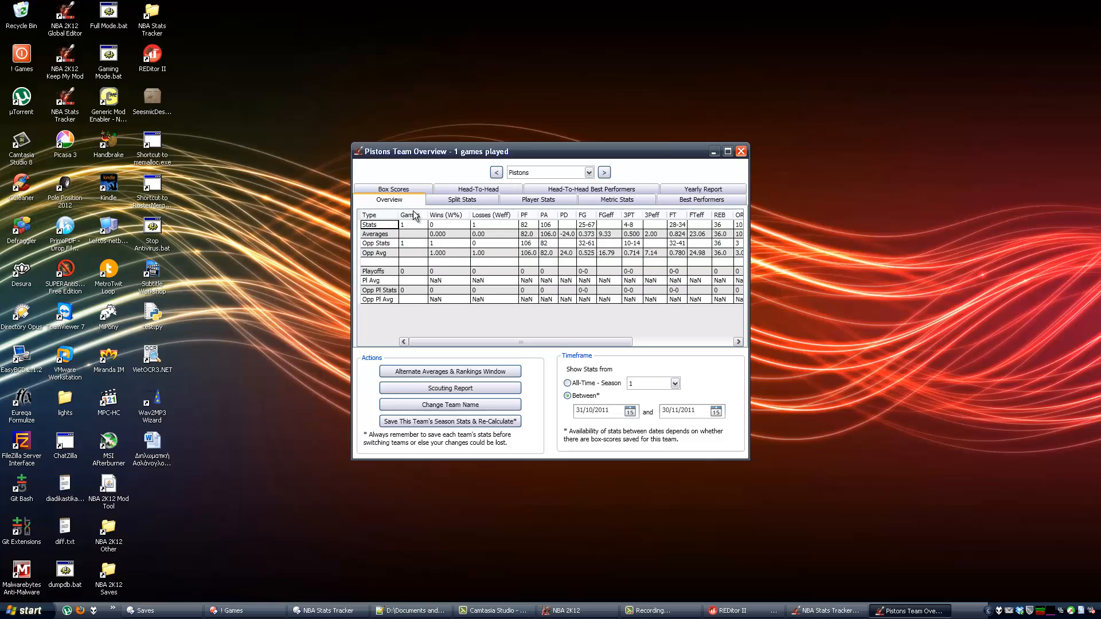
Limit the Pistons' overview to stats between 1/12/2011 and 31/12/2011, and check the box scores within that timeframe
click(593, 411)
key(BackSpace)
text(1)
key(Delete)
text(0)
key(BackSpace)
key(BackSpace)
text(1)
key(Delete)
key(Delete)
text(12)
click(669, 411)
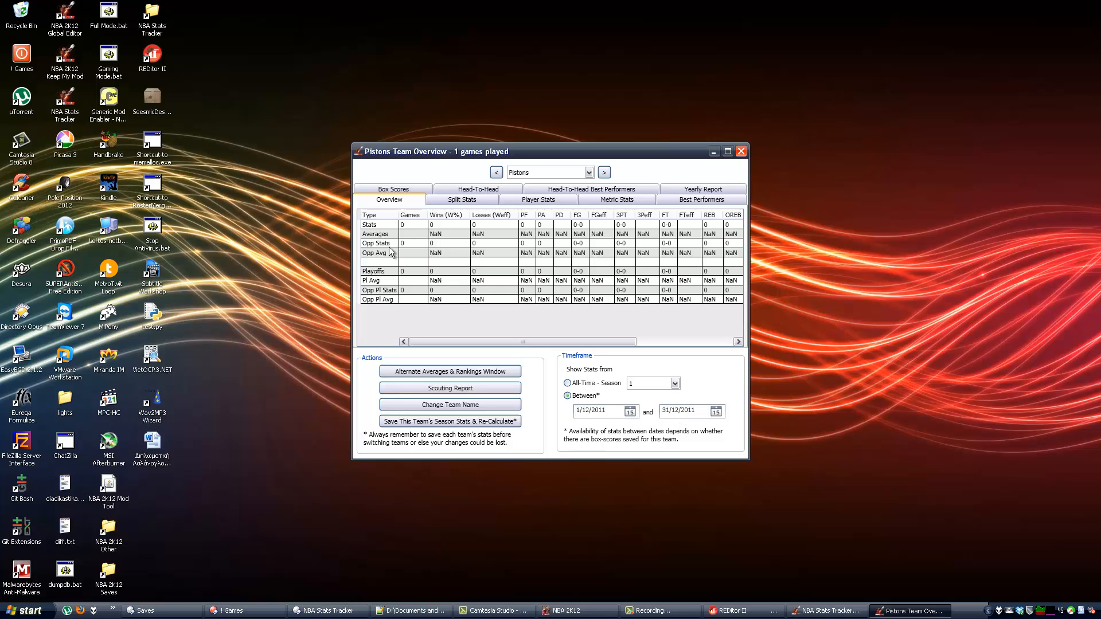
click(410, 191)
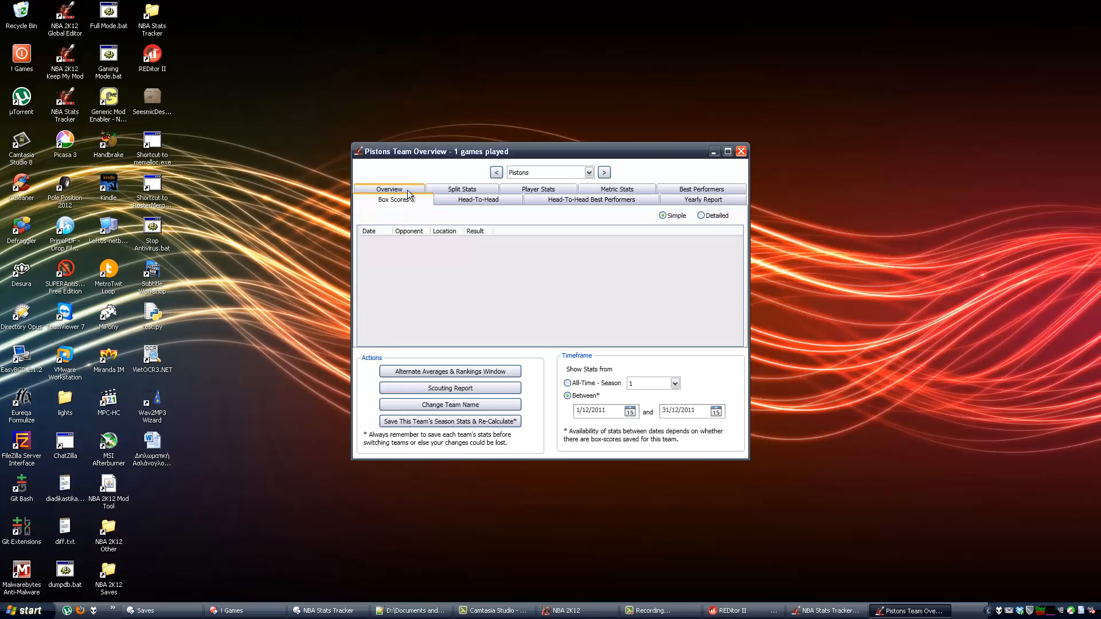
Show the Pistons' all-time stats for season 1 again, check their box scores and overview, and close the team overview
click(586, 383)
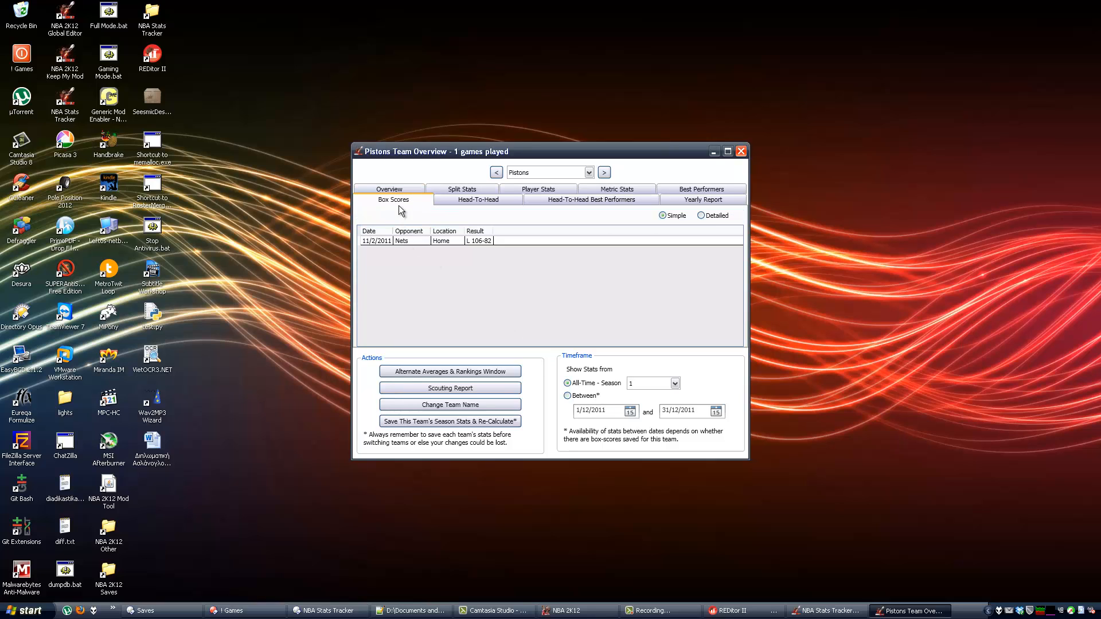
click(399, 191)
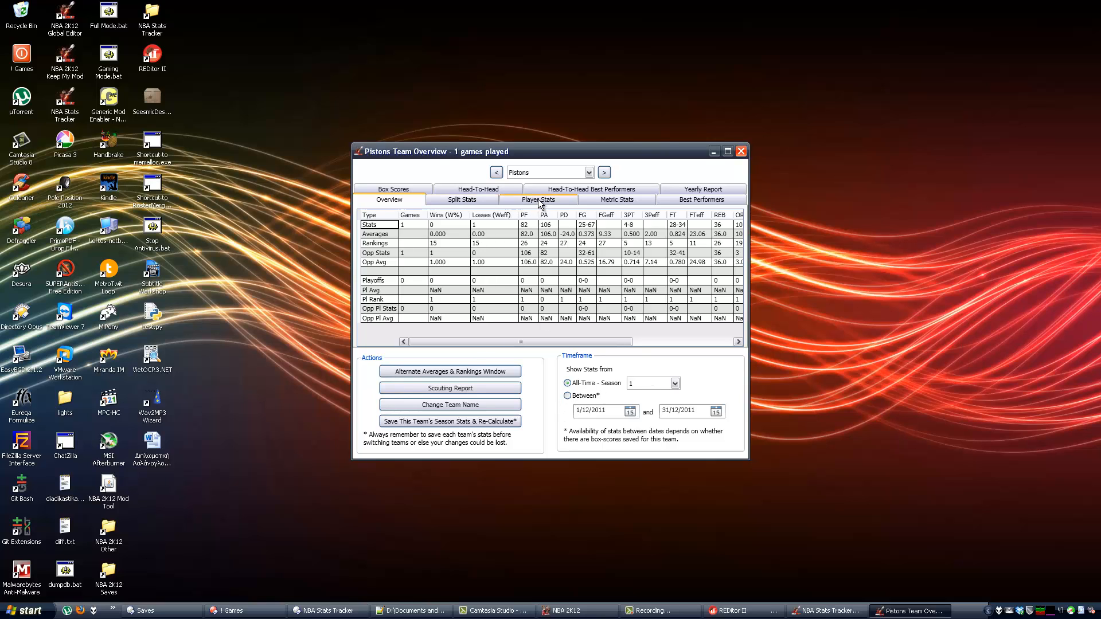
click(741, 152)
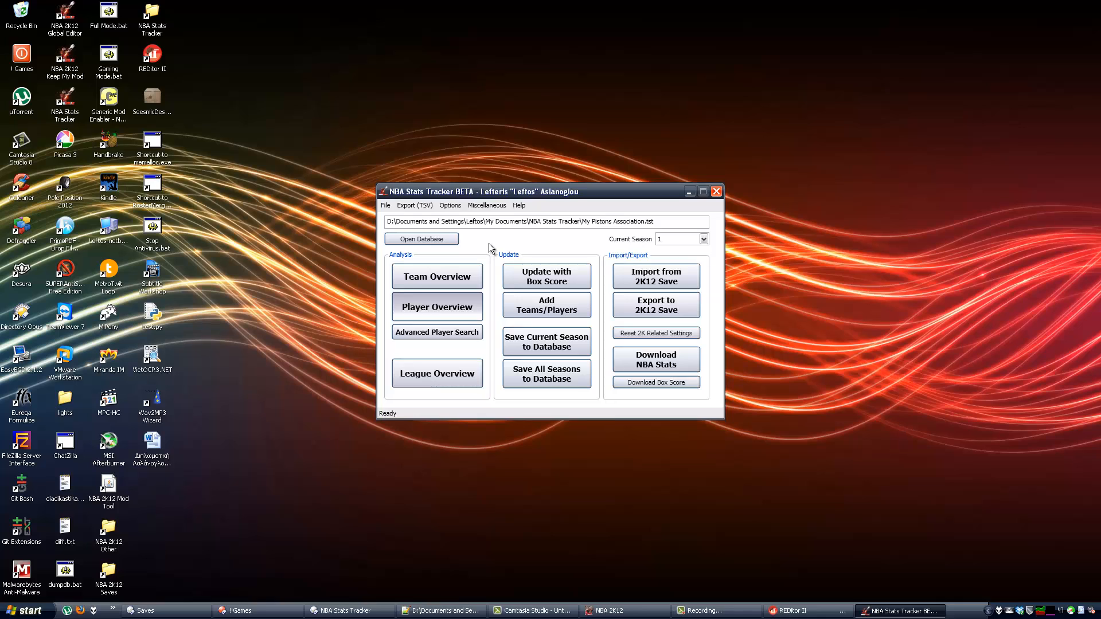
Open the player overview and show the Pistons' power forward Greg Monroe
click(436, 172)
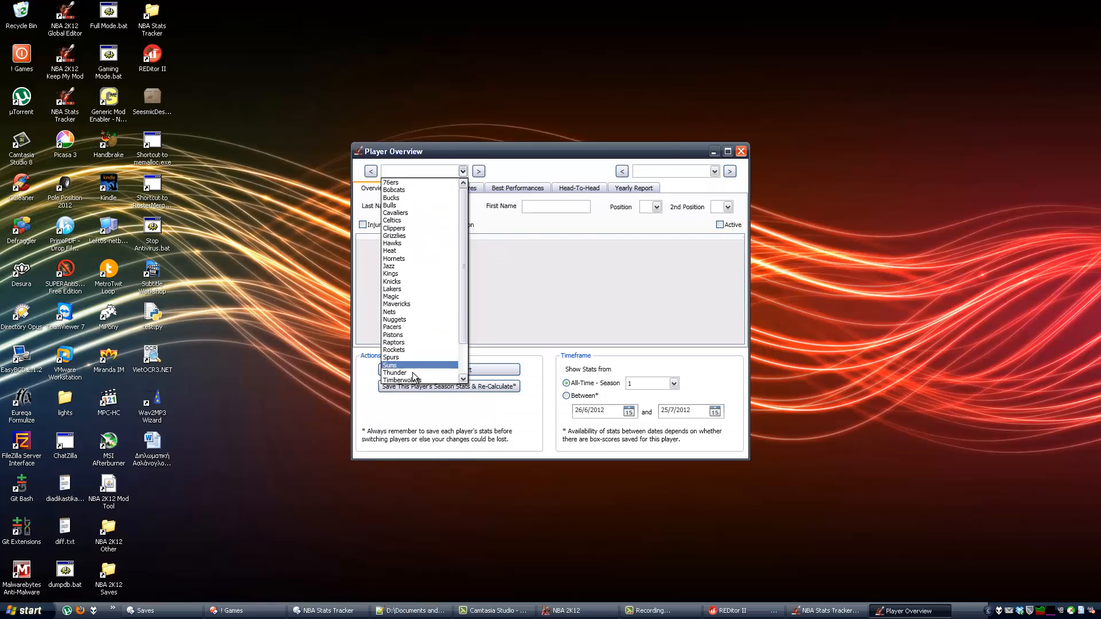
click(408, 336)
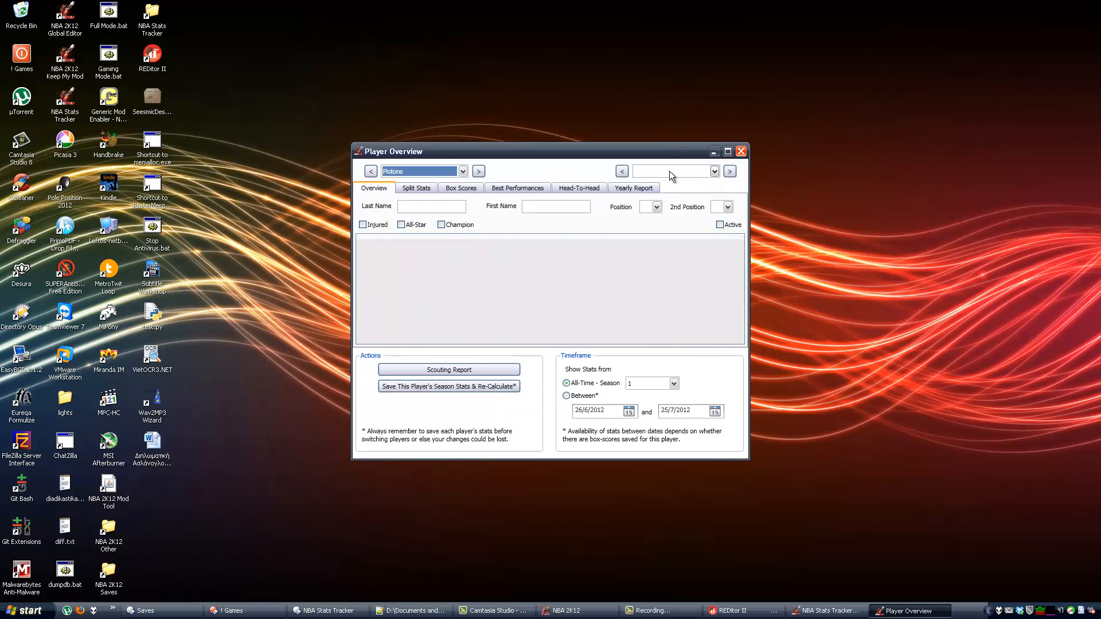
click(669, 172)
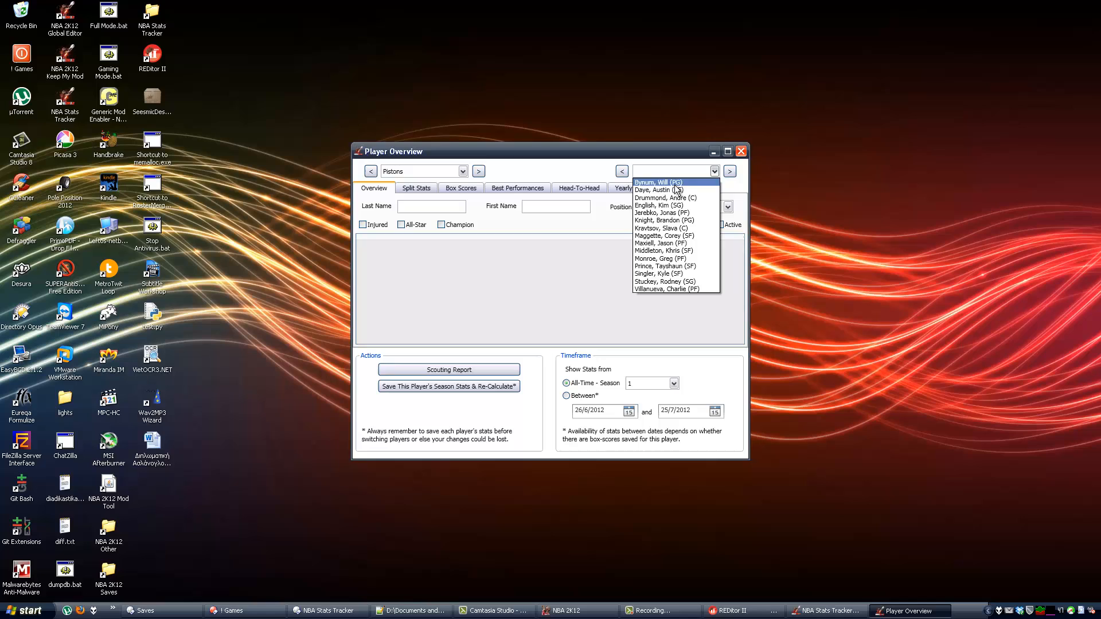
click(661, 259)
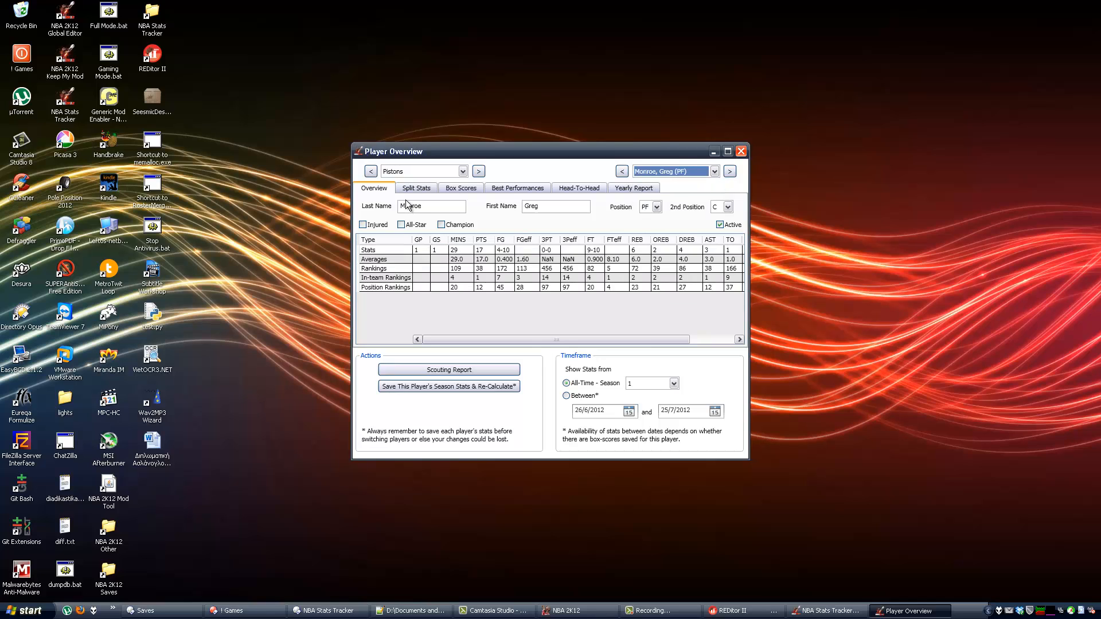
Review Greg Monroe's split stats, box scores, best performances and overview, and close the player overview
click(425, 190)
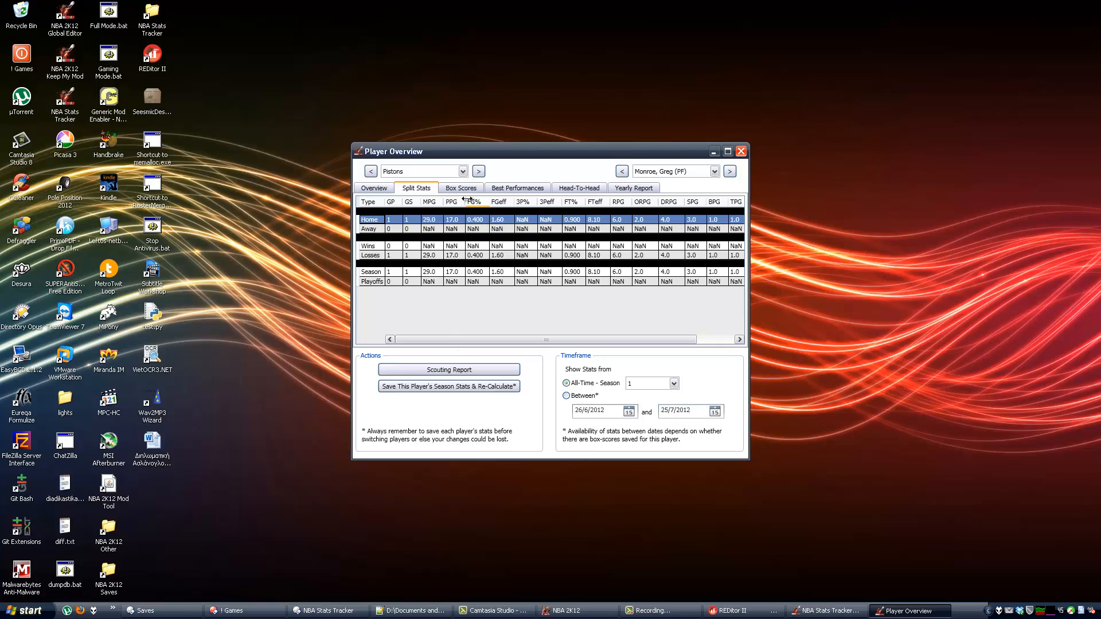
click(463, 189)
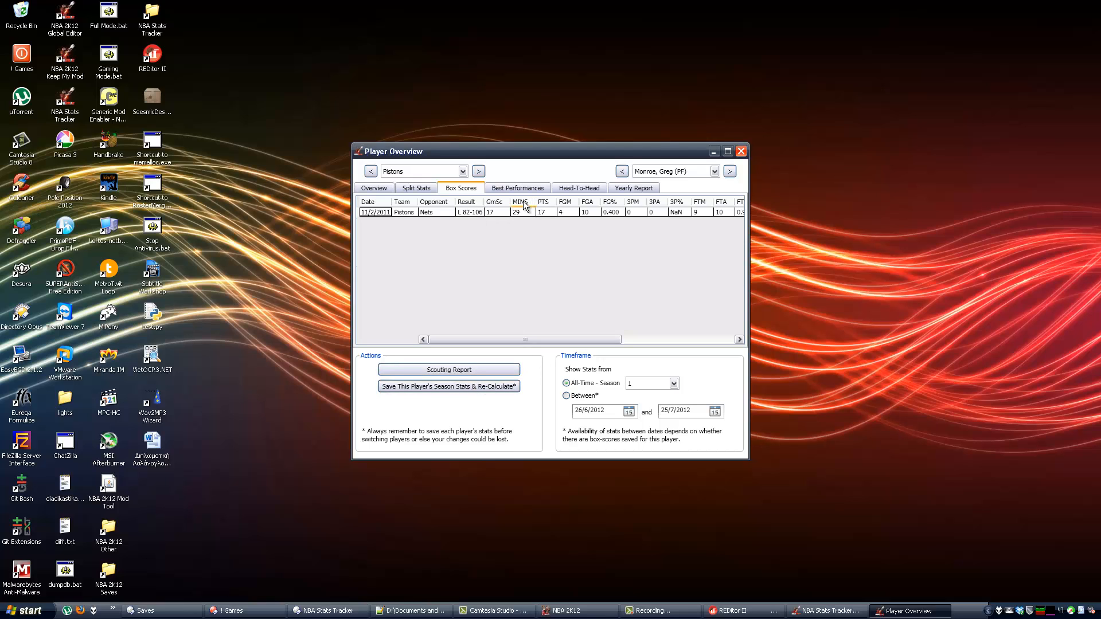
click(512, 191)
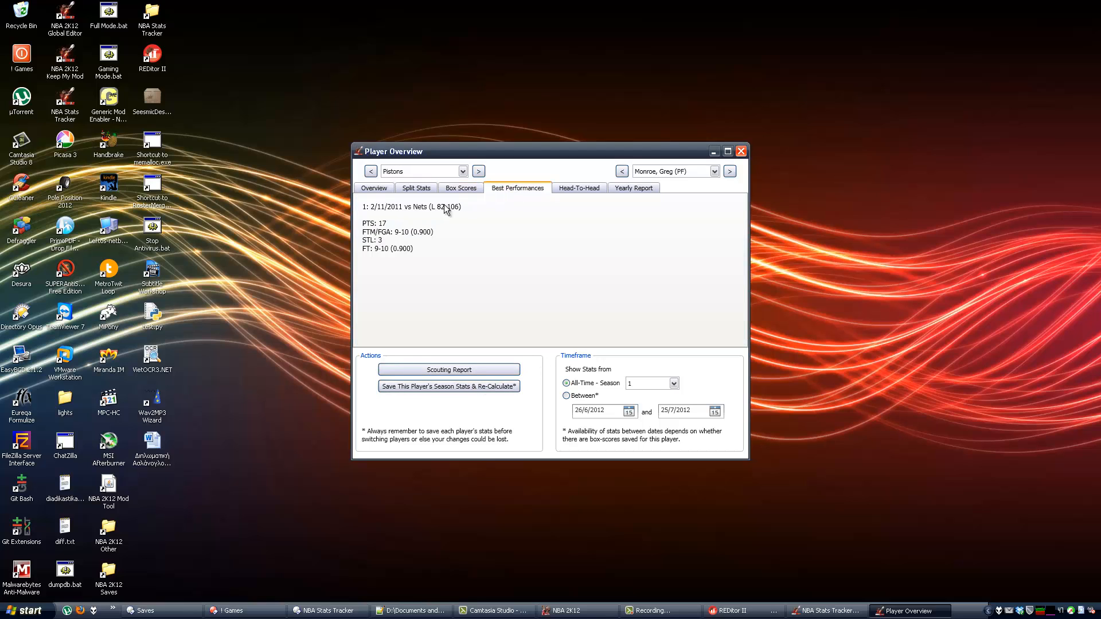
click(384, 191)
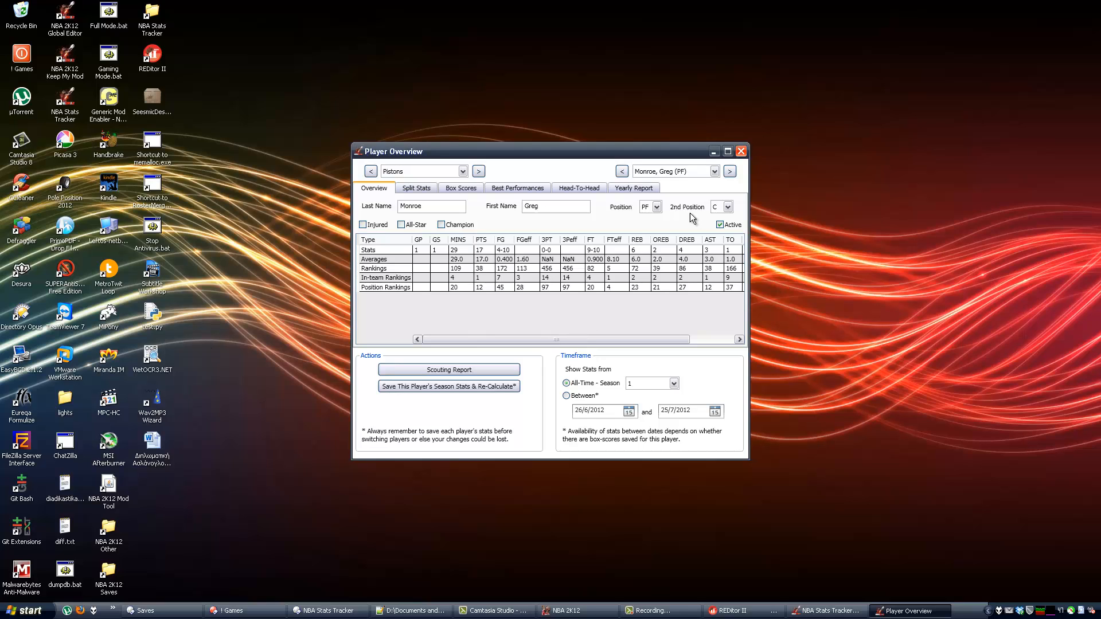
click(740, 151)
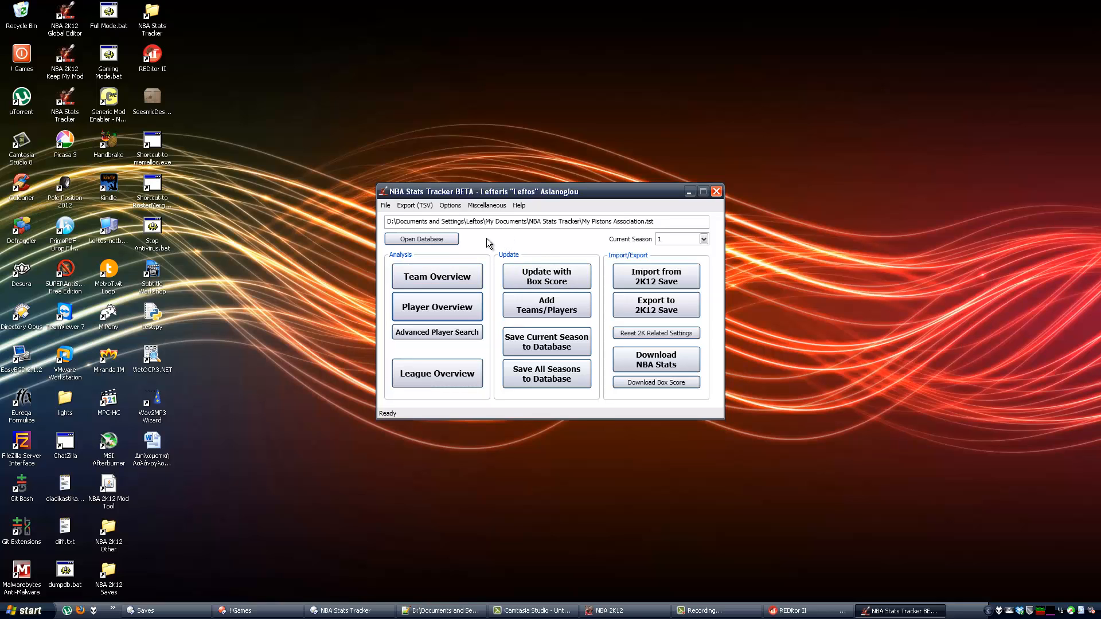
Export the database to the 2K12 save's REDitor CSV folder, loading the saved active teams as the enabled teams
click(642, 311)
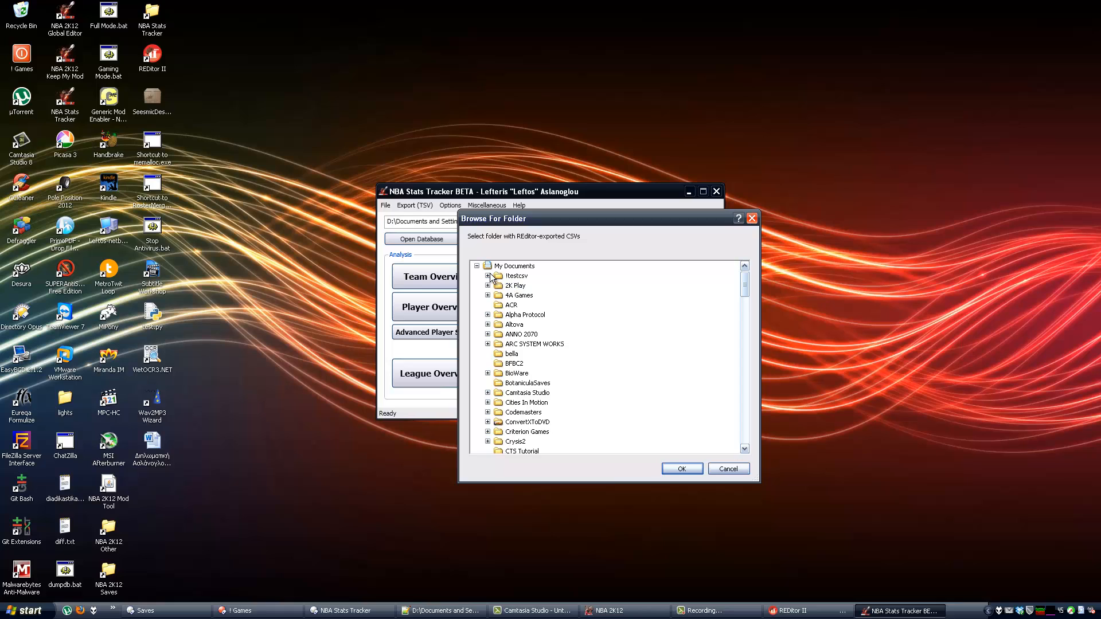
click(674, 468)
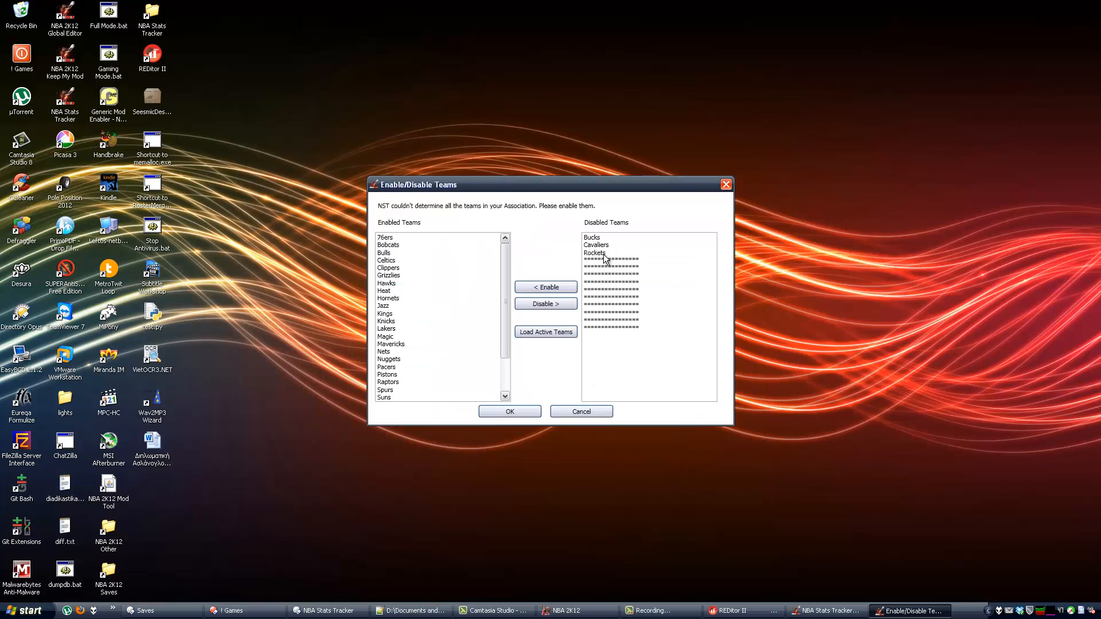
click(559, 329)
double_click(480, 275)
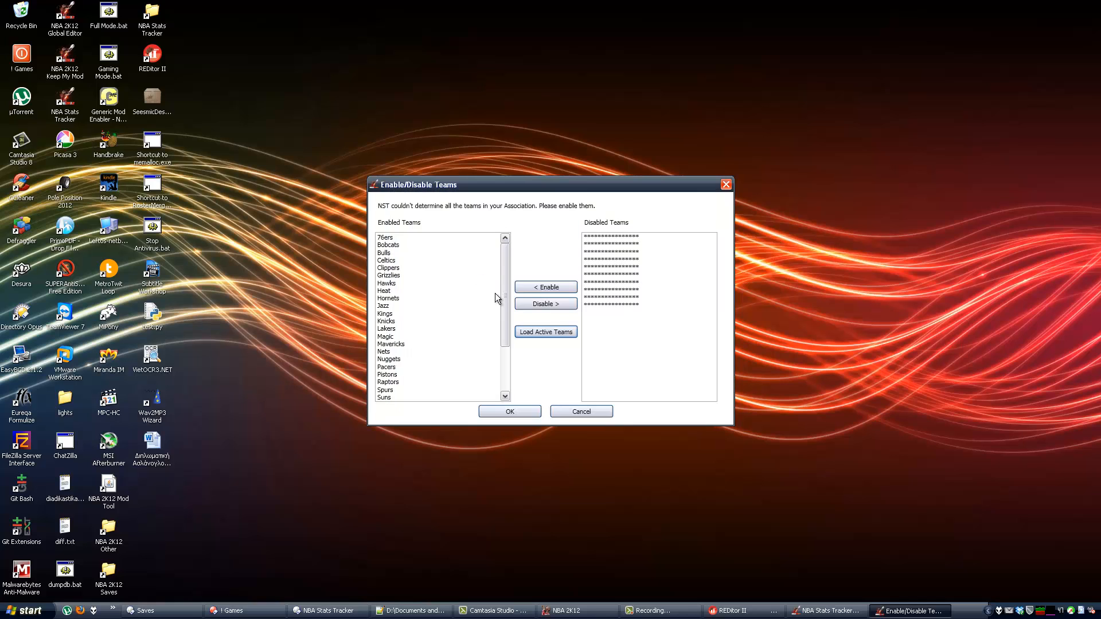
click(504, 411)
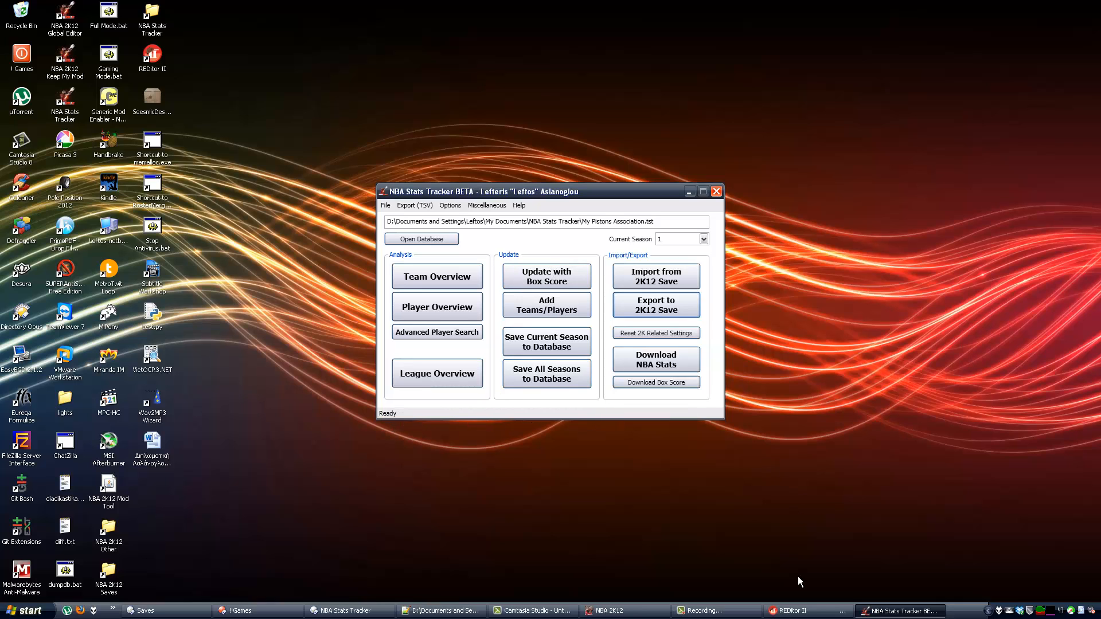
Switch to REDitor II, import the CSVs from the "my association" folder as a whole file into Association1.FXG, and close REDitor II
click(791, 611)
click(285, 95)
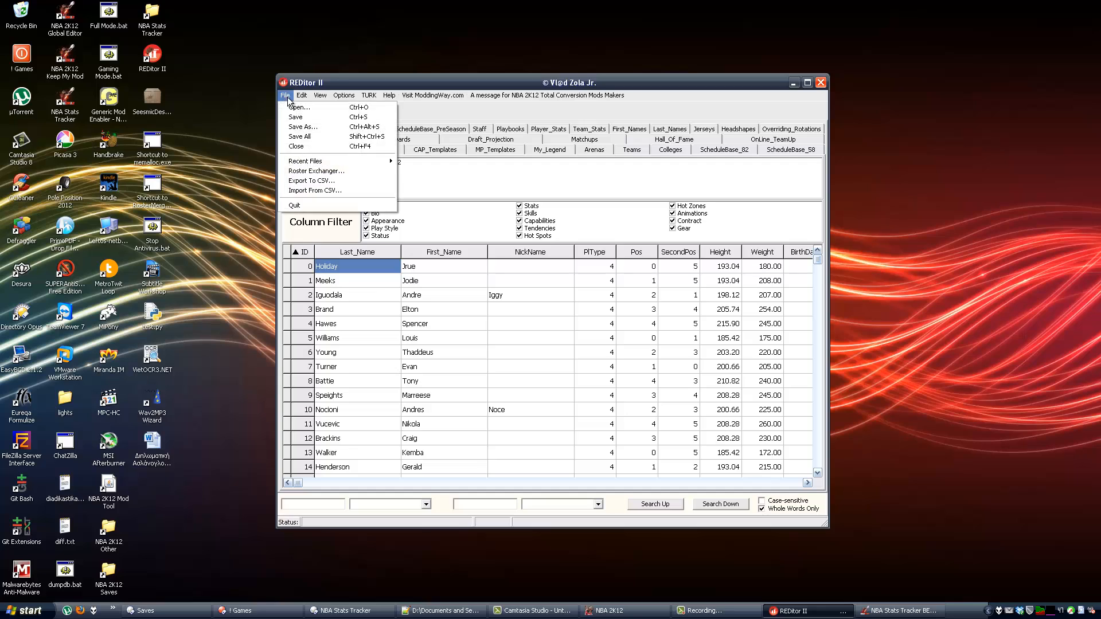
click(310, 192)
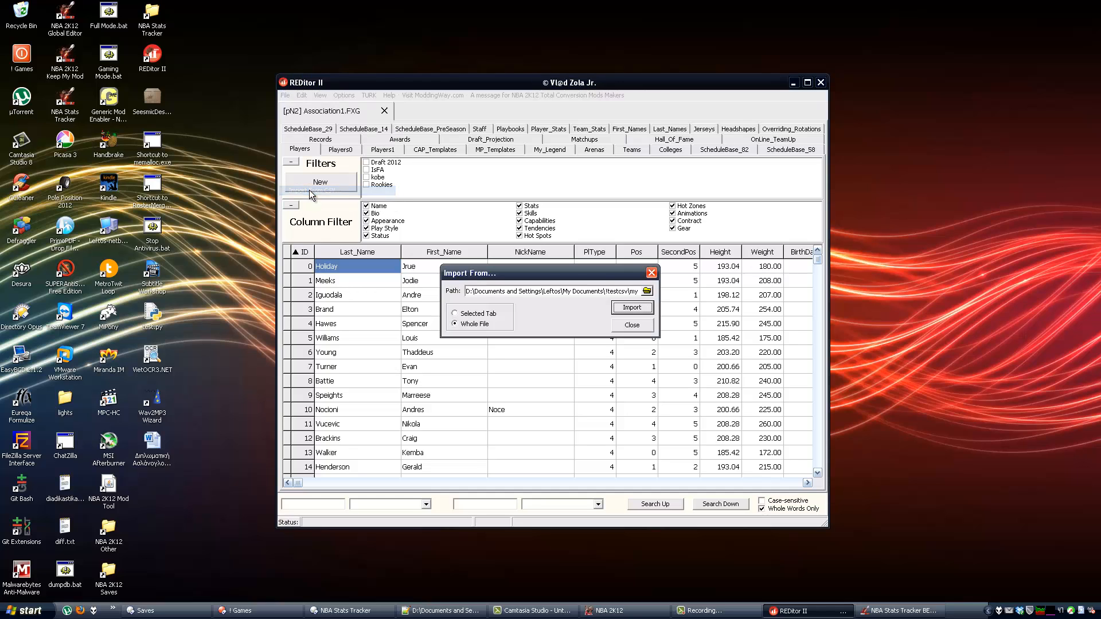
click(647, 290)
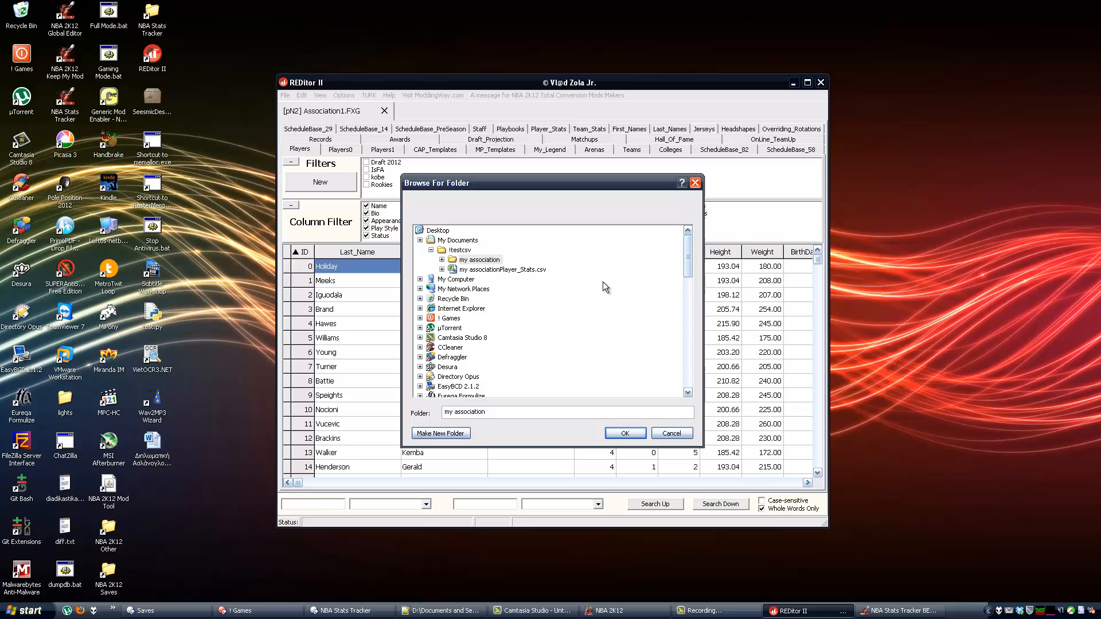
click(625, 431)
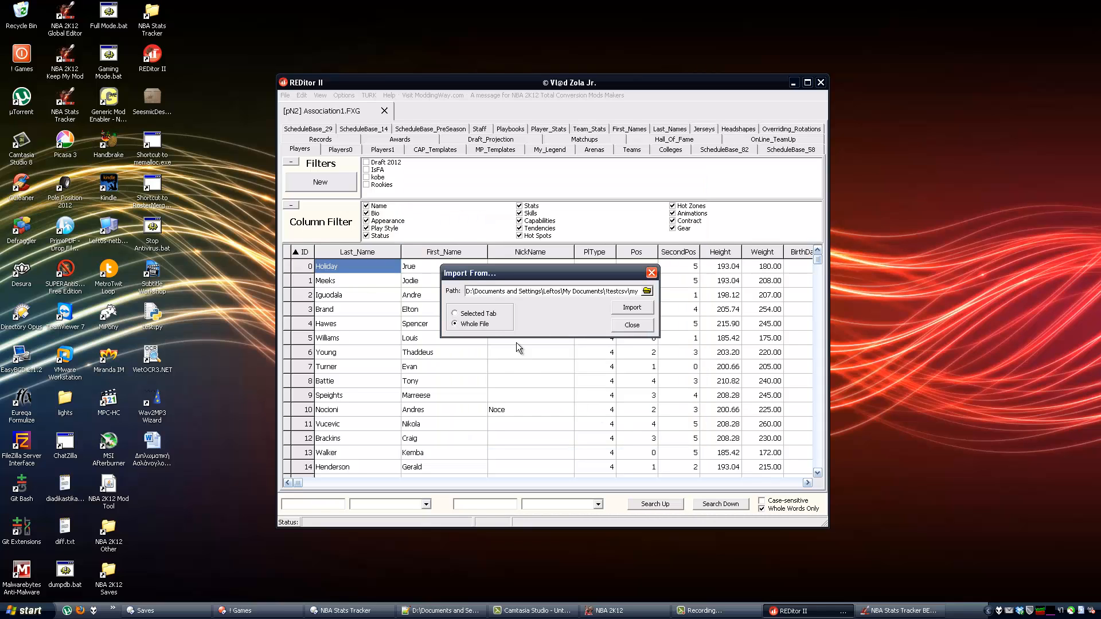
click(633, 313)
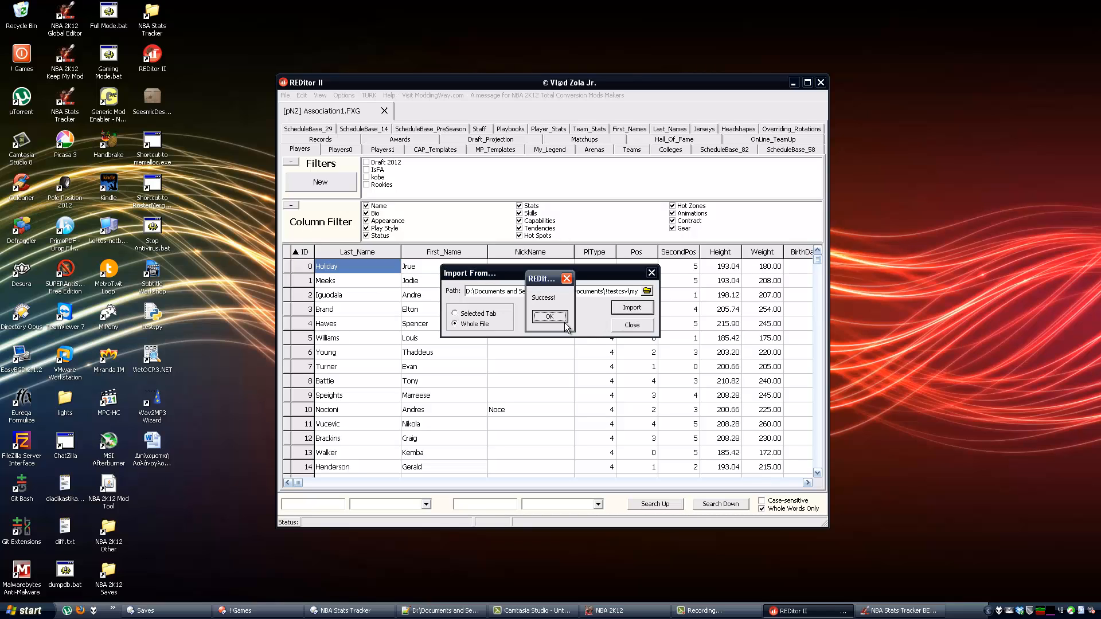
click(564, 322)
click(632, 325)
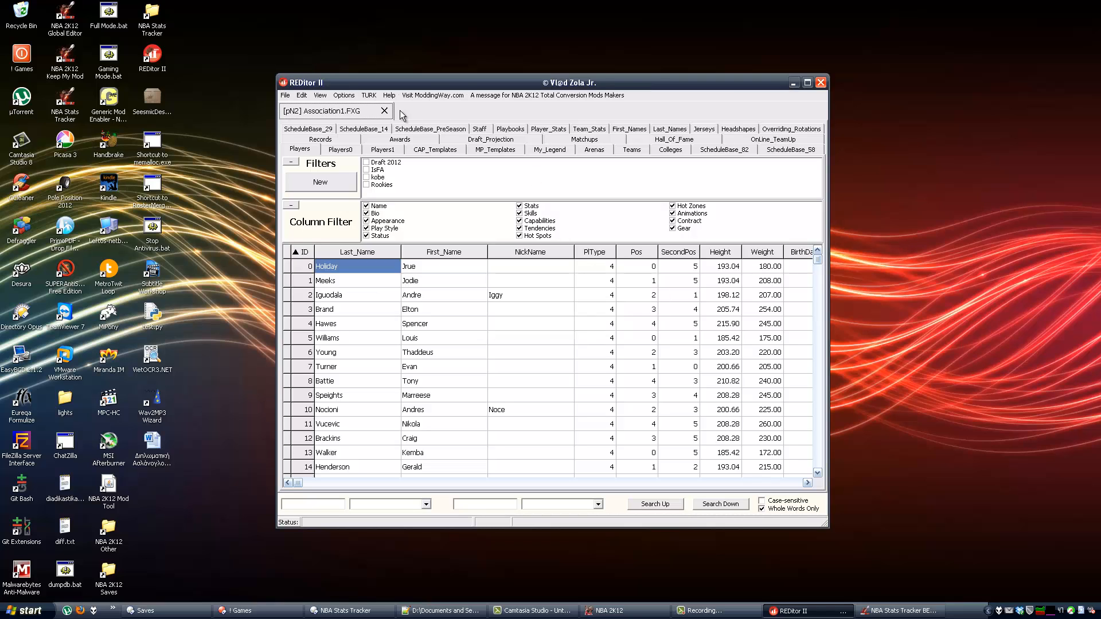
click(821, 82)
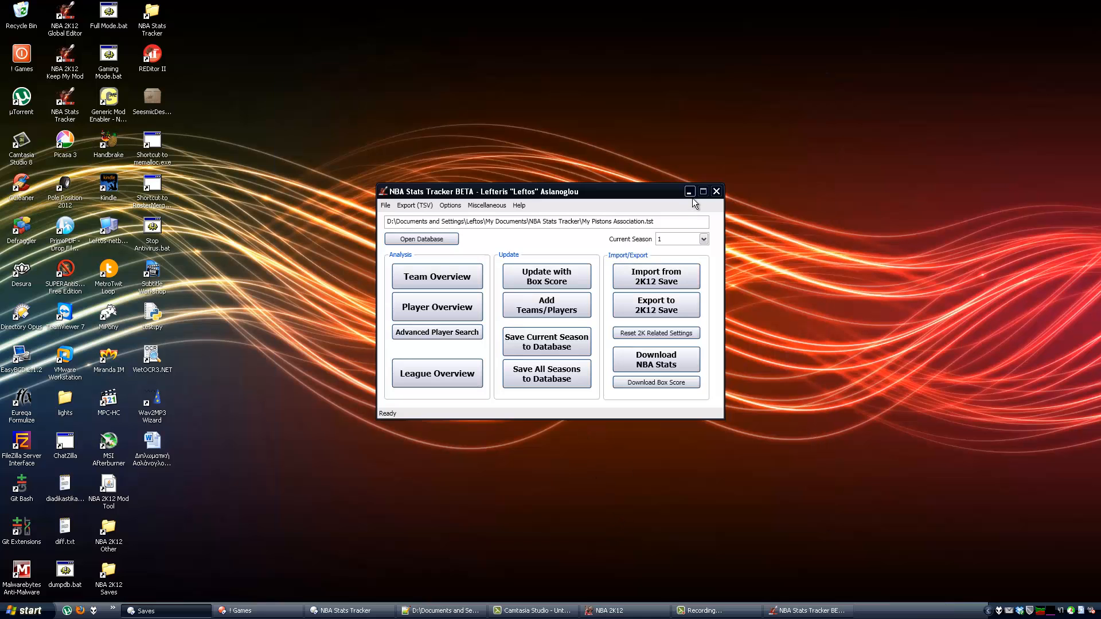
Minimize the stats tracker, switch to NBA 2K12, and load the saved Association named Association1
click(690, 192)
click(648, 611)
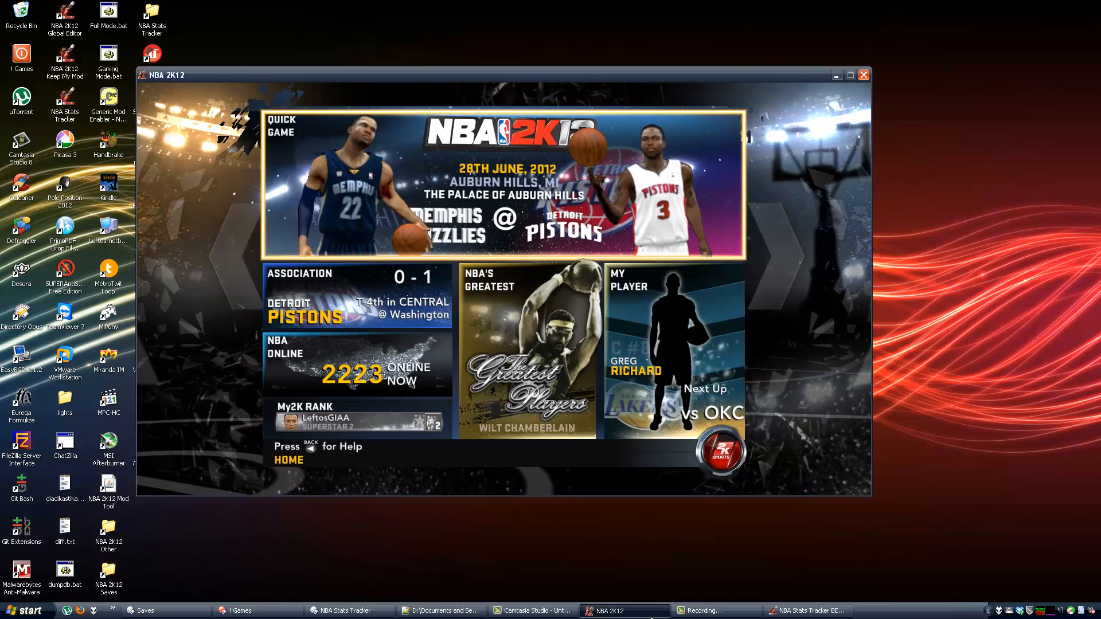
key(Escape)
key(Down)
key(Down)
key(Down)
key(Return)
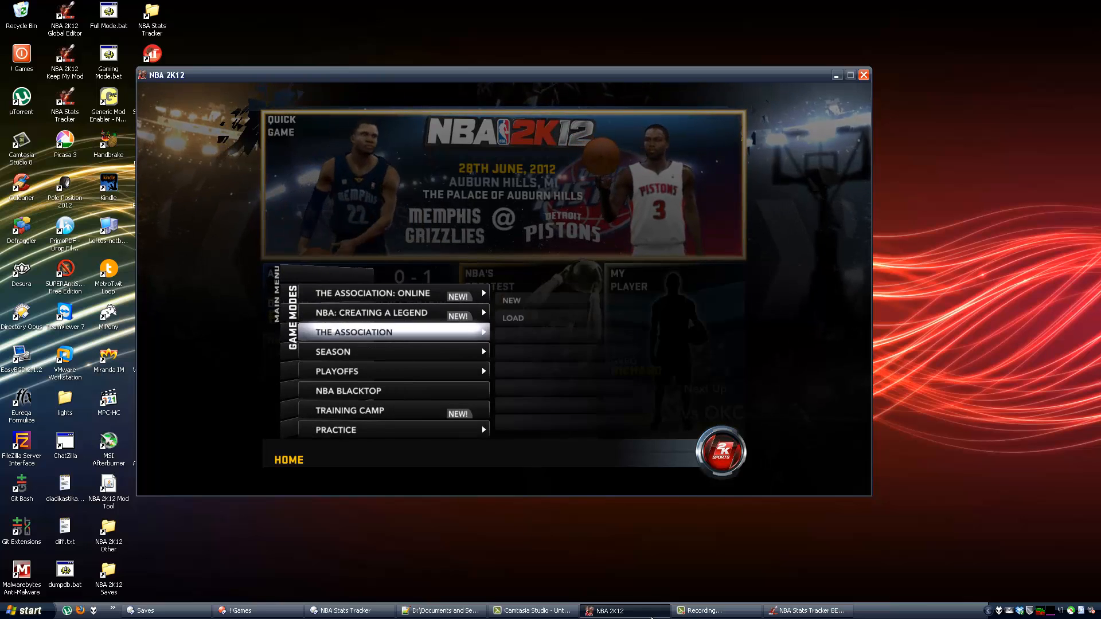
key(Down)
key(Return)
key(Down)
key(Down)
key(Down)
key(Down)
key(Down)
key(Down)
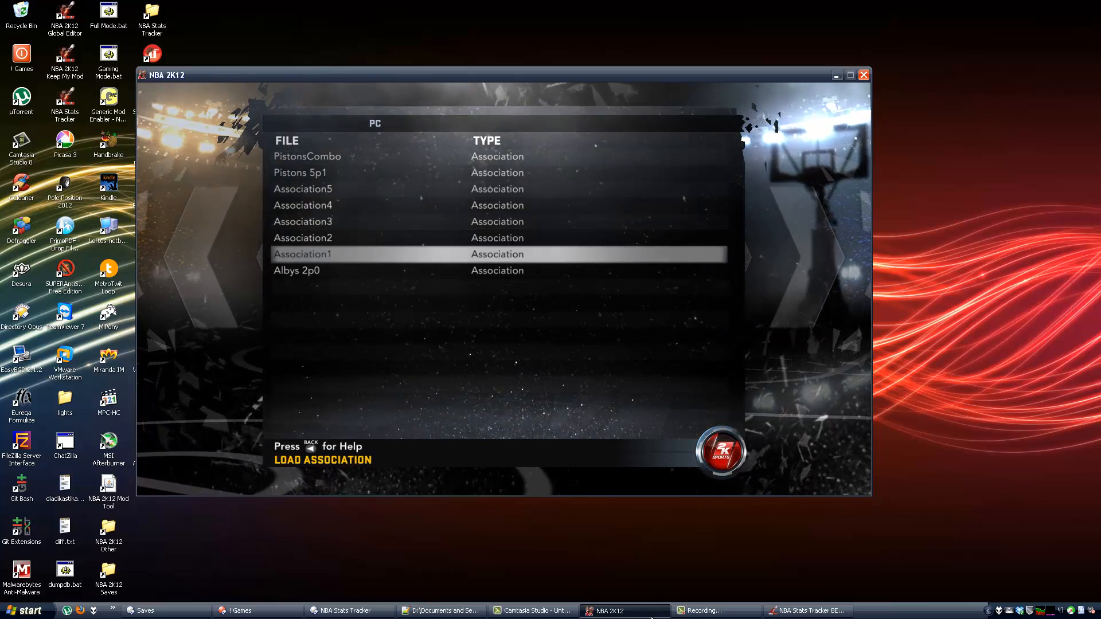
key(Return)
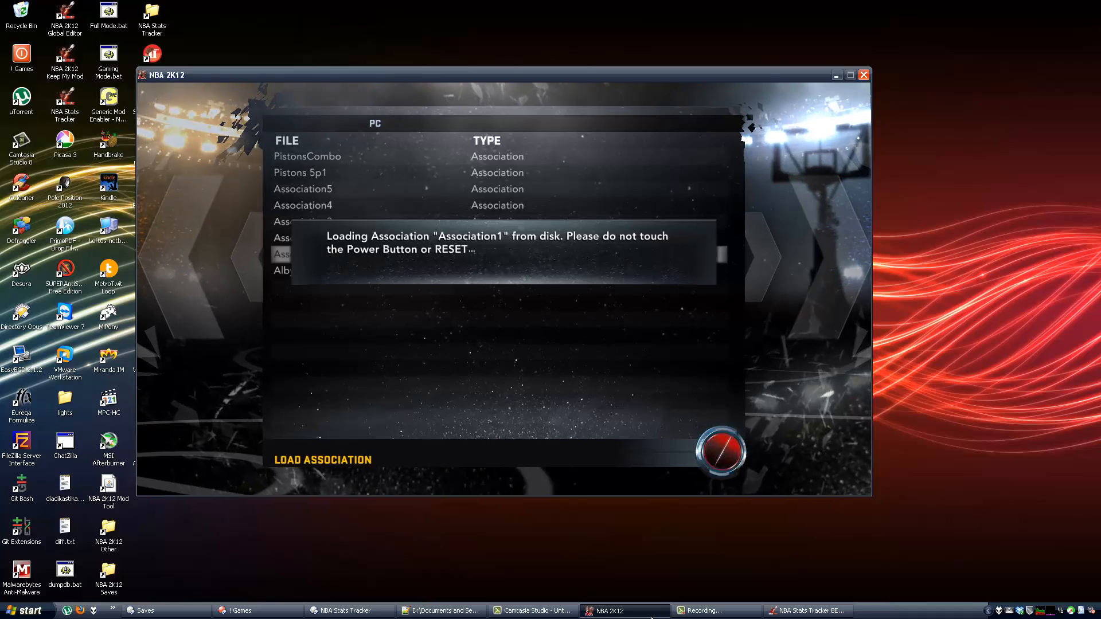
key(Return)
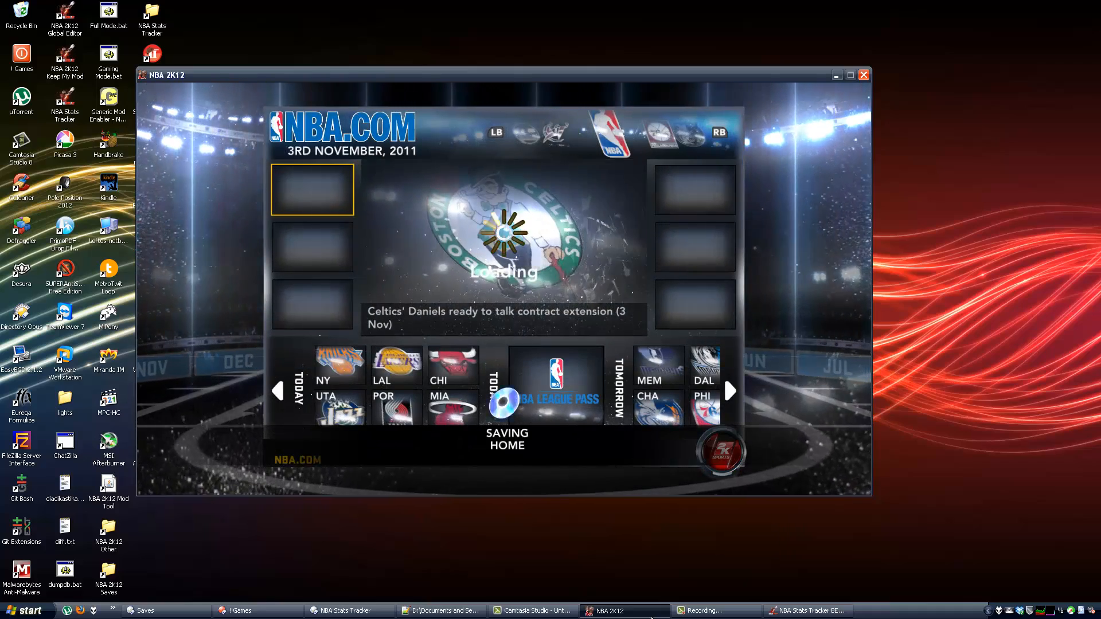
Open the league's team stats within the Association's NBA.com statistics
key(Escape)
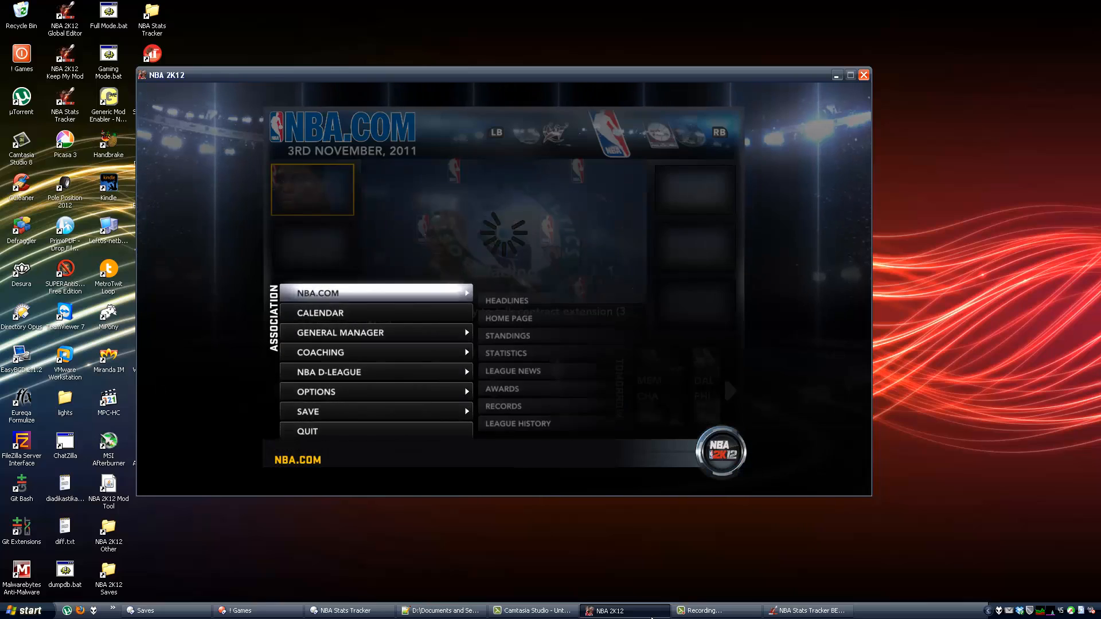
key(Return)
key(Down)
key(Down)
key(Down)
key(Return)
key(Down)
key(Return)
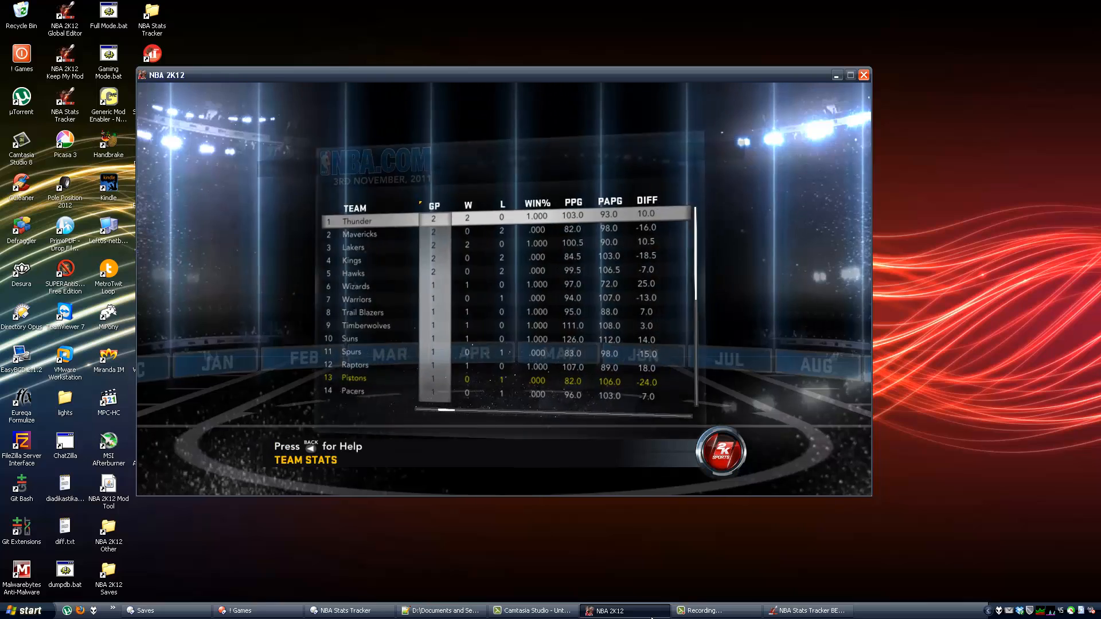
Examine the Pistons' row in the team stats, from win percentage and scoring through shooting, assists, rebounds and steals
key(Down)
key(Down)
key(Down)
key(Down)
key(Down)
key(Down)
key(Down)
key(Down)
key(Down)
key(Down)
key(Down)
key(Down)
key(Right)
key(Right)
key(Right)
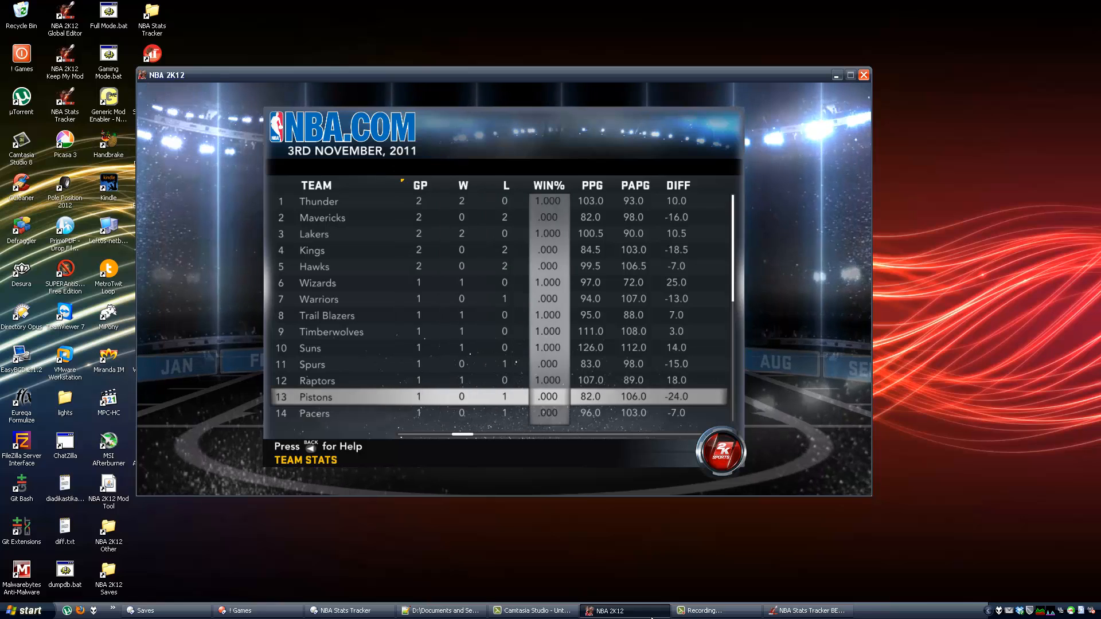
key(Right)
key(Right)
key(Right)
key(Right)
key(Right)
key(Right)
key(Right)
key(Right)
key(Right)
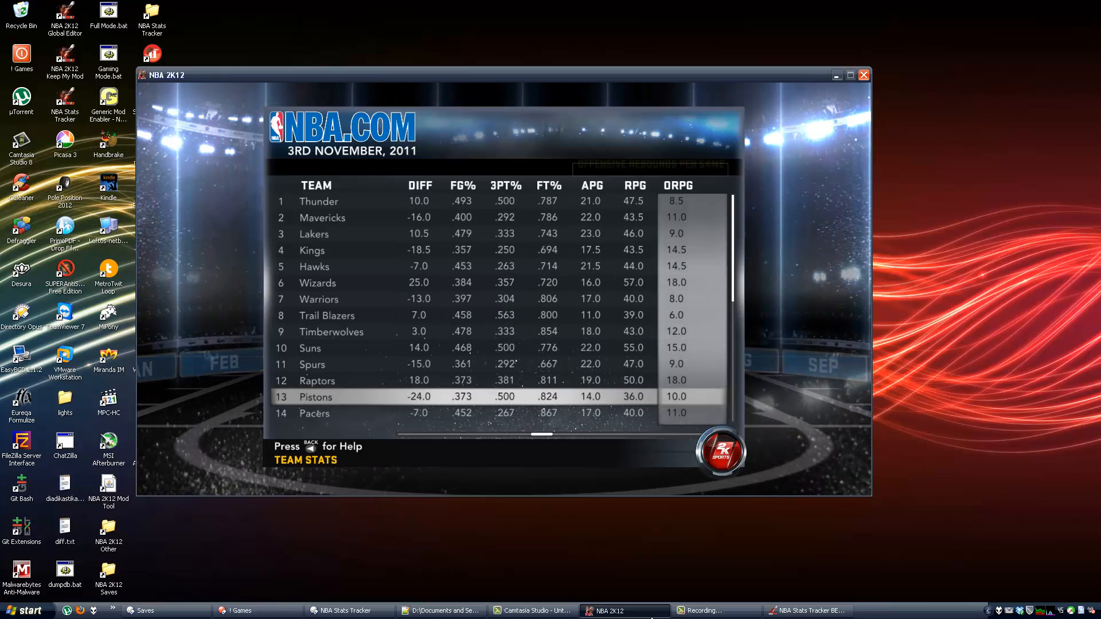
key(Left)
key(Left)
key(Right)
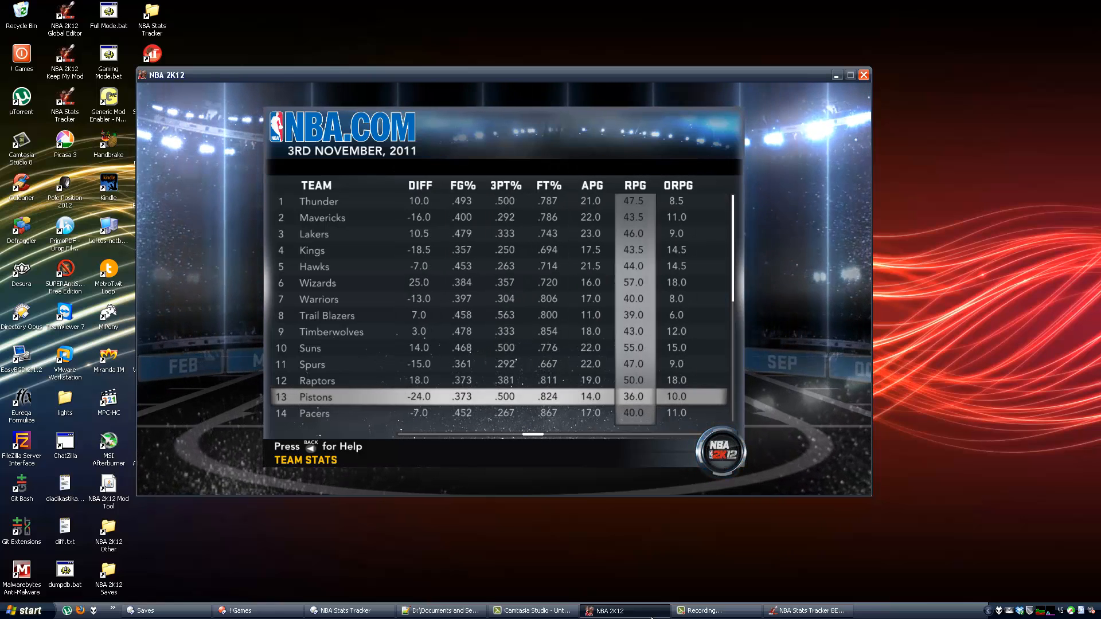
key(Right)
key(Right)
key(Right)
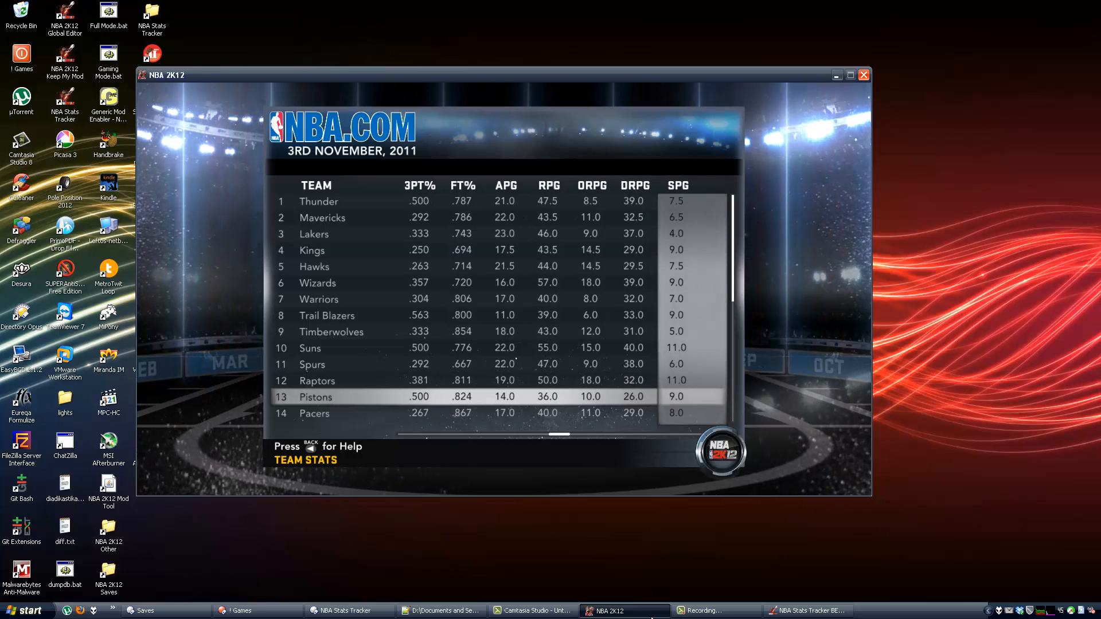
key(Escape)
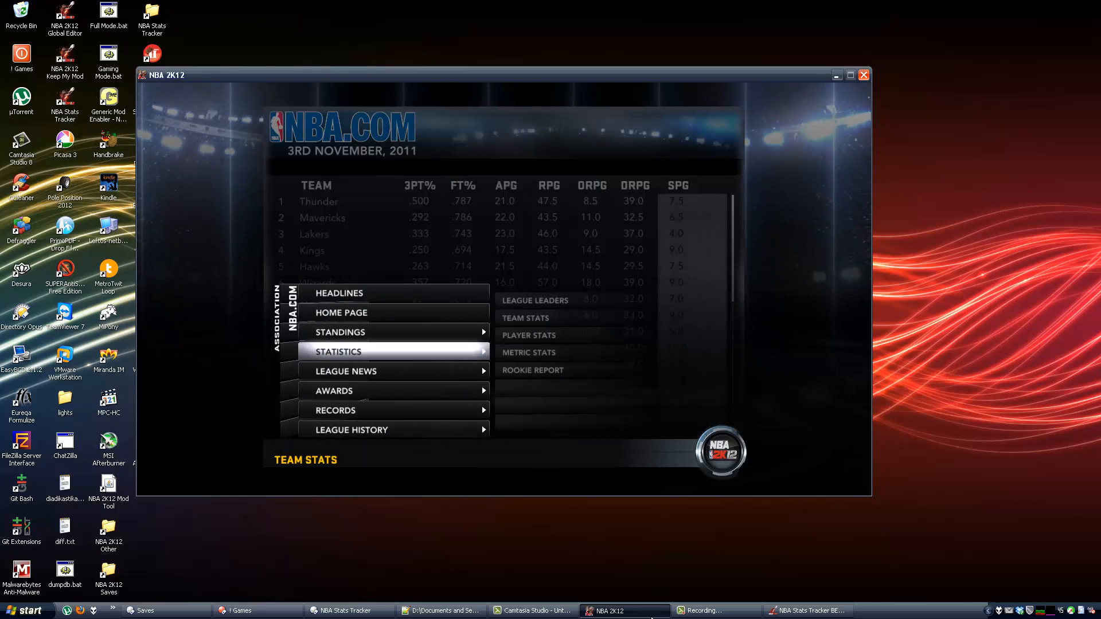
key(Escape)
key(Down)
key(Return)
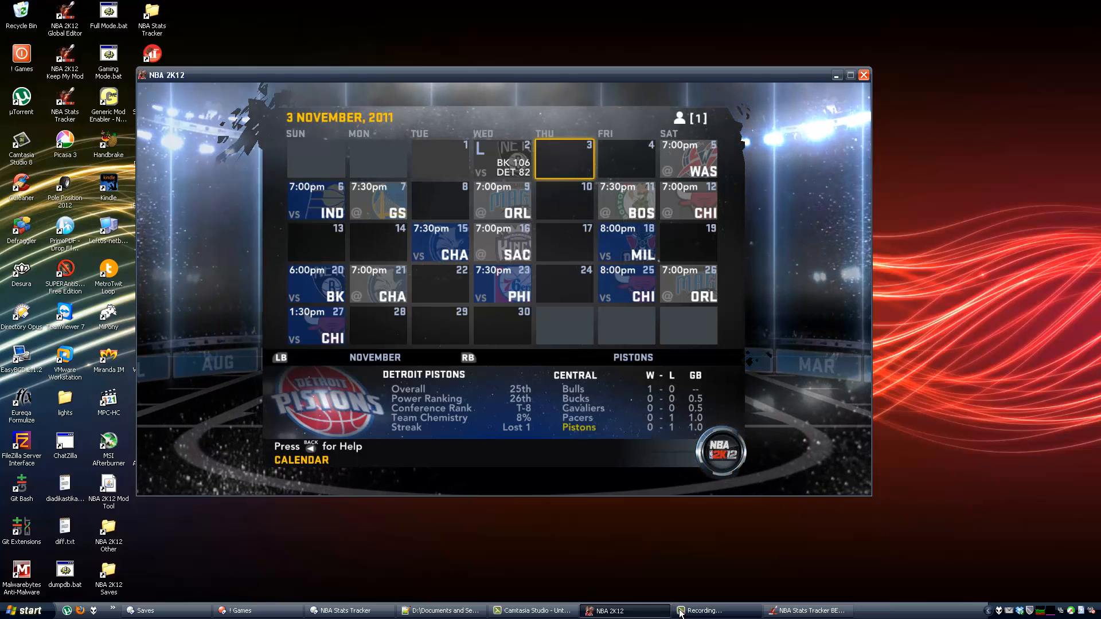
click(808, 611)
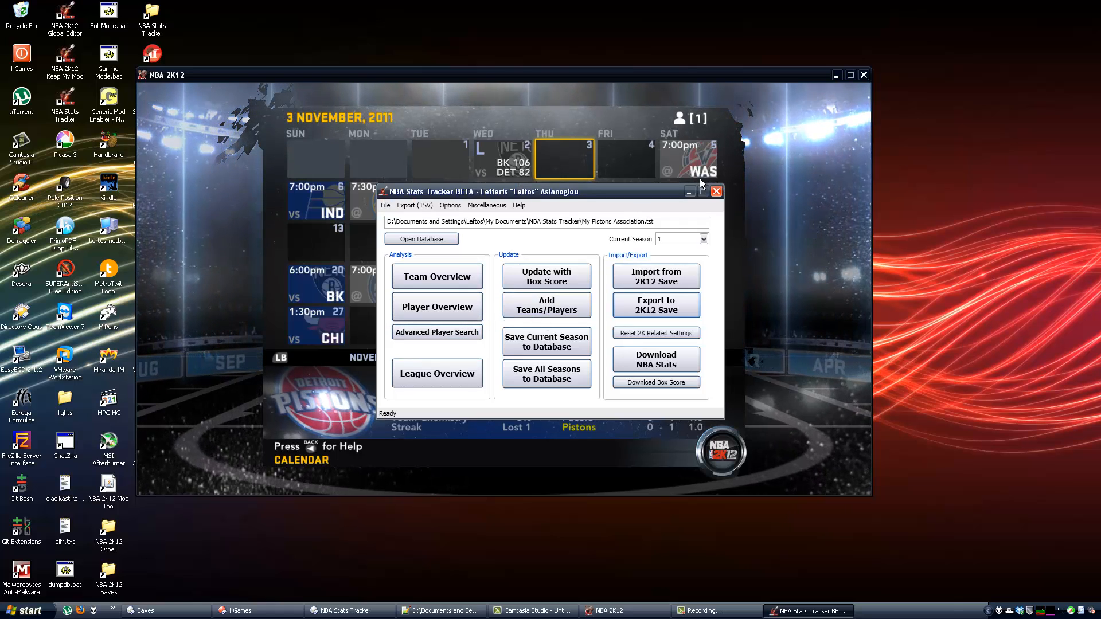
click(542, 88)
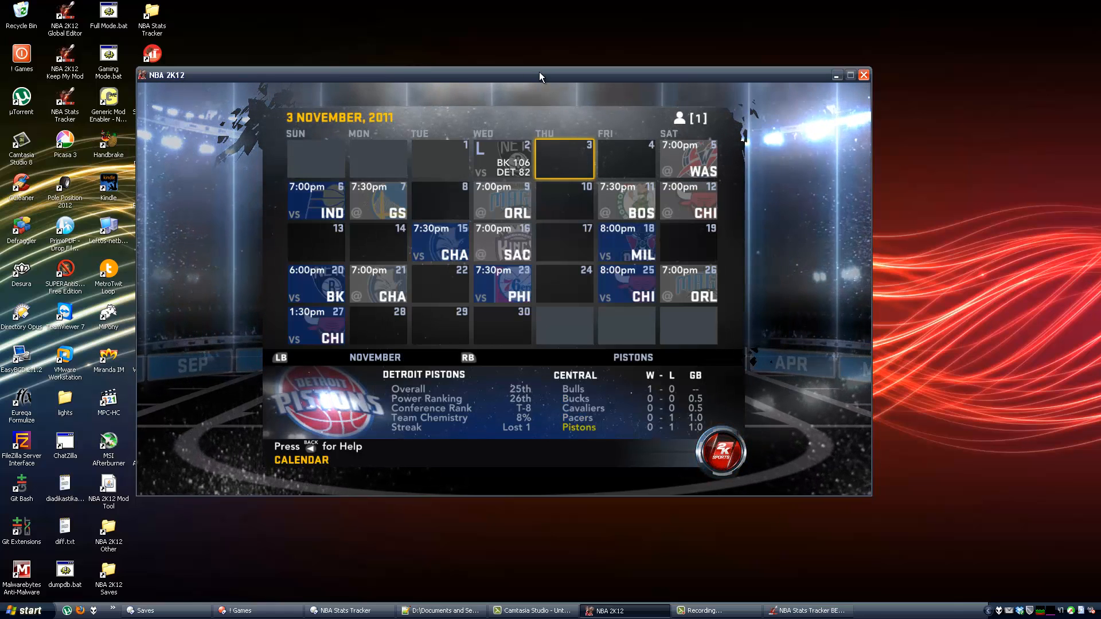